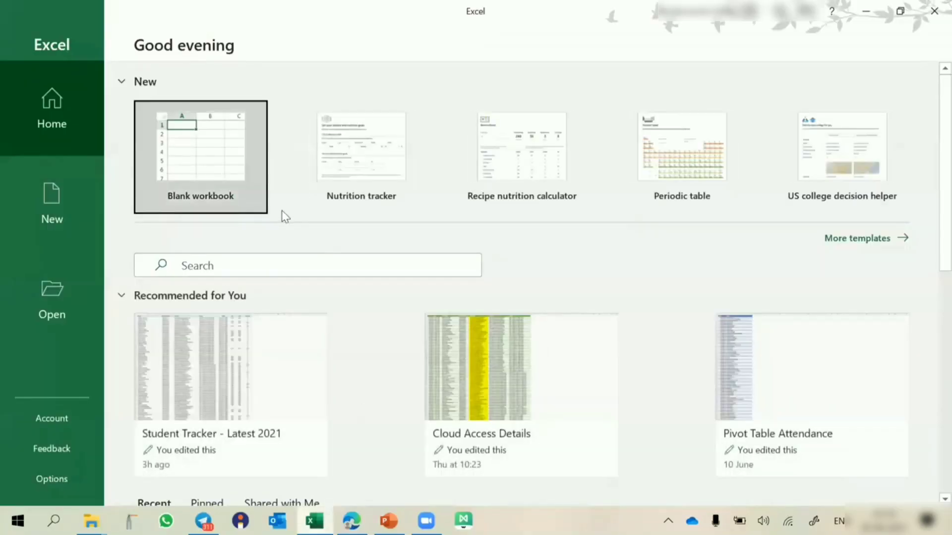
Step: Create a blank workbook and fill cell D4 with yellow
left_click(221, 174)
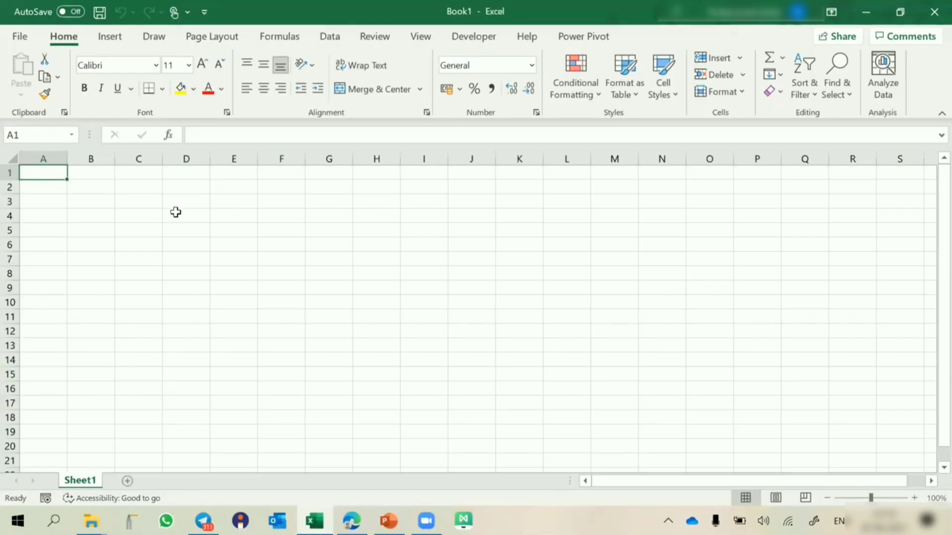
left_click(176, 212)
left_click(180, 90)
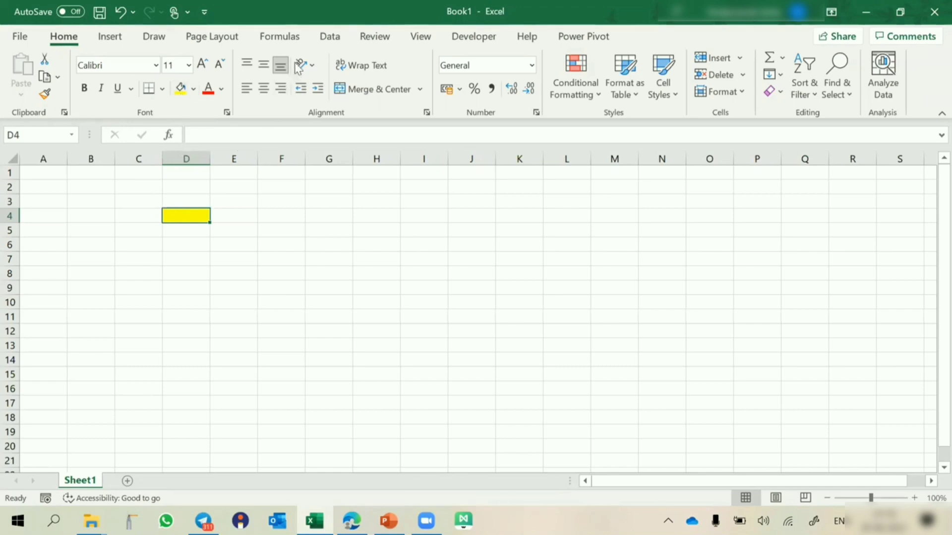
Step: Start a data validation rule on cell D4 that allows only whole numbers
left_click(329, 36)
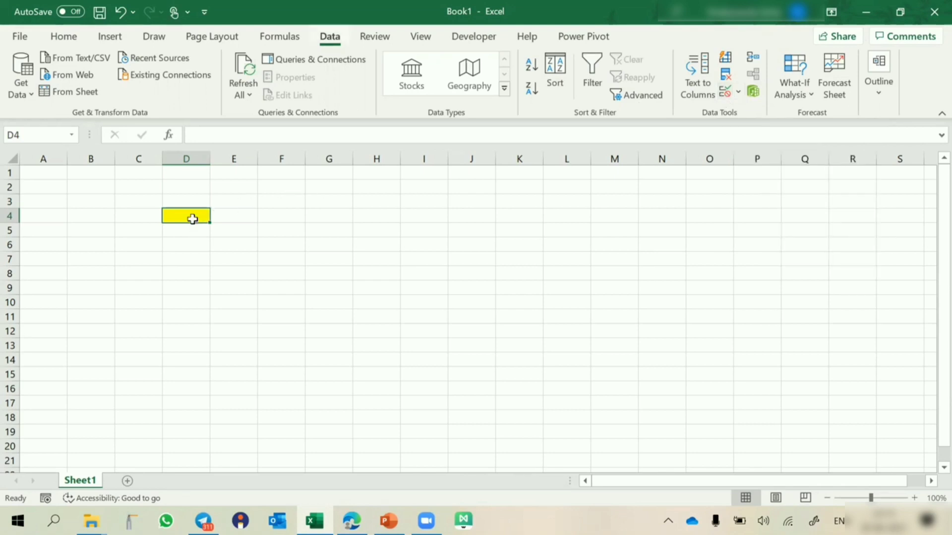
key("alt+d")
key("l")
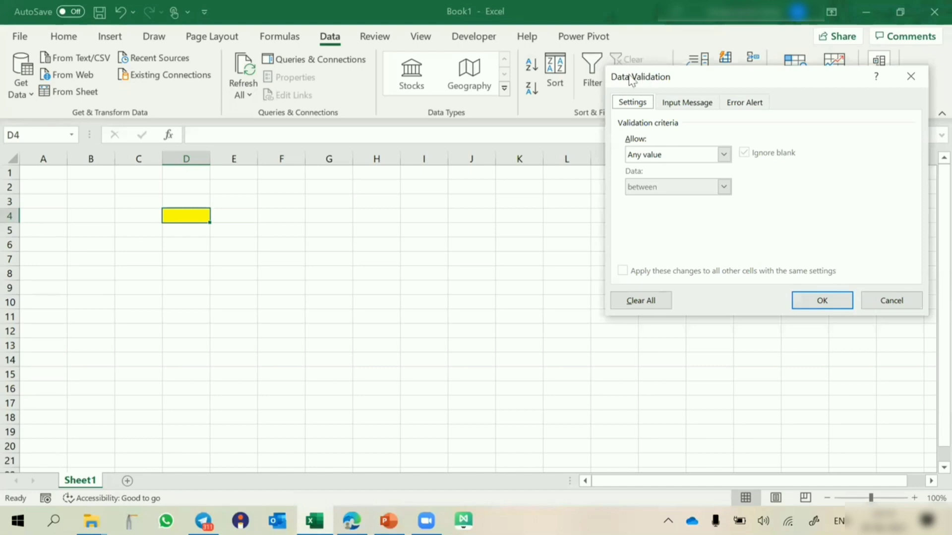
left_click_drag(630, 79, 450, 191)
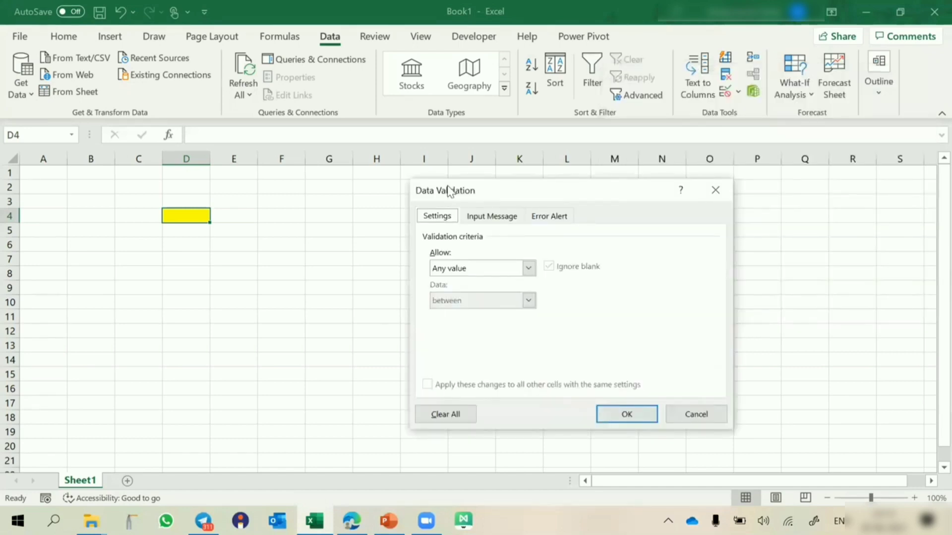
left_click(468, 266)
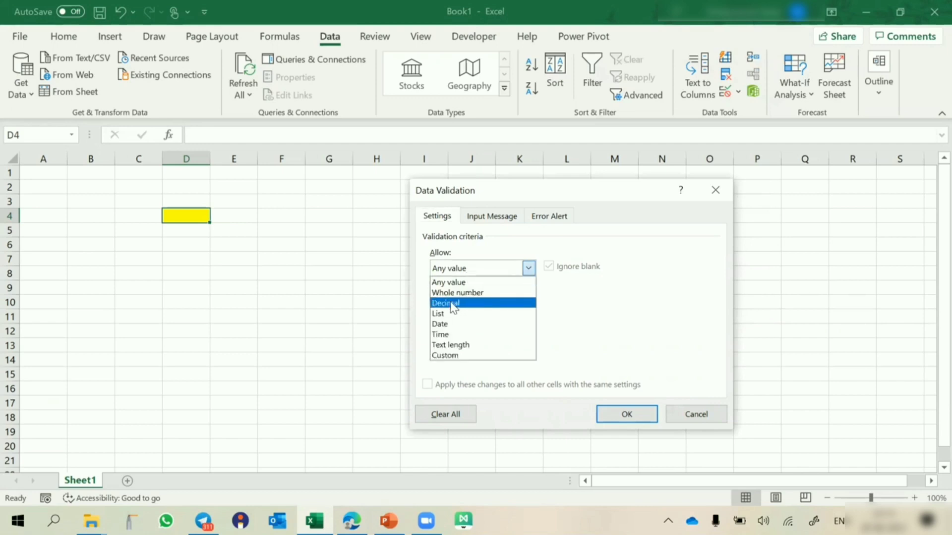
left_click(465, 294)
Step: Set the D4 validation condition to greater than or equal to a minimum of 18 and apply the rule
left_click(462, 297)
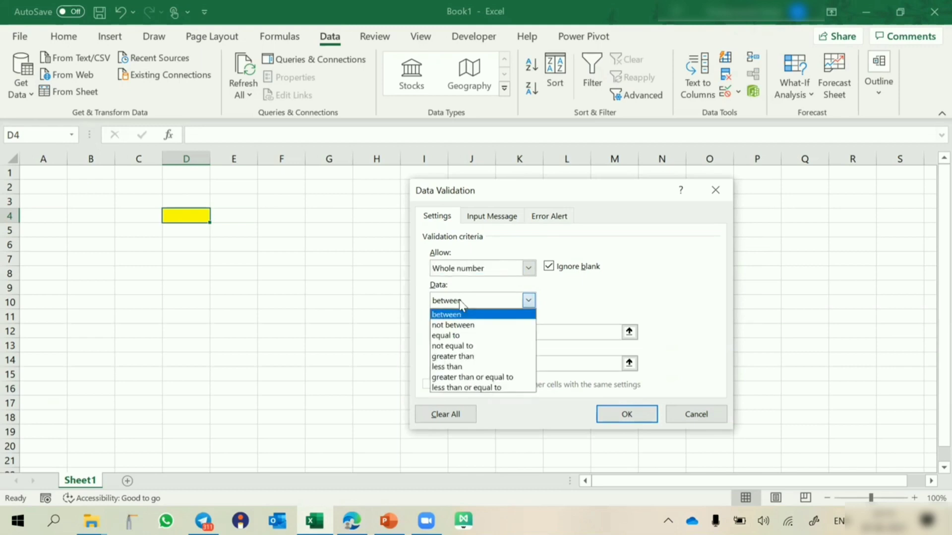
left_click(459, 357)
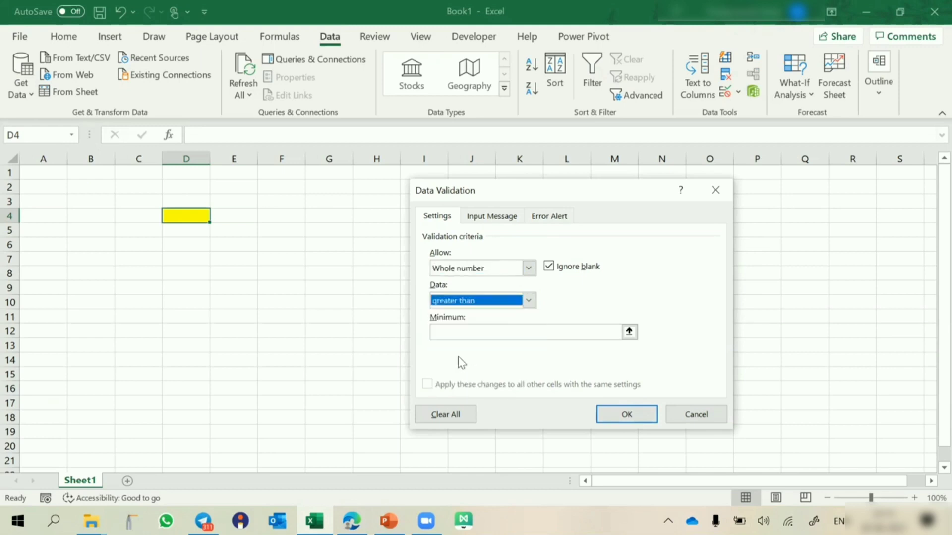
left_click(493, 332)
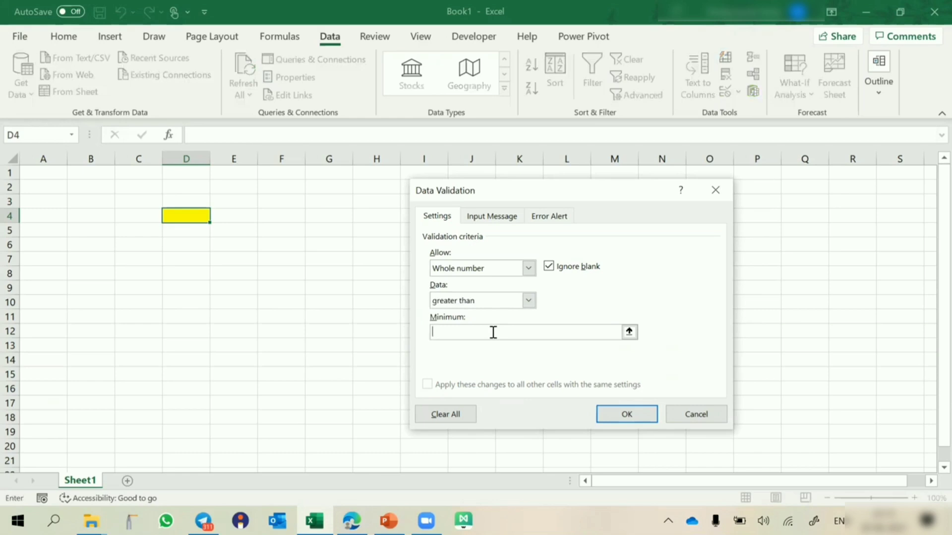
left_click(504, 303)
left_click(484, 377)
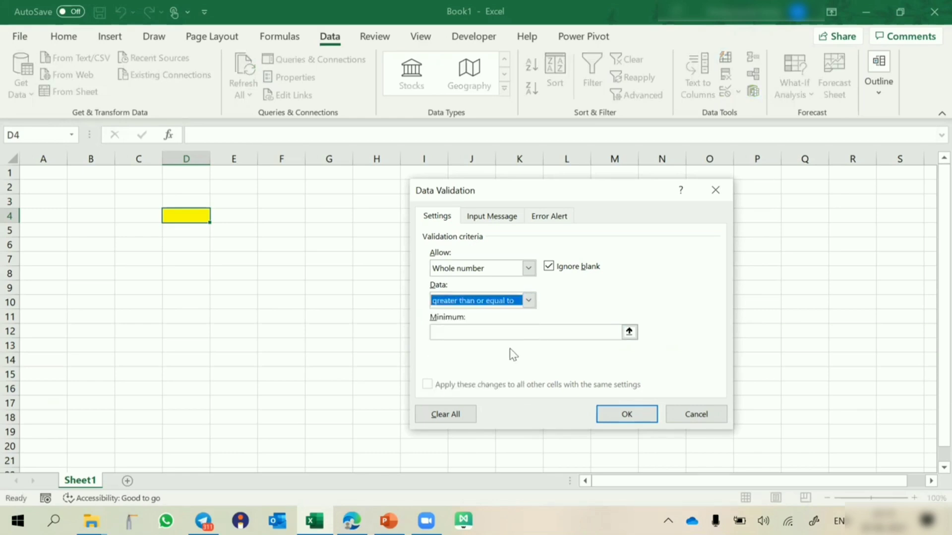
left_click(528, 329)
type("18")
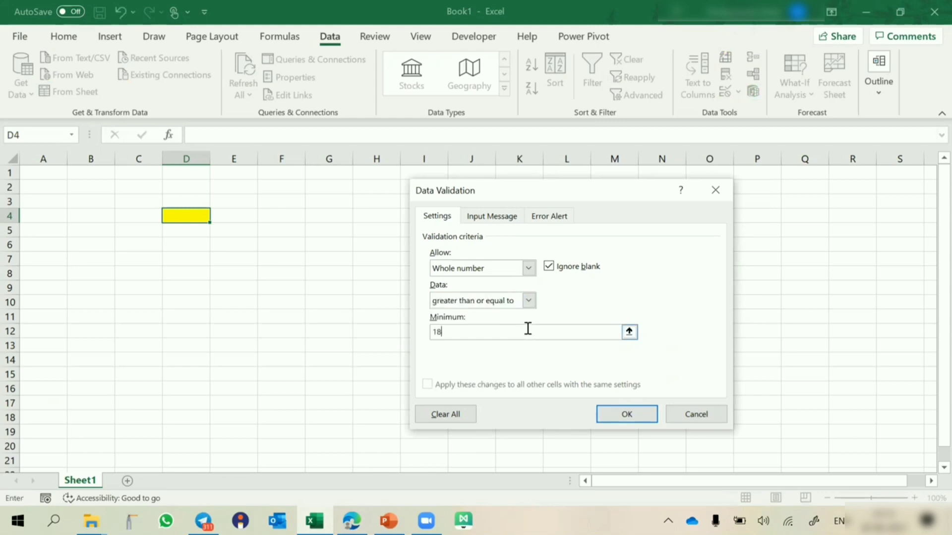
left_click(607, 412)
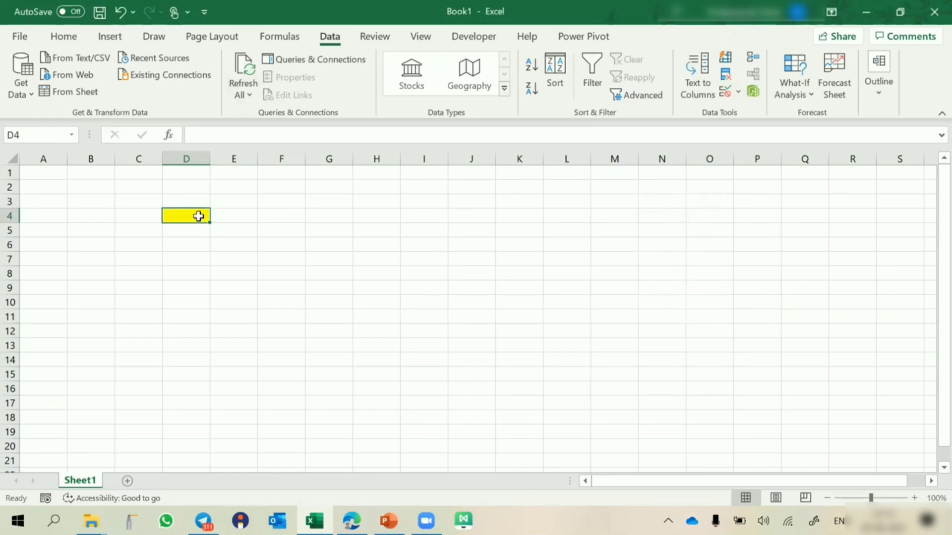
Step: Try entering 12 in cell D4 to test the validation rule, and cancel the entry
type("12")
key("Return")
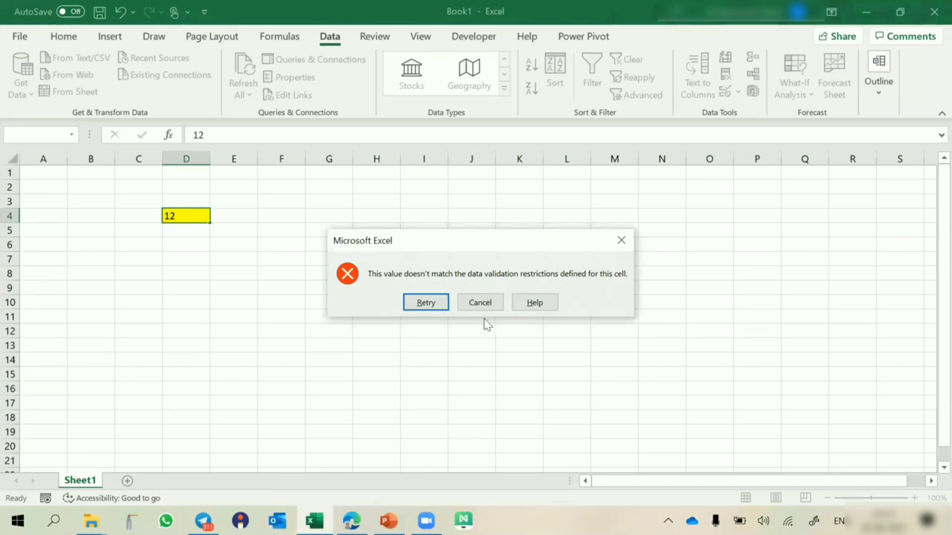
left_click(471, 297)
Step: Enter 18 in cell D4 and reselect the cell
type("18")
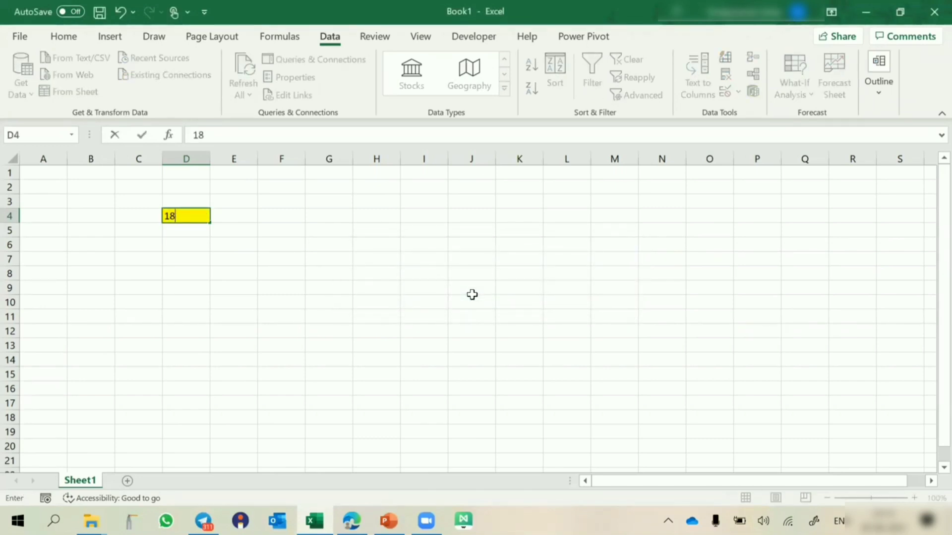
key("Return")
key("Up")
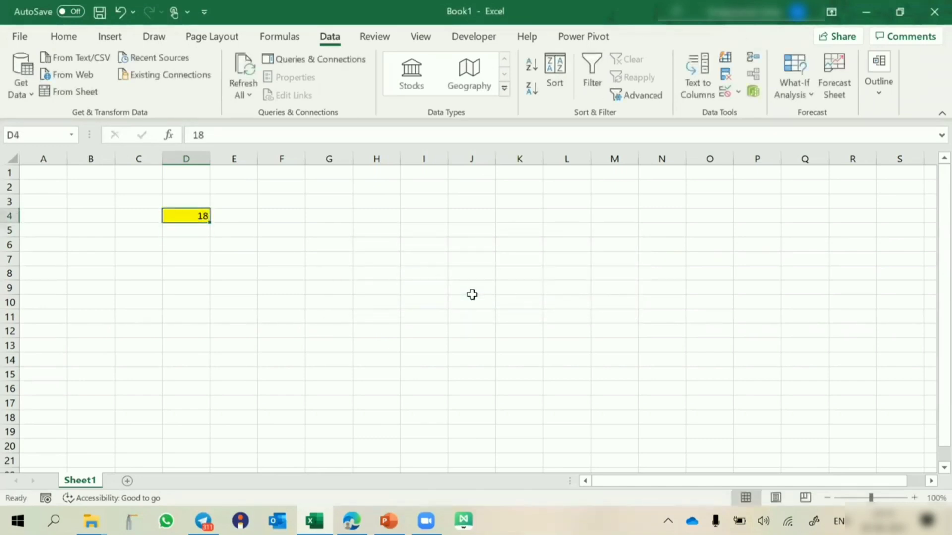
Step: Try entering 13 in cell D4 twice to test the default error alert, cancelling each entry
type("13")
key("Return")
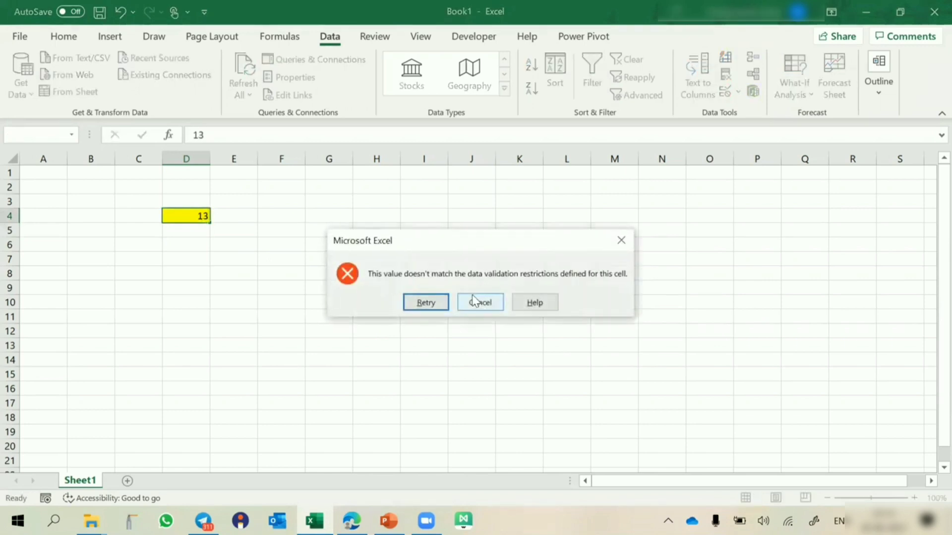
left_click(474, 301)
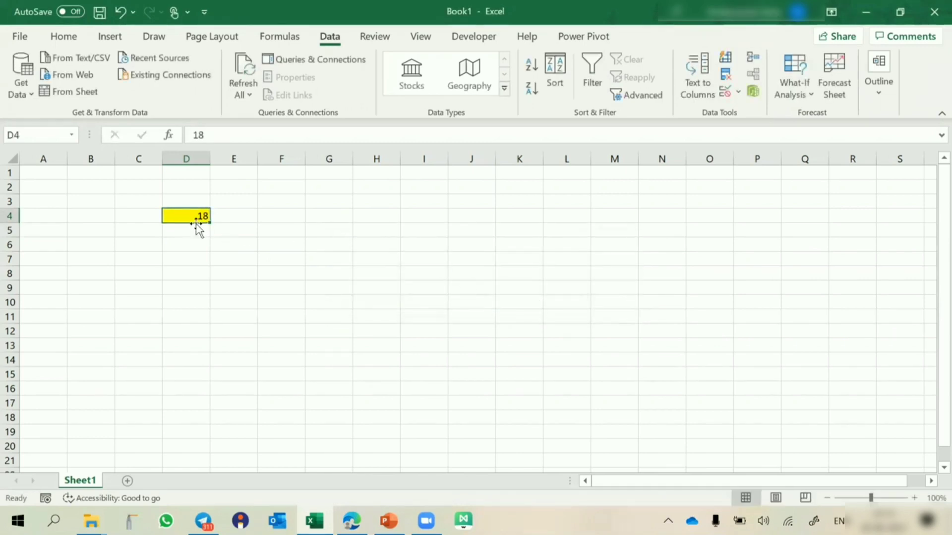
type("13")
key("Return")
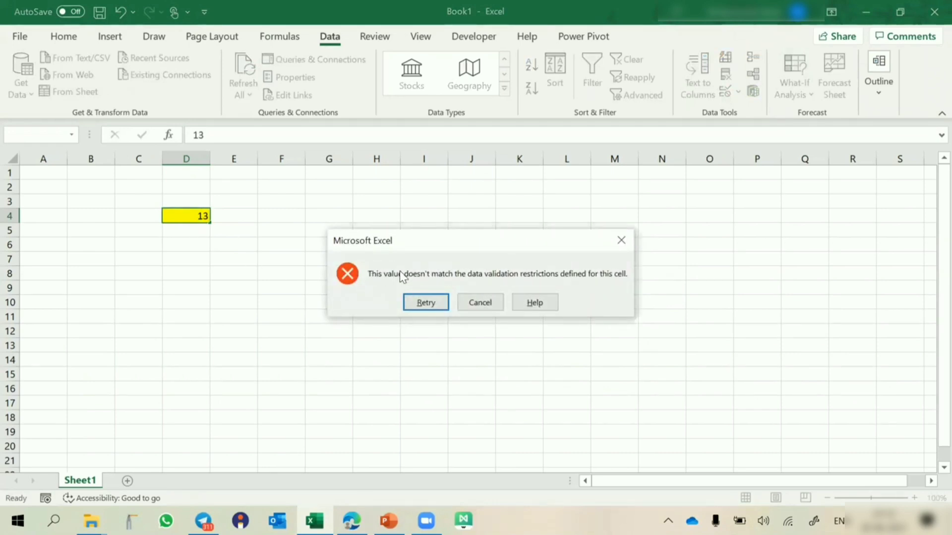
left_click(485, 309)
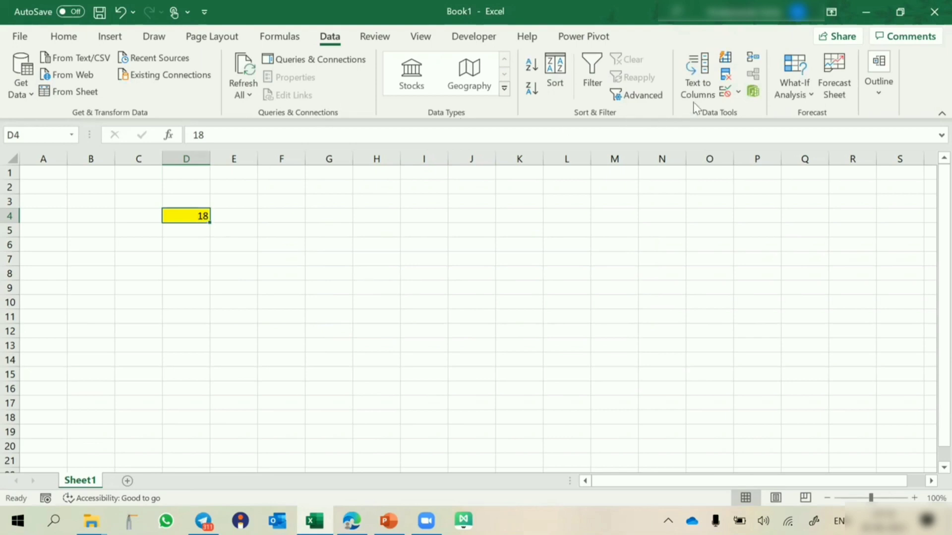
Step: Open the error alert settings of D4's data validation and set the alert title to "Invalid Input"
left_click(725, 92)
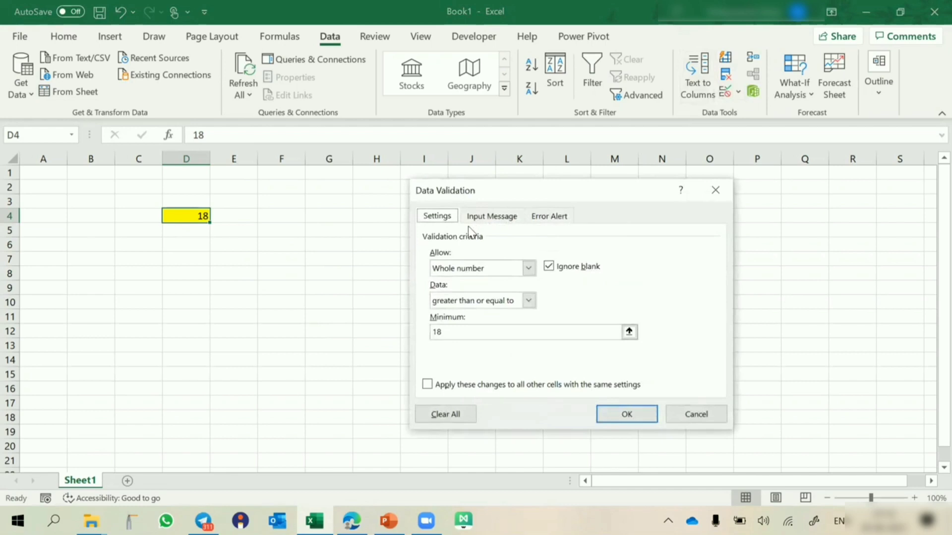
left_click(540, 219)
left_click(577, 287)
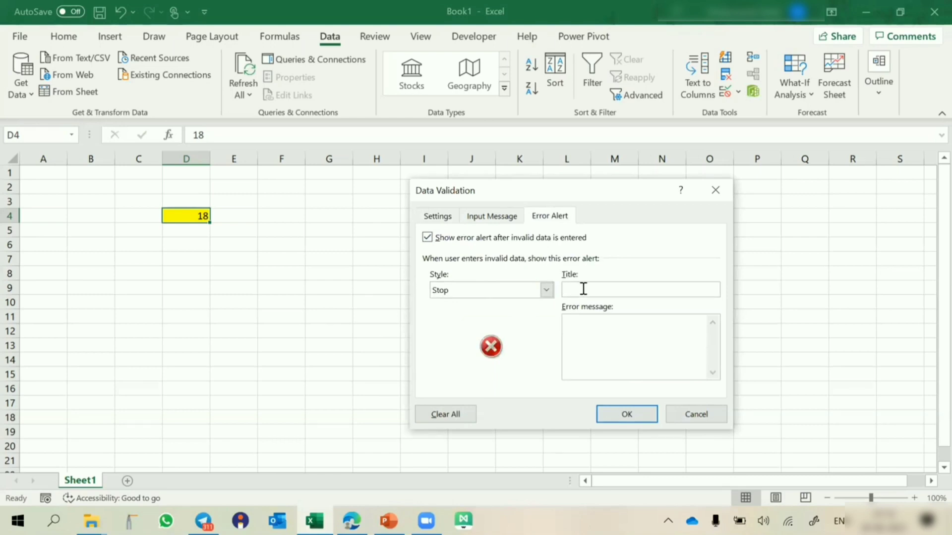
type("Invali")
type("d Input")
Step: Set the error message to "Please enter greater than or equals to 18." and apply the validation settings
type("Please ")
type("enter")
type(" greather")
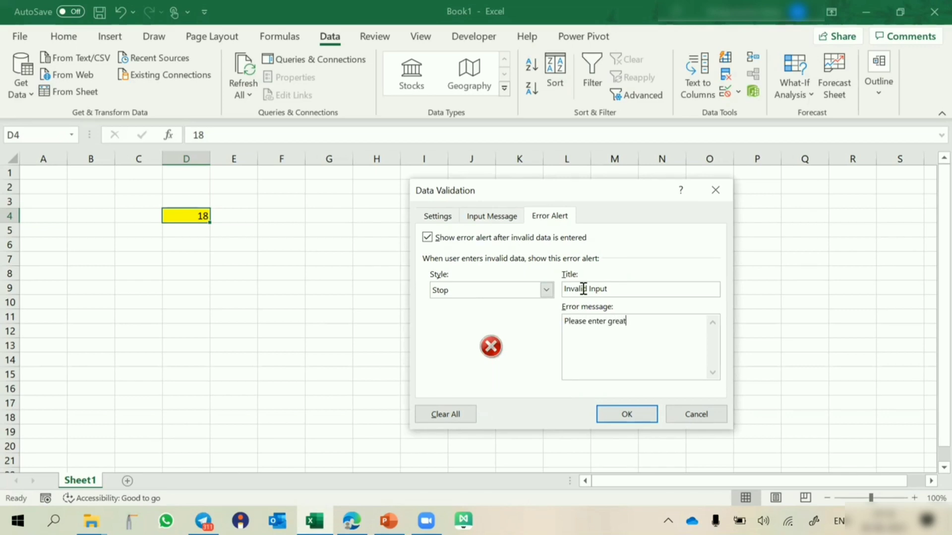
key("BackSpace")
key("BackSpace")
key("BackSpace")
key("BackSpace")
type("ter than or equals to 18.")
left_click(627, 413)
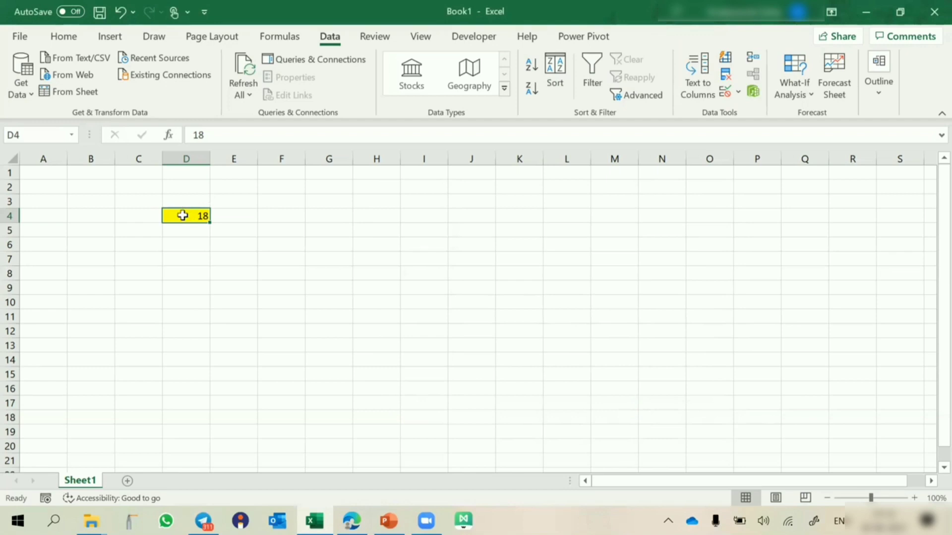
Step: Try entering 12 in cell D4 to test the custom error alert, and dismiss it
type("12")
key("Return")
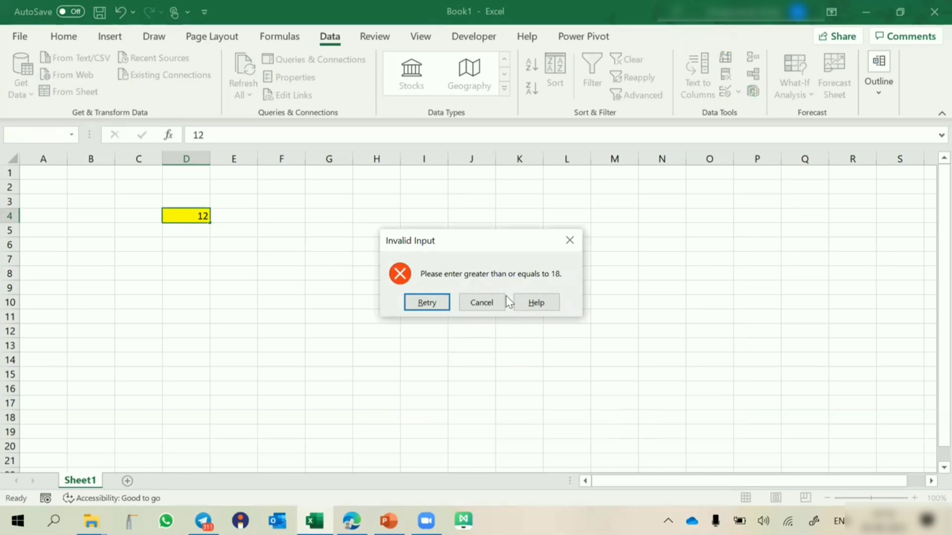
left_click(567, 241)
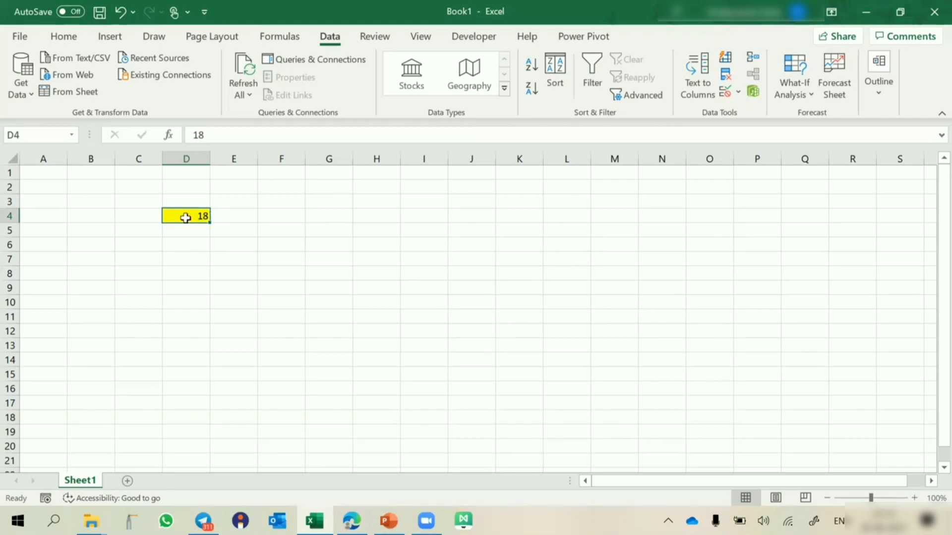
left_click(531, 249)
left_click_drag(532, 249, 795, 388)
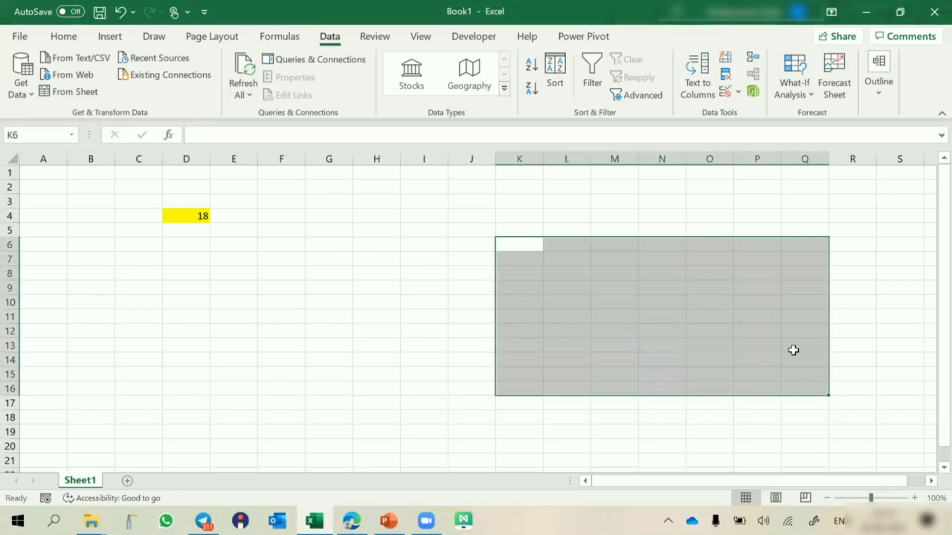
Step: Copy cell D4 and paste only its validation onto the range L5:Q17 with Paste Special
left_click(194, 214)
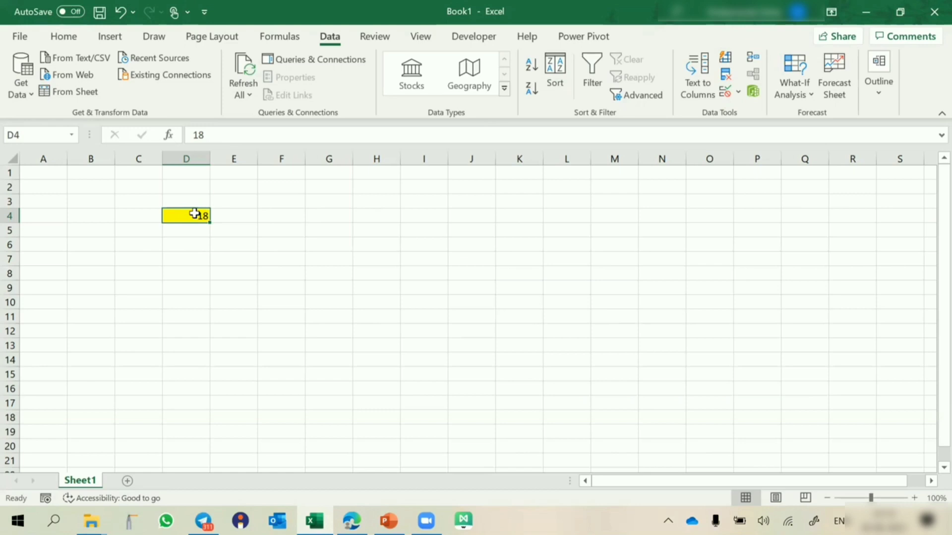
key("ctrl+c")
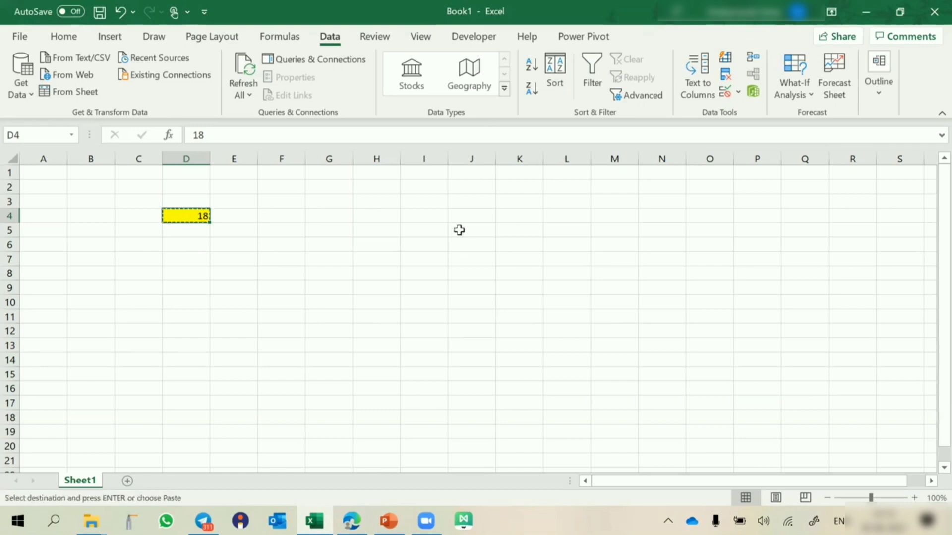
left_click(569, 231)
left_click_drag(569, 231, 794, 400)
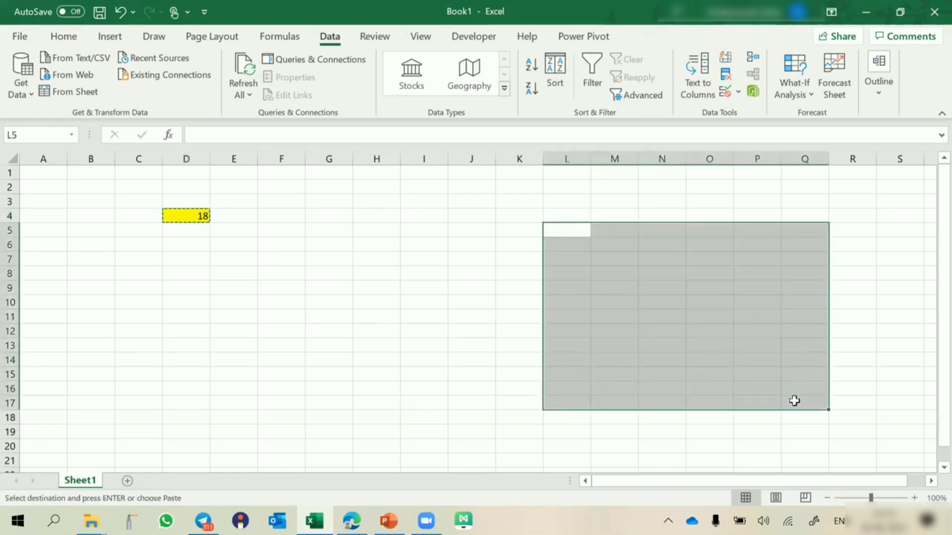
right_click(795, 400)
left_click(684, 177)
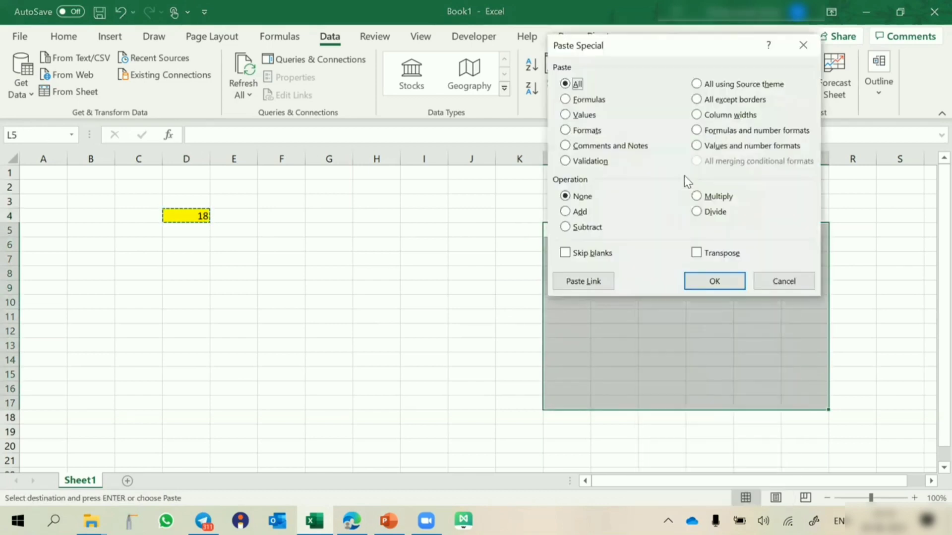
left_click(590, 160)
left_click(695, 280)
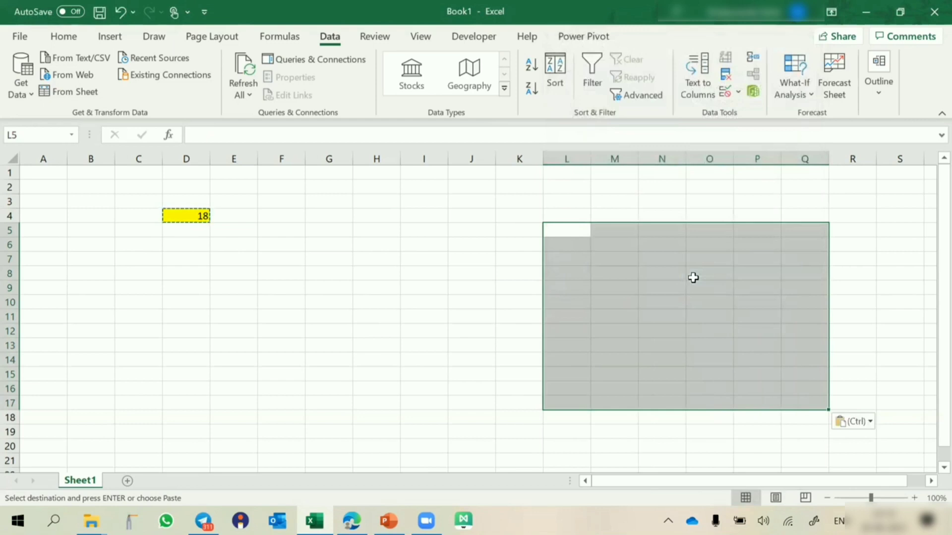
Step: Test the pasted validation by trying 12 in cell L7 and 13 in cell O14, cancelling both entries
left_click(562, 259)
type("12")
key("Return")
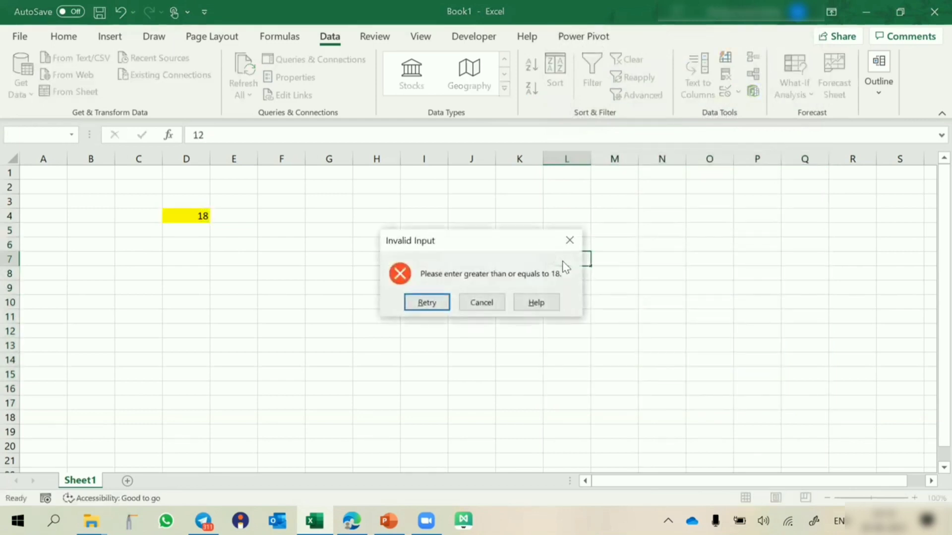
key("Escape")
left_click(717, 357)
type("13")
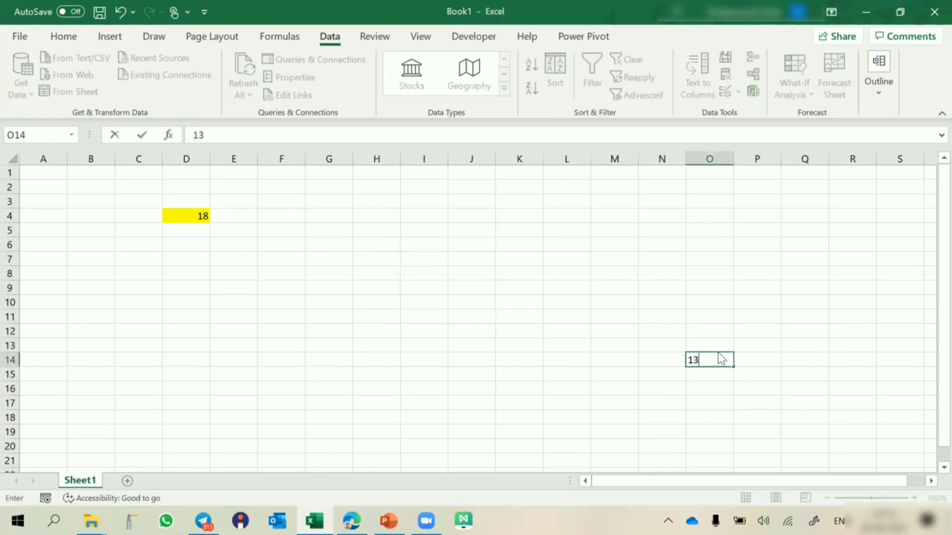
key("Return")
key("Escape")
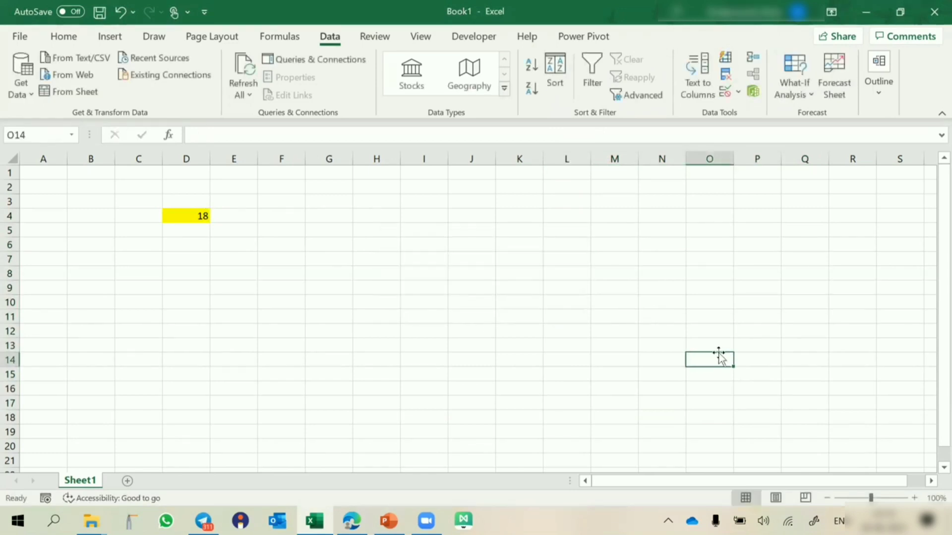
left_click(186, 214)
left_click(768, 290)
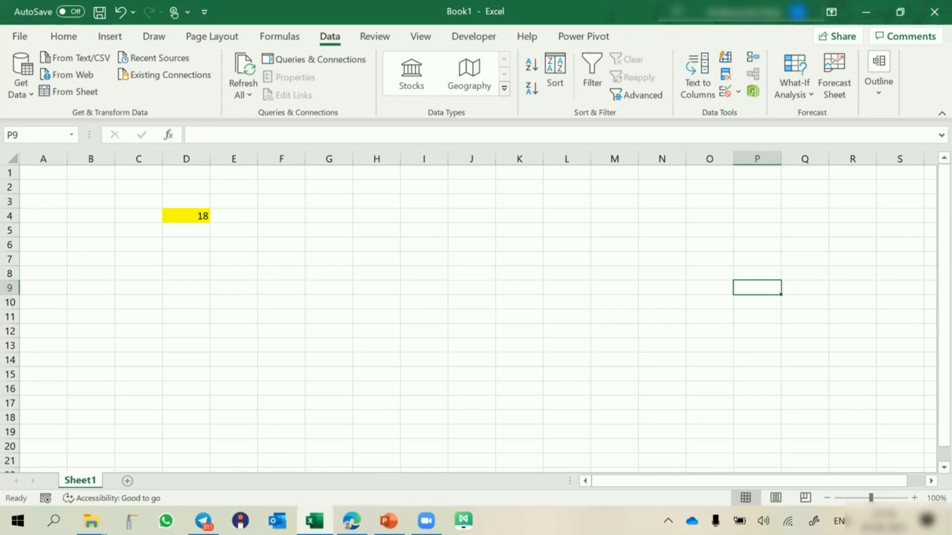
Step: Find every cell on the sheet that has data validation using Go To Special, then clear the selection
key("ctrl+n")
key("ctrl+g")
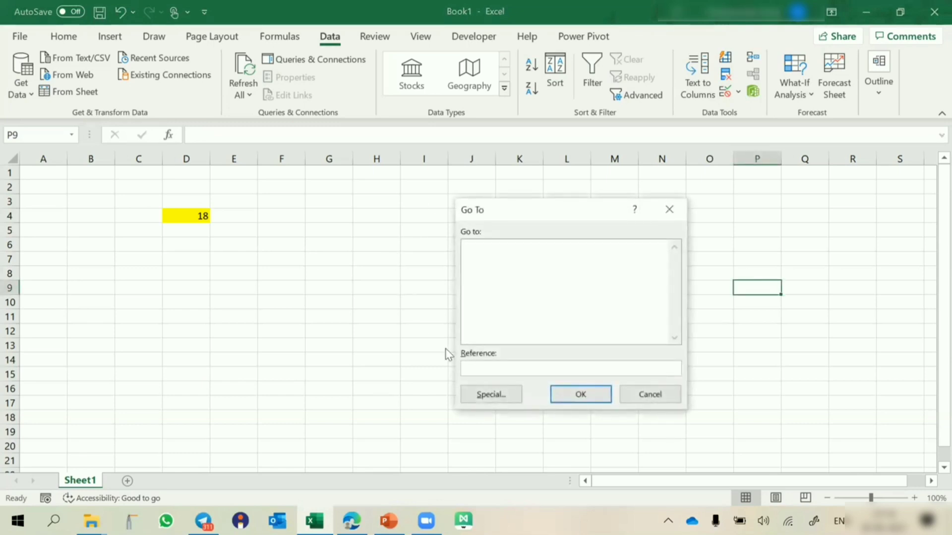
left_click(489, 396)
left_click(607, 362)
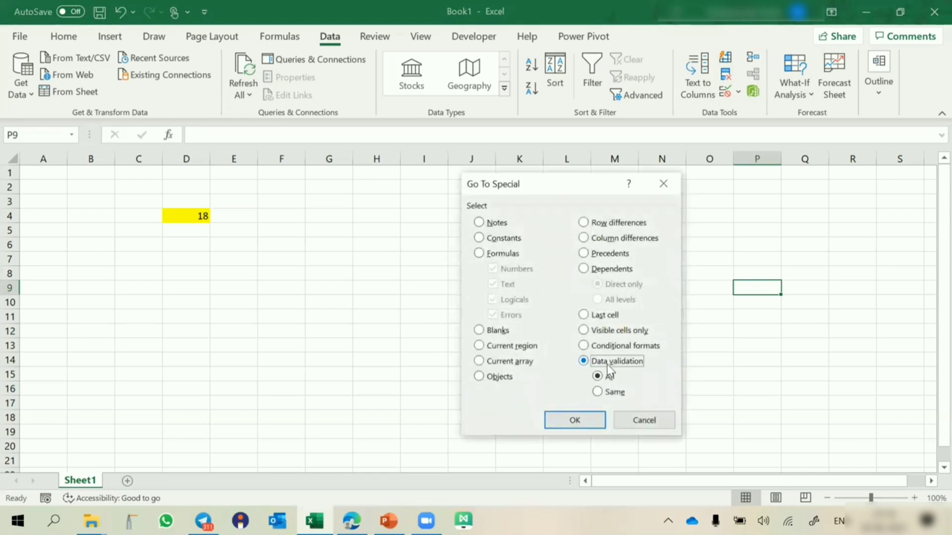
left_click(576, 423)
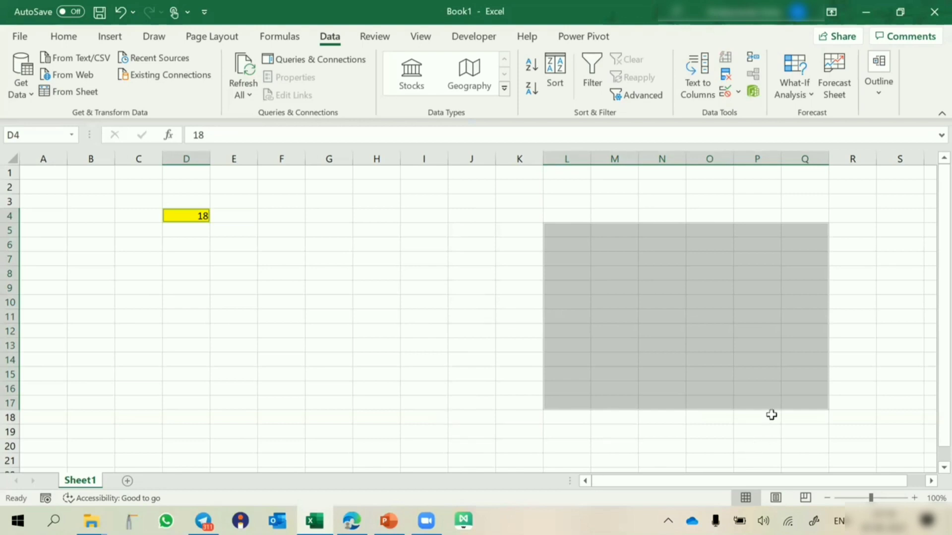
left_click(358, 256)
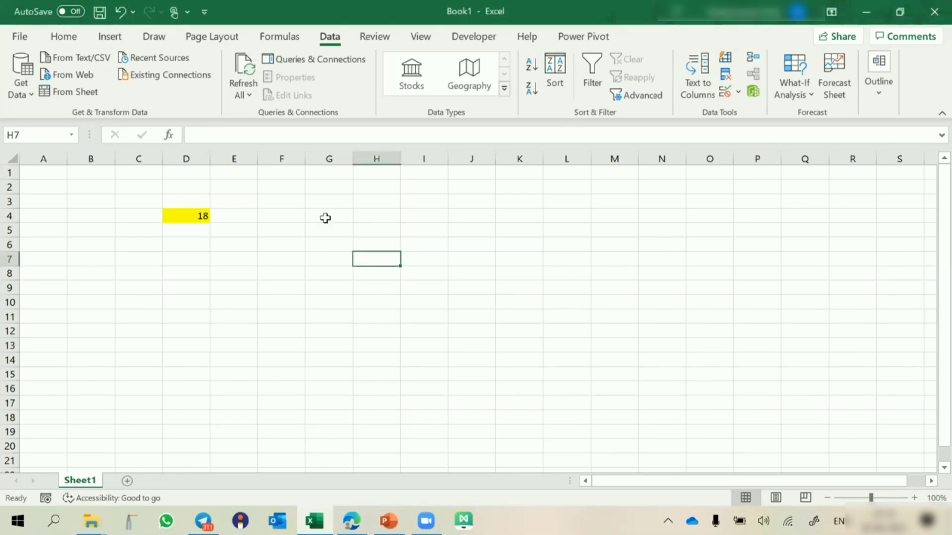
Step: Change the minimum in cell D4's whole-number validation rule to 16
left_click(184, 217)
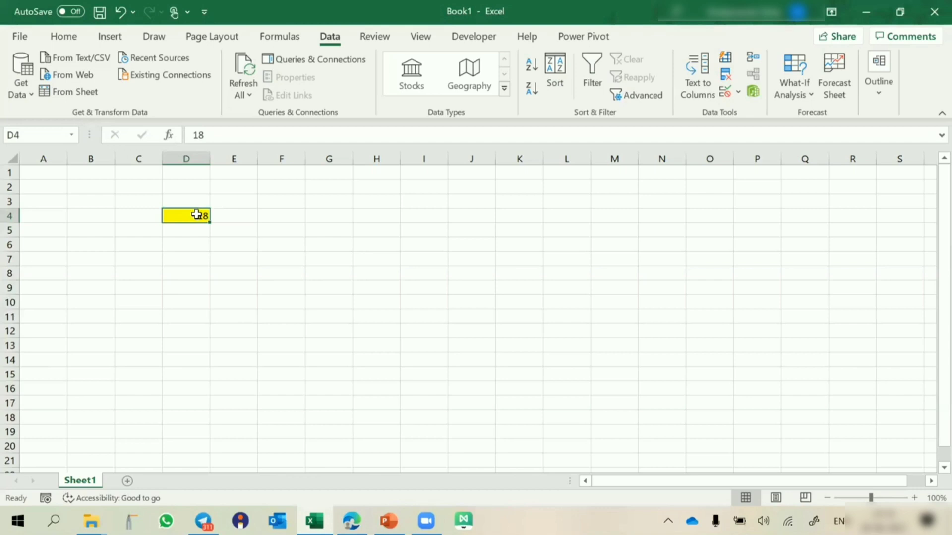
key("alt+a")
key("v")
key("v")
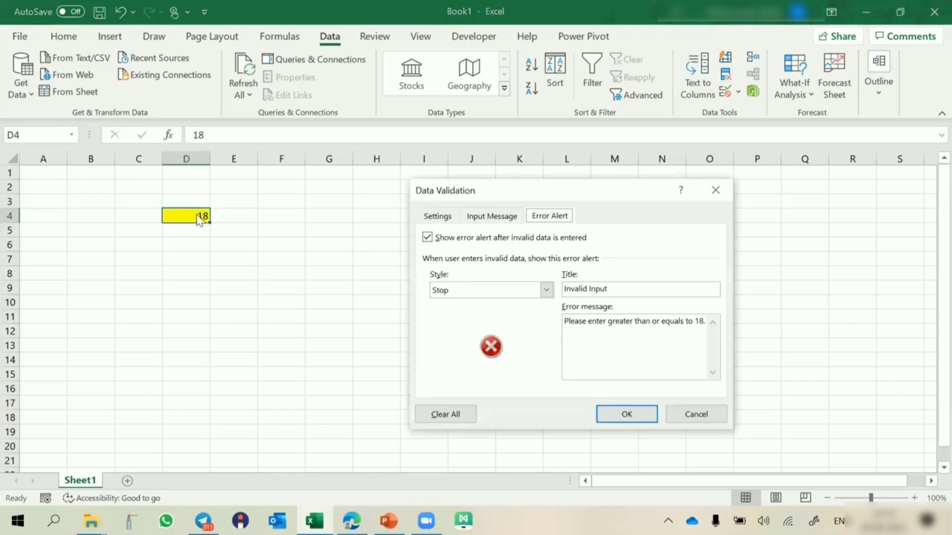
left_click(444, 219)
left_click(453, 338)
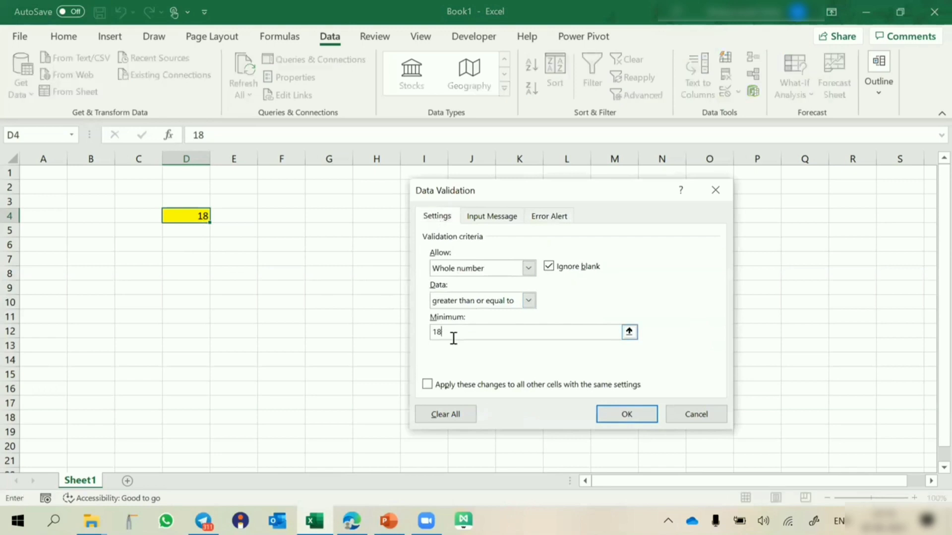
key("BackSpace")
key("BackSpace")
type("16")
Step: Edit the error alert message to read "Please enter greater than or equals to 16."
left_click(537, 220)
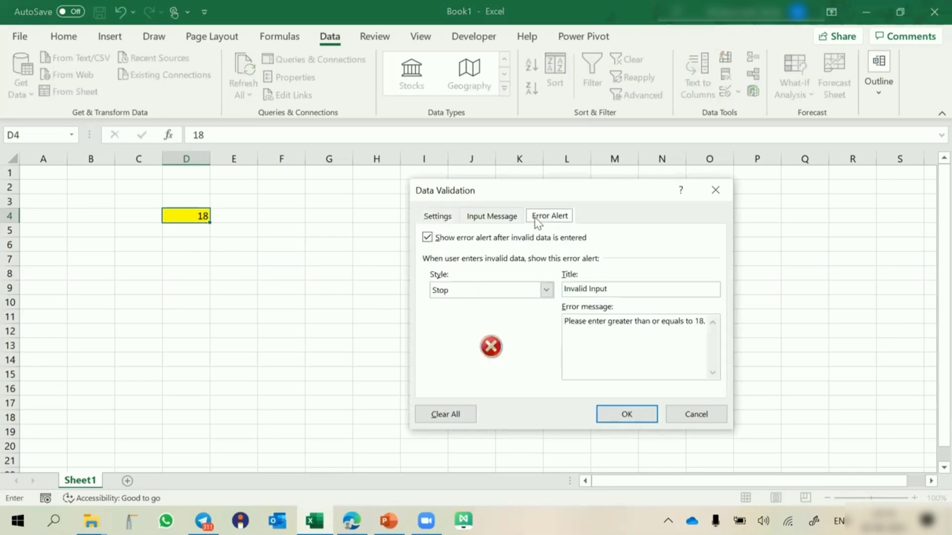
left_click(700, 332)
key("BackSpace")
key("BackSpace")
type("6.")
Step: Apply the validation changes to all other cells with the same settings and confirm them
left_click(441, 219)
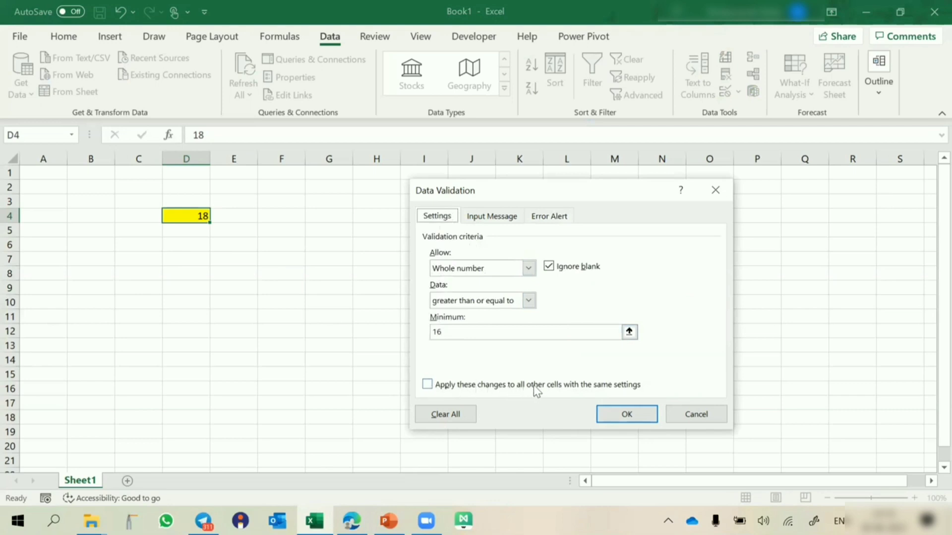
left_click(429, 385)
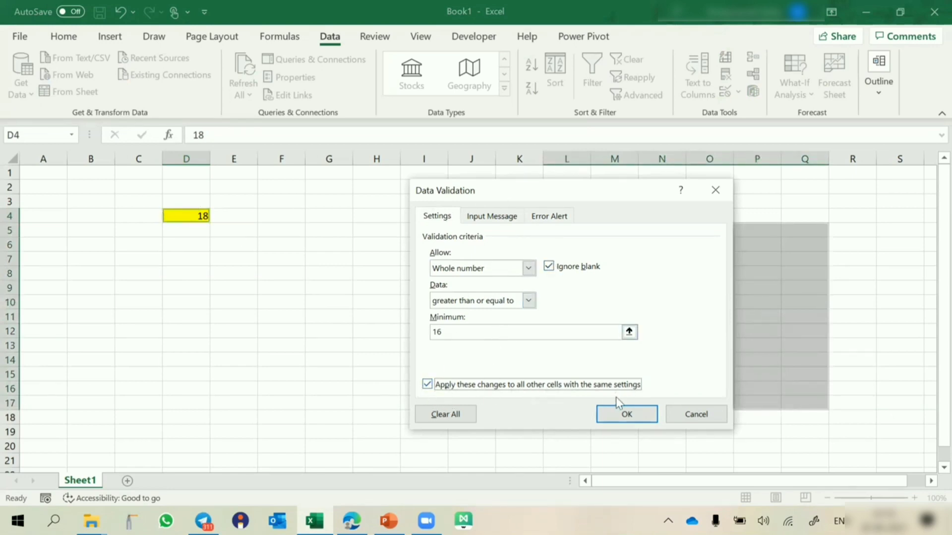
left_click(617, 416)
Step: Test the updated validation by trying 12 in cell N8, and dismiss the alert
left_click(655, 272)
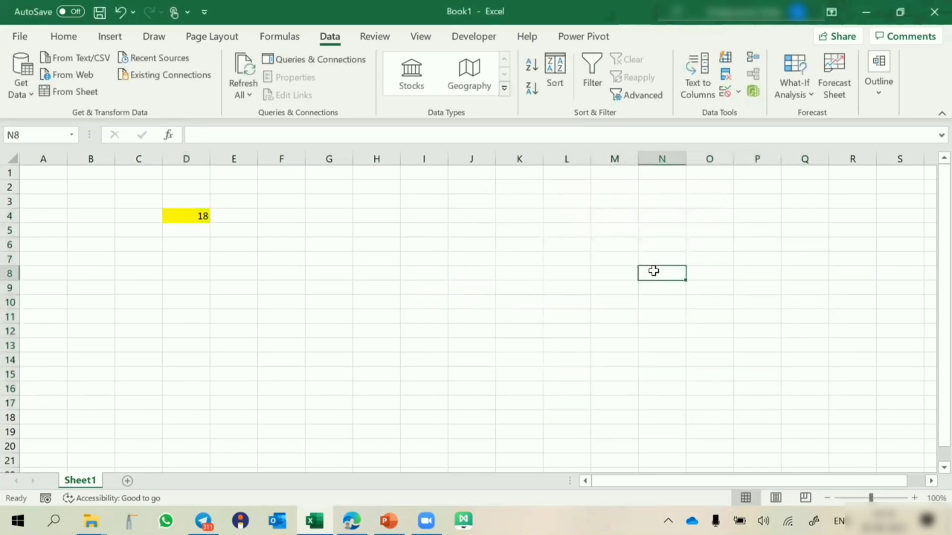
type("12")
key("Return")
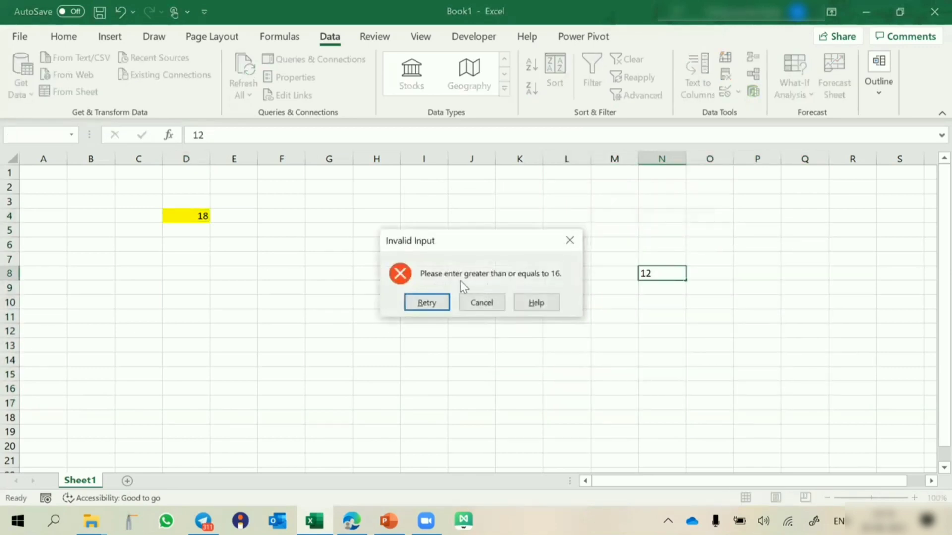
left_click(570, 240)
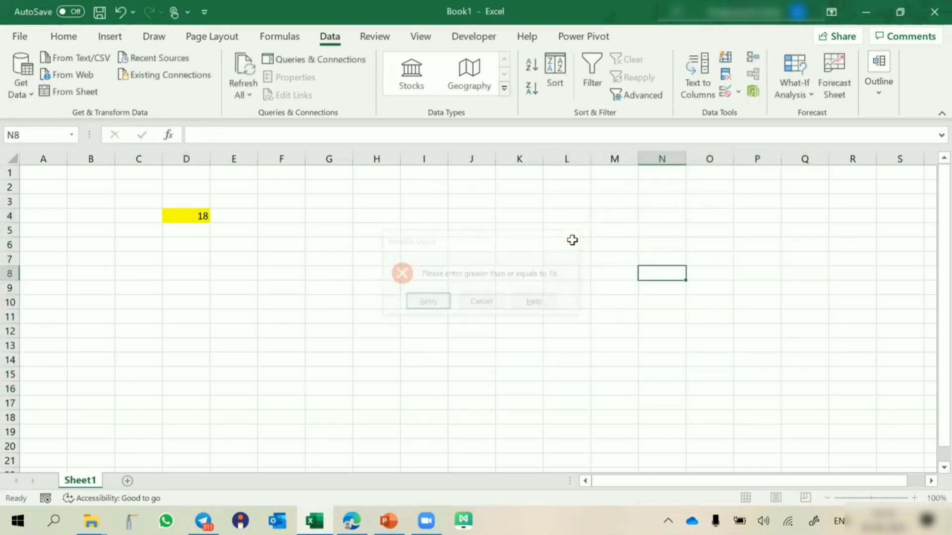
Step: Enter 16 in cell N8 and reselect the cell
type("16")
key("Return")
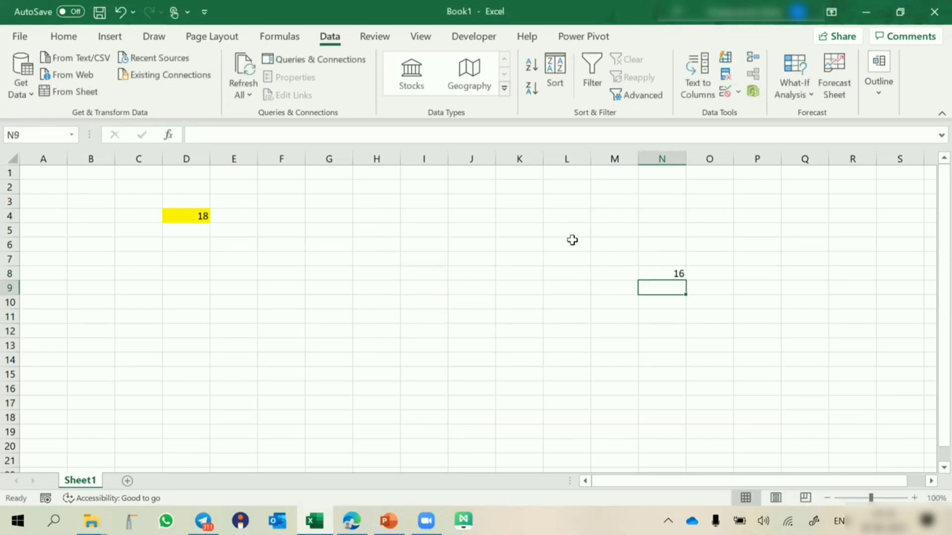
key("Up")
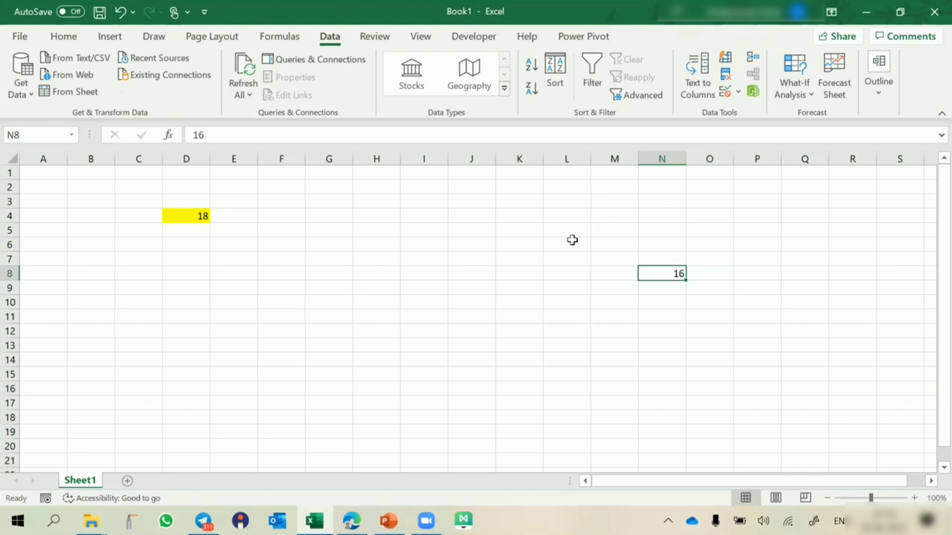
Step: Fill the range C13:H25 with random numbers using the formula =RANDBETWEEN(10,50)
scroll(572, 240, "down", 6)
scroll(572, 240, "up", 4)
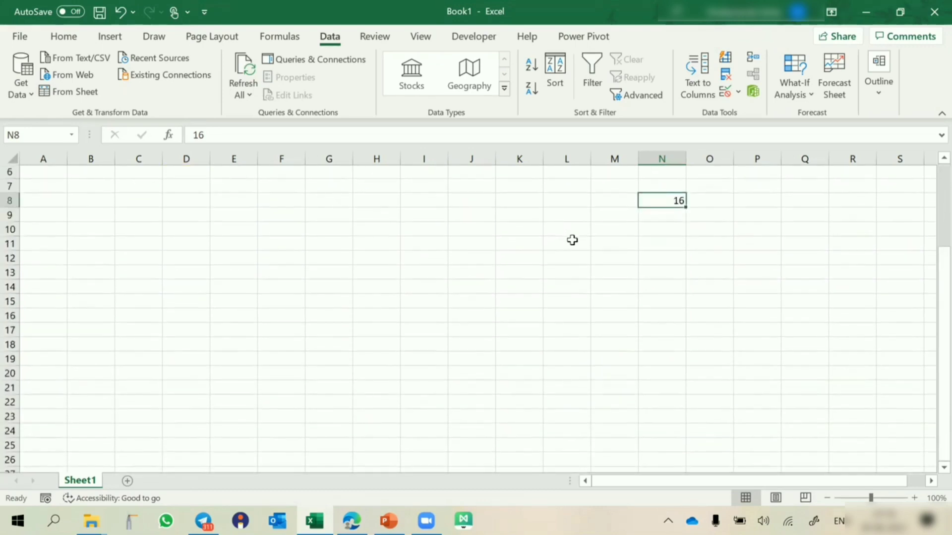
left_click_drag(139, 274, 372, 447)
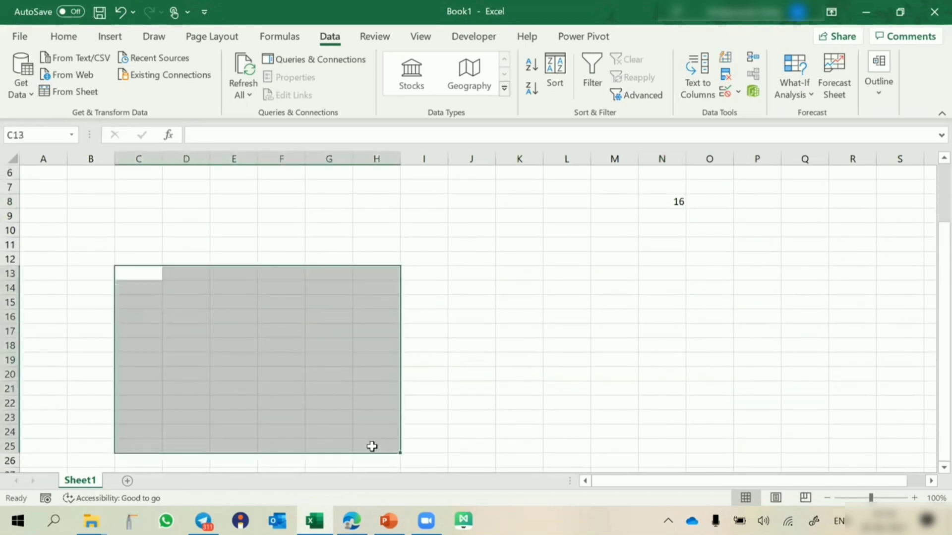
type("=rand")
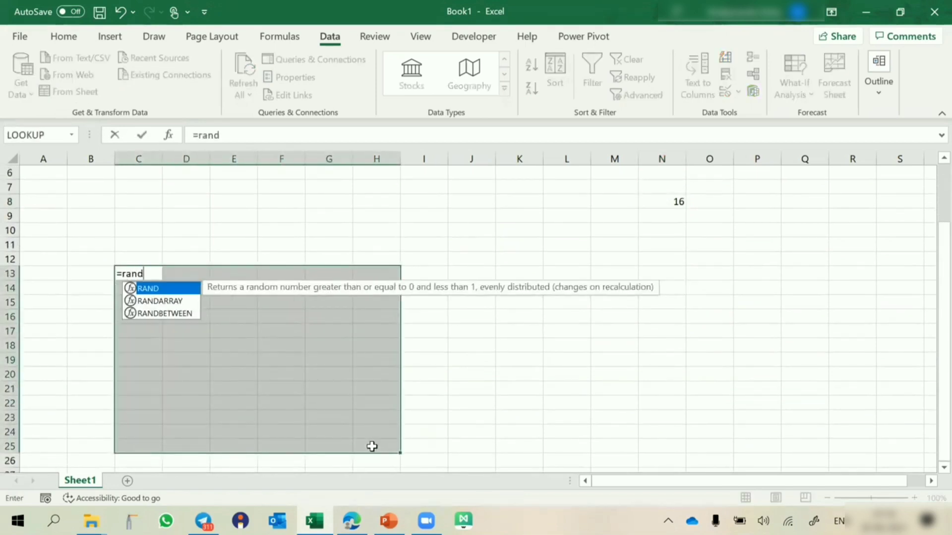
key("Down")
key("Down")
key("Tab")
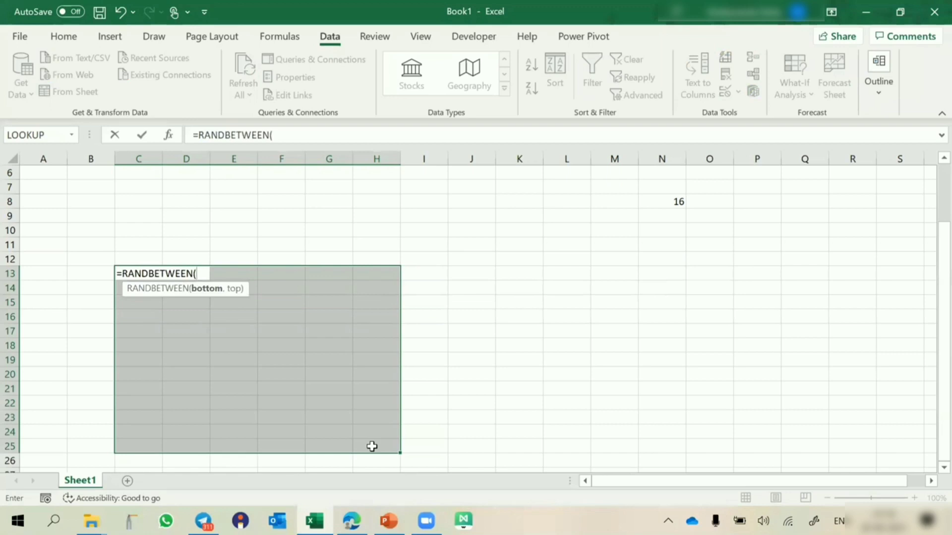
type("10,")
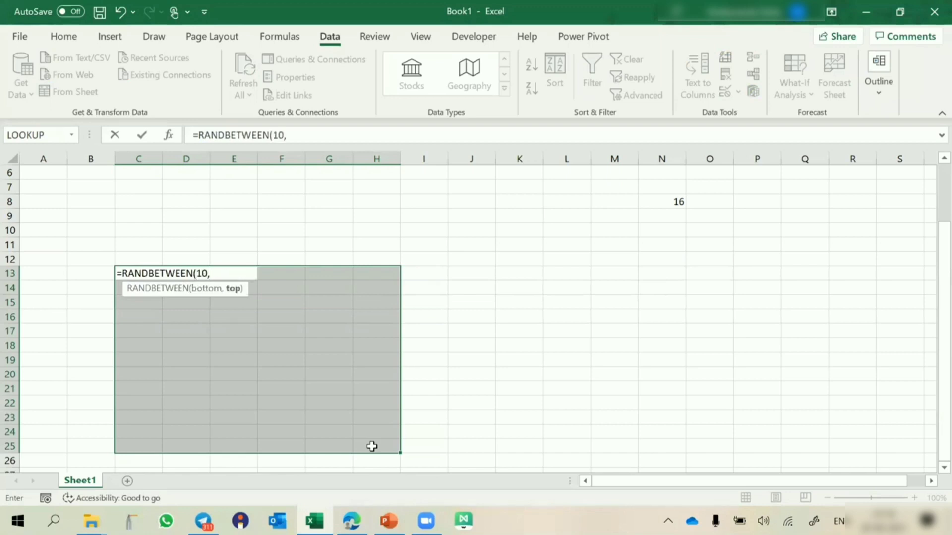
type("50)")
key("ctrl+Return")
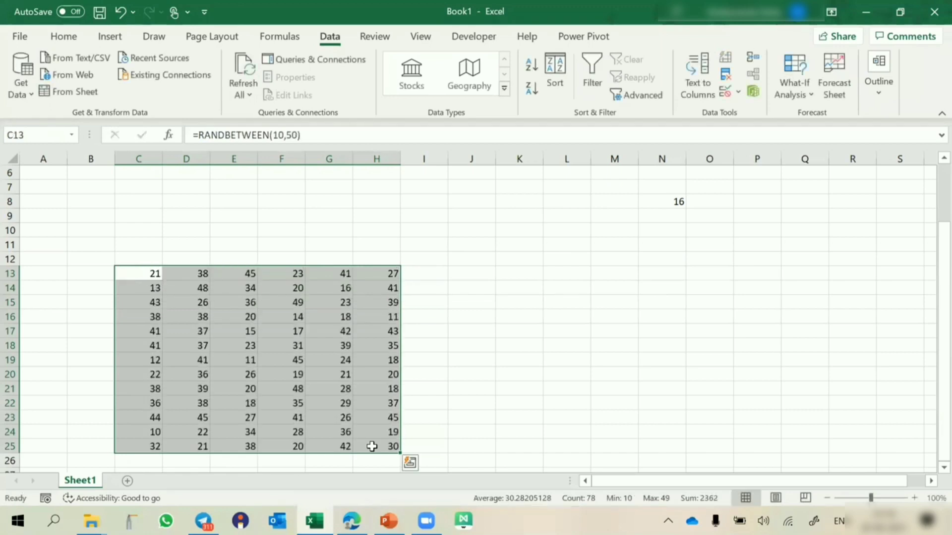
Step: Replace the random-number formulas in C13:H25 with their static values
key("ctrl+c")
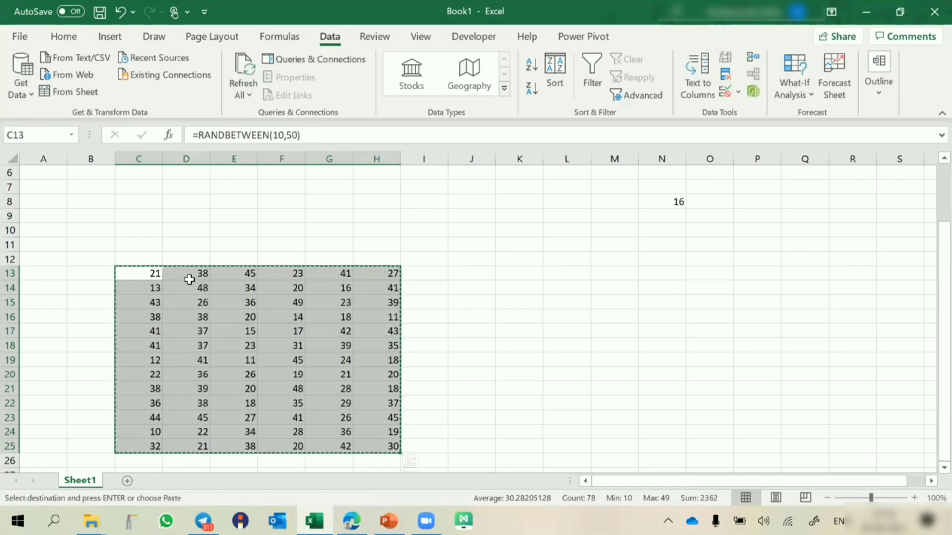
right_click(147, 274)
left_click(198, 155)
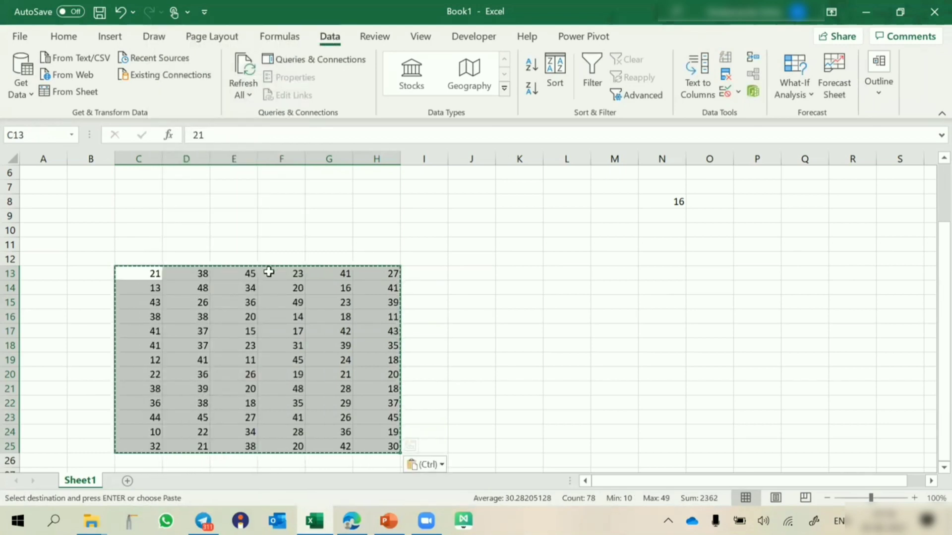
Step: Copy cell D4 and paste only its validation onto the range C13:H25 with Paste Special
scroll(269, 272, "up", 2)
left_click(201, 219)
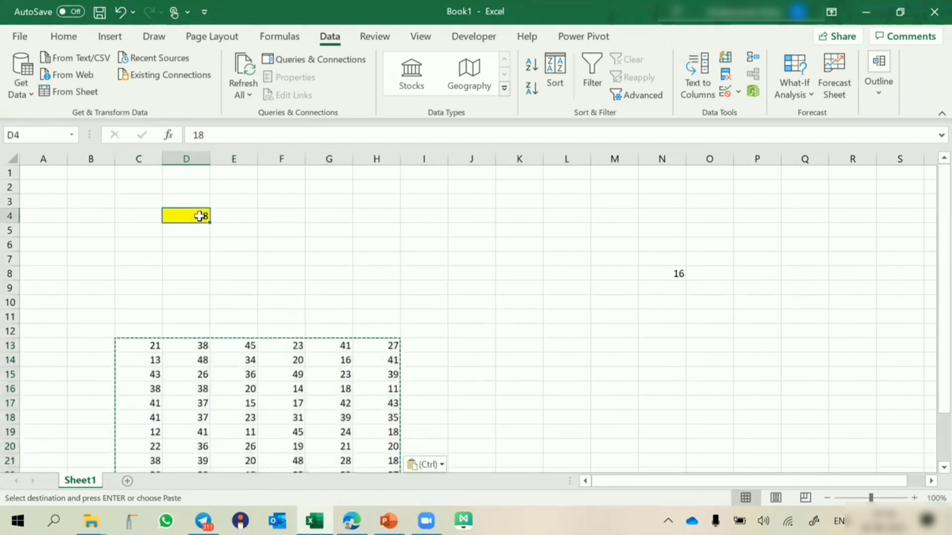
scroll(133, 263, "down", 2)
left_click_drag(133, 263, 376, 422)
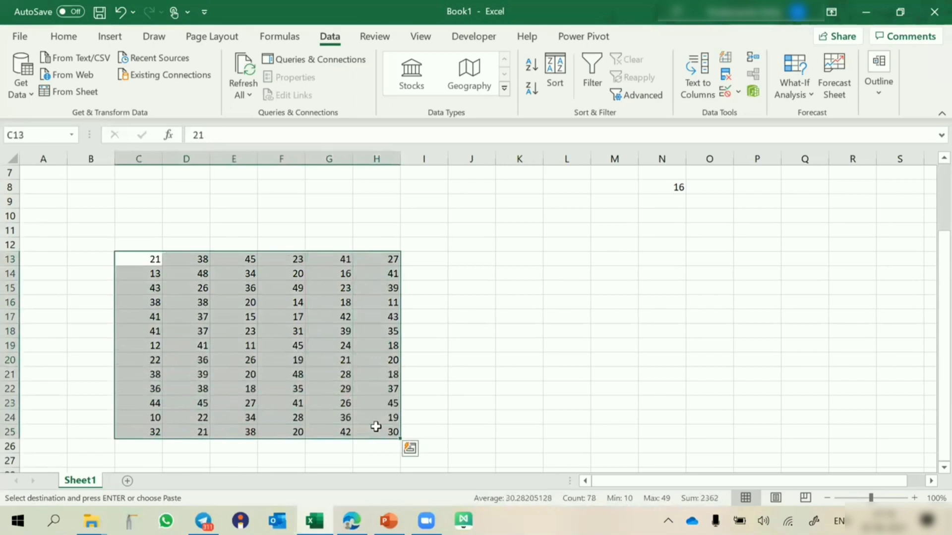
right_click(375, 427)
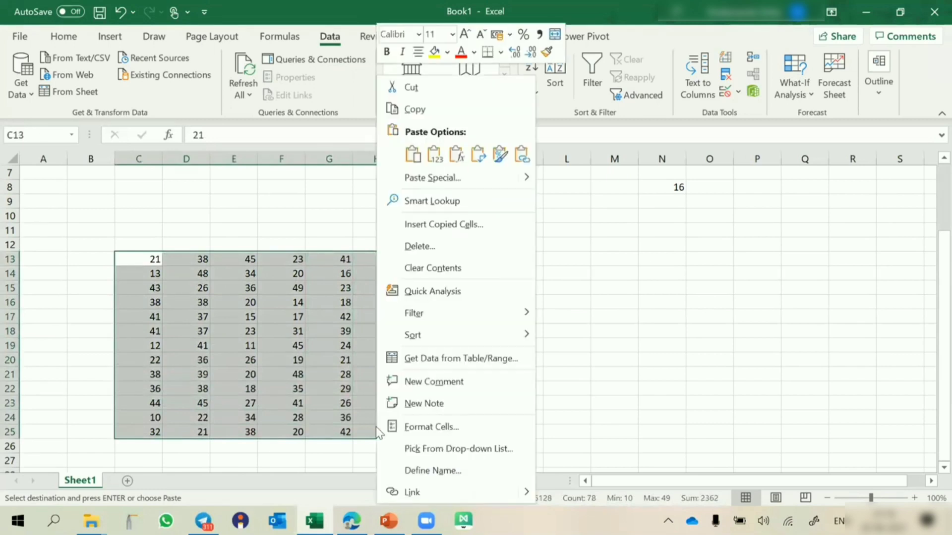
left_click(427, 179)
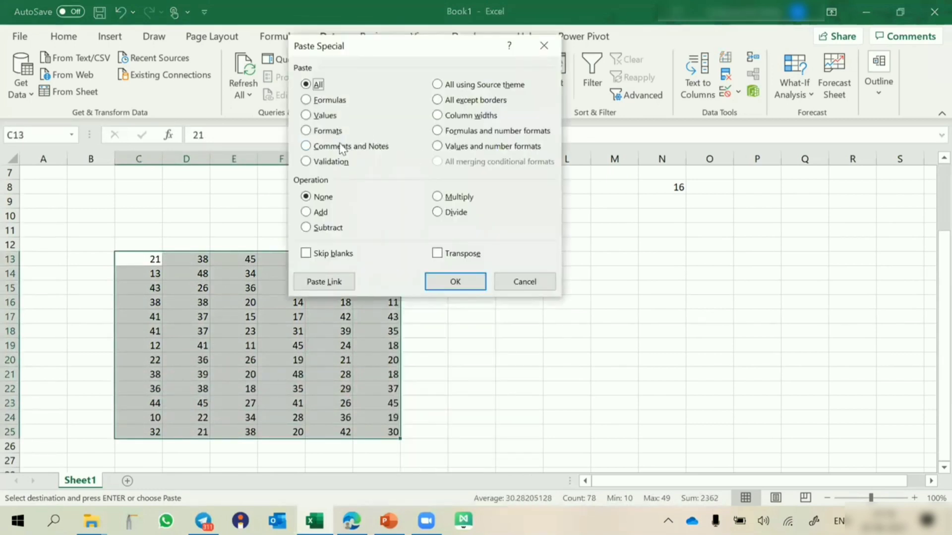
left_click(326, 165)
left_click(430, 278)
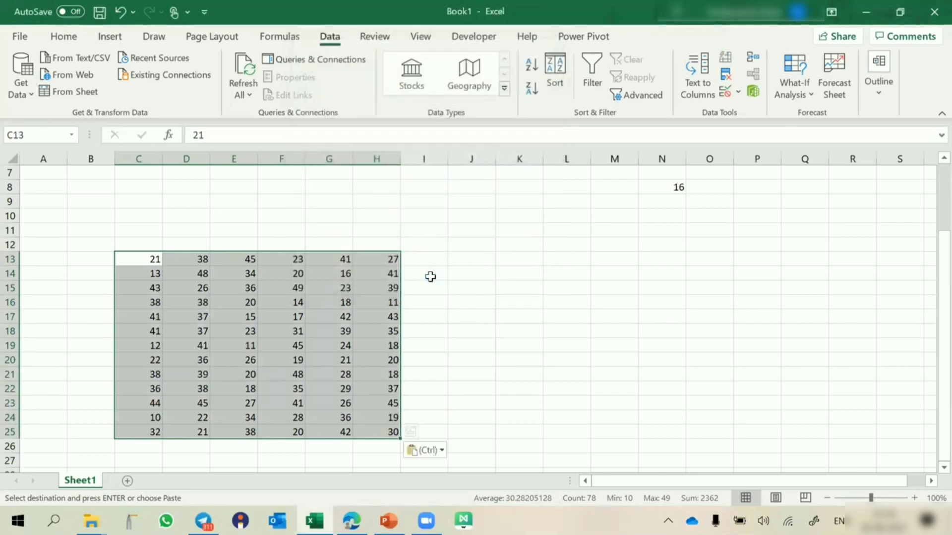
Step: Test the pasted validation by re-entering the existing 14 in cell F16, and cancel the entry
left_click(276, 300)
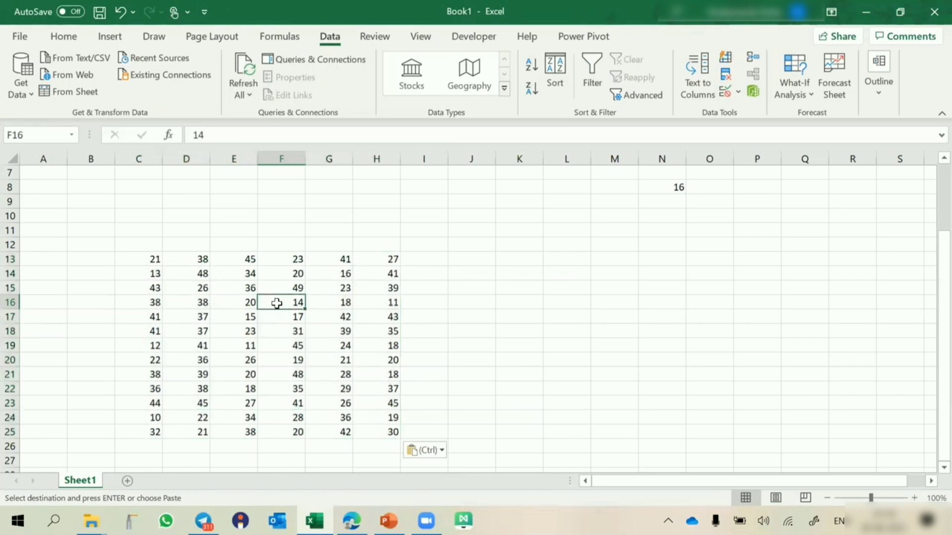
double_click(276, 304)
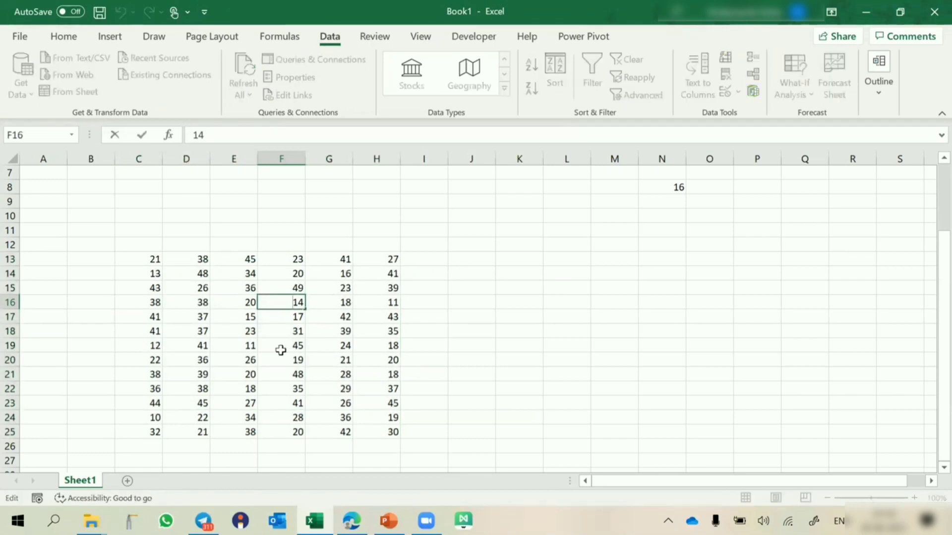
key("Return")
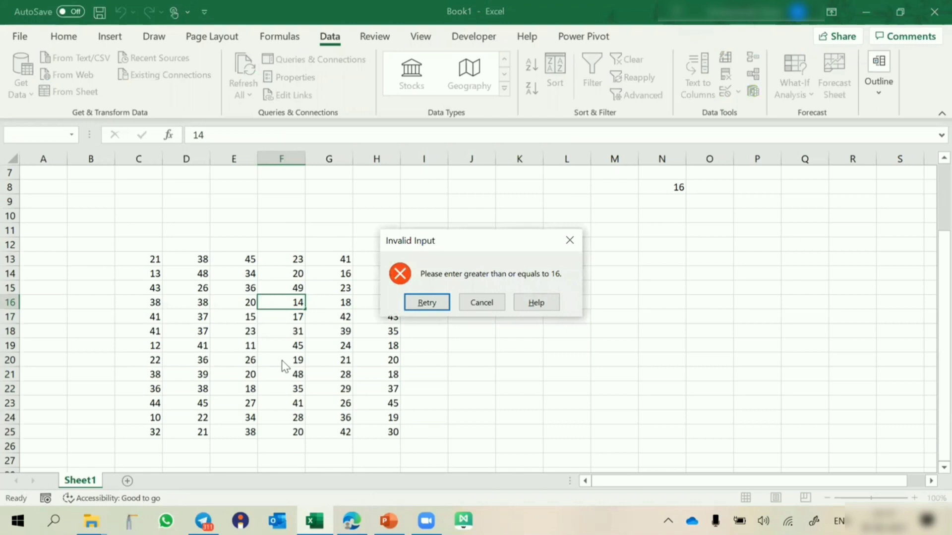
key("Escape")
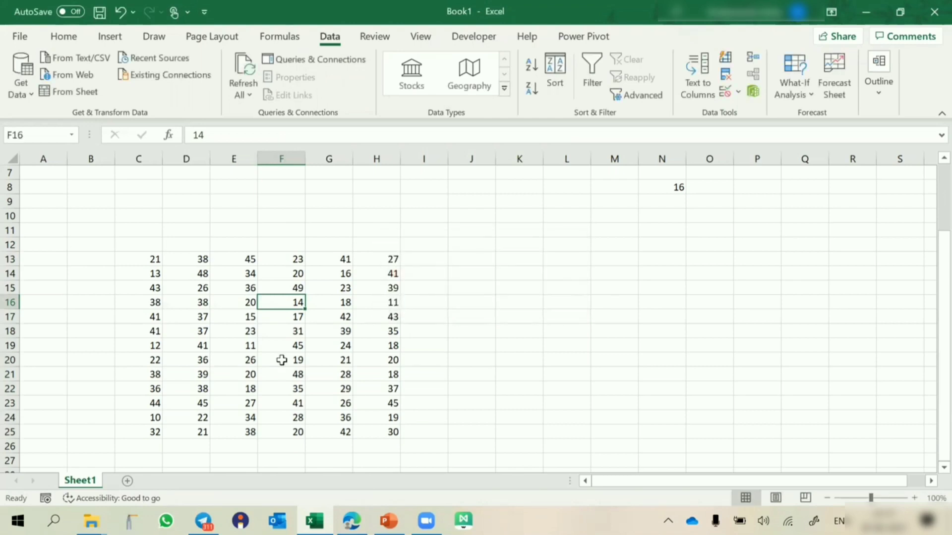
Step: Circle the invalid data on the sheet with the data validation tools
left_click(248, 346)
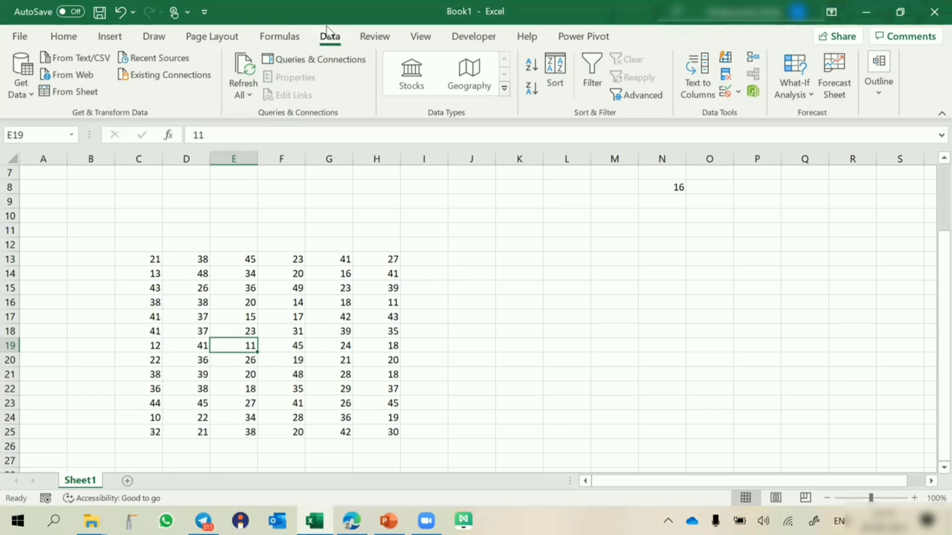
left_click(739, 92)
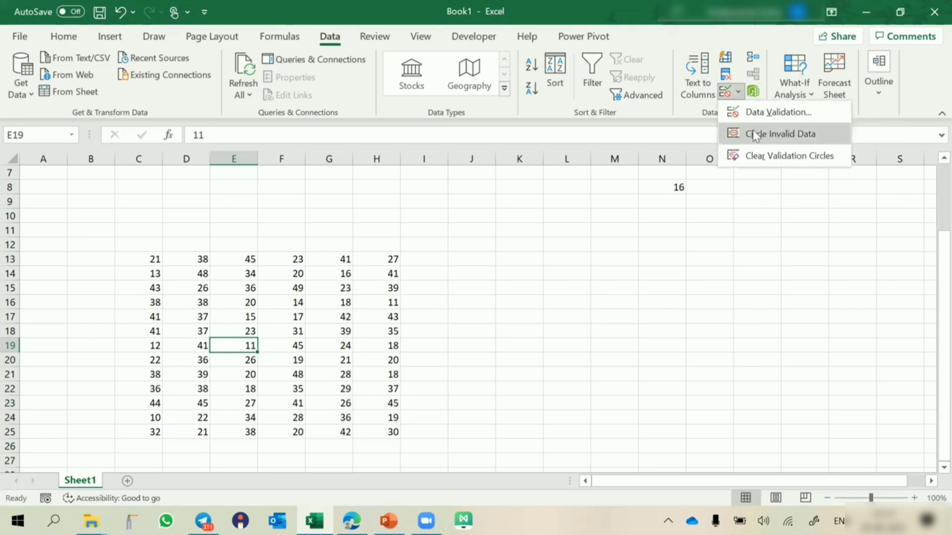
left_click(784, 137)
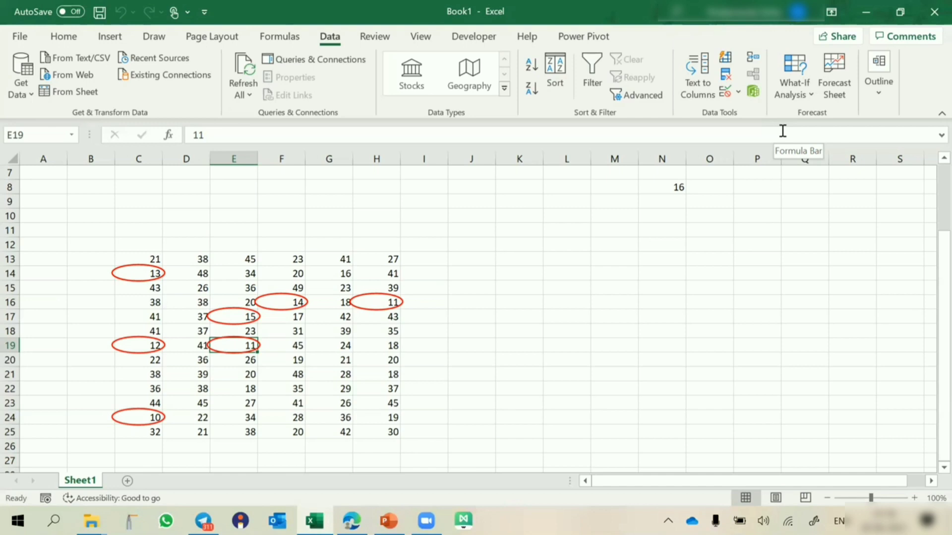
Step: Replace the circled invalid values in cells F16 and C19 with 21 and 19
left_click(290, 302)
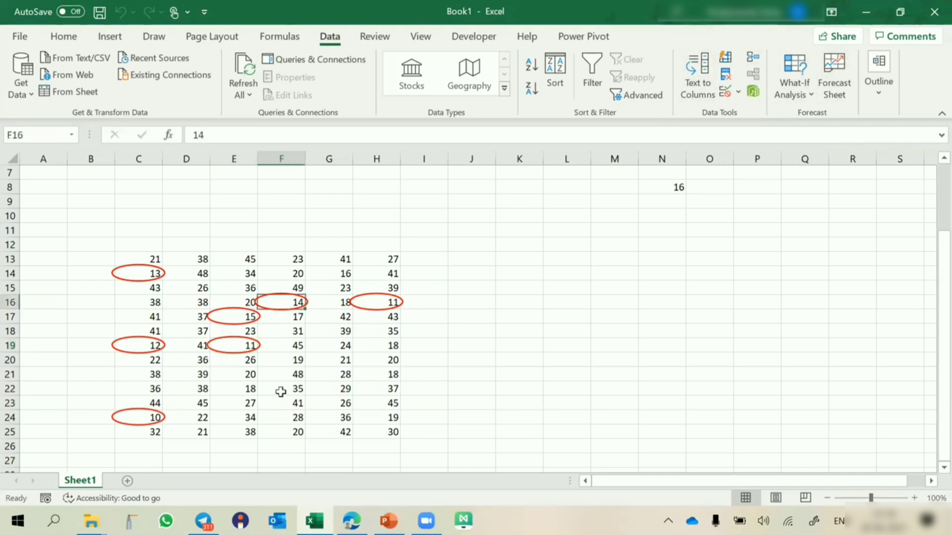
type("21")
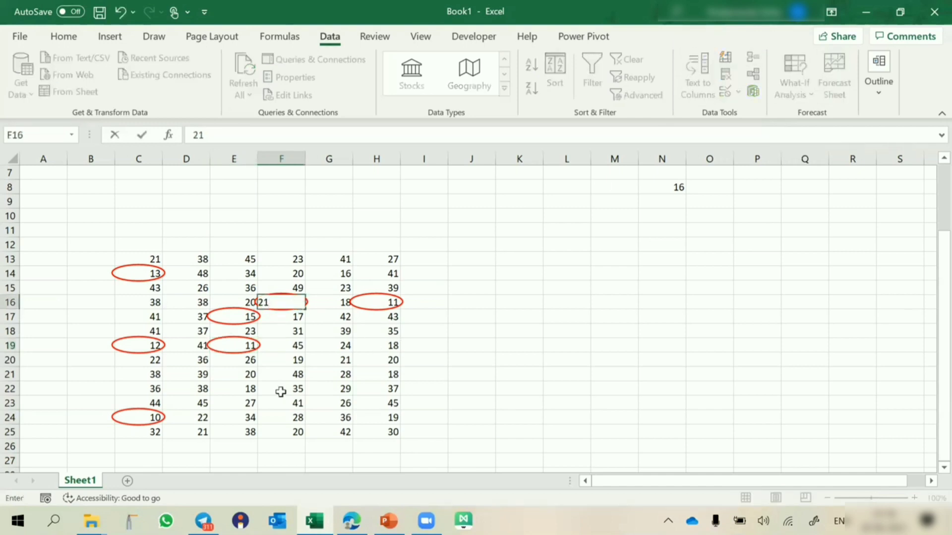
key("Return")
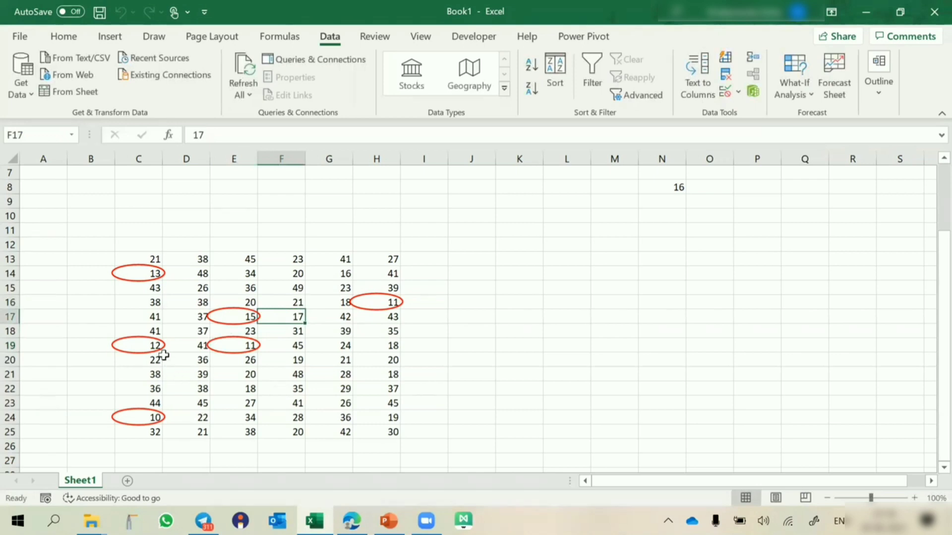
left_click(142, 343)
type("19")
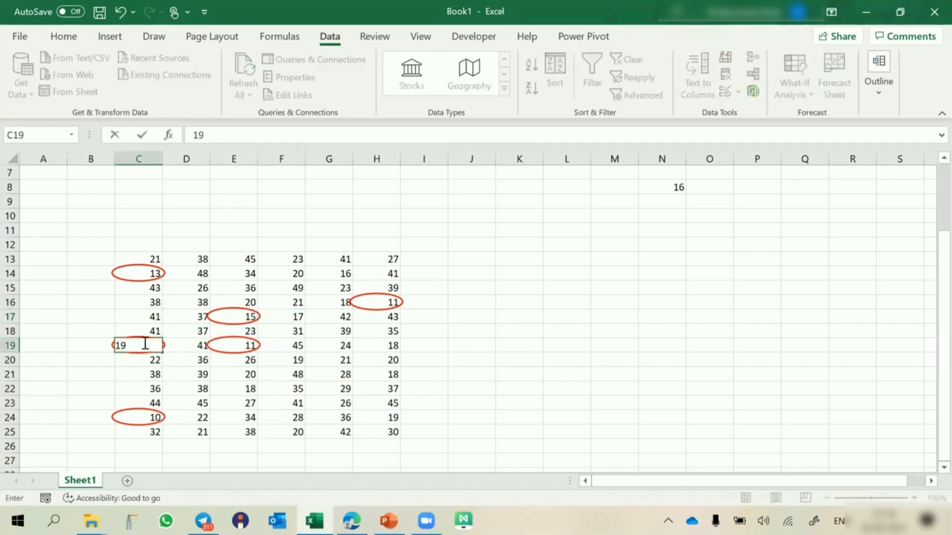
key("Return")
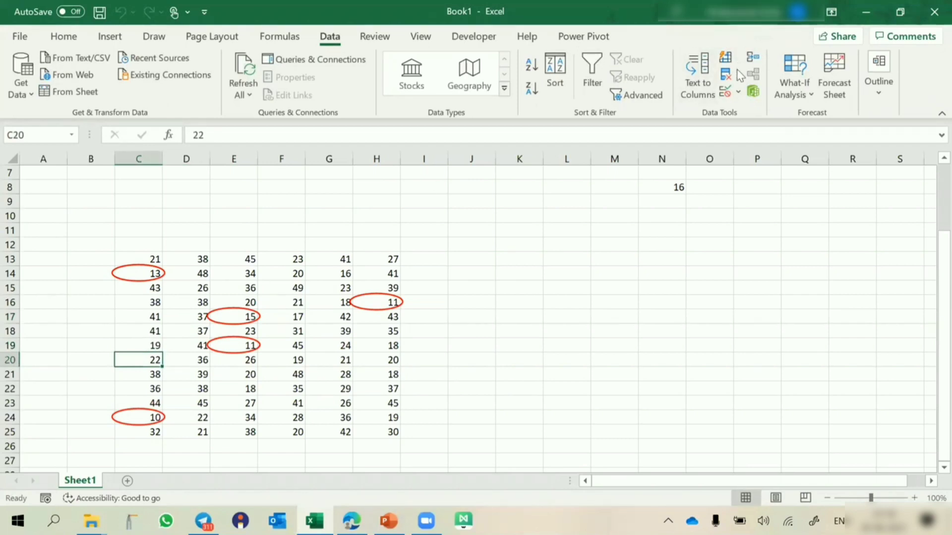
Step: Clear the validation circles and circle the invalid data again, repeating the cycle twice
left_click(738, 91)
left_click(744, 154)
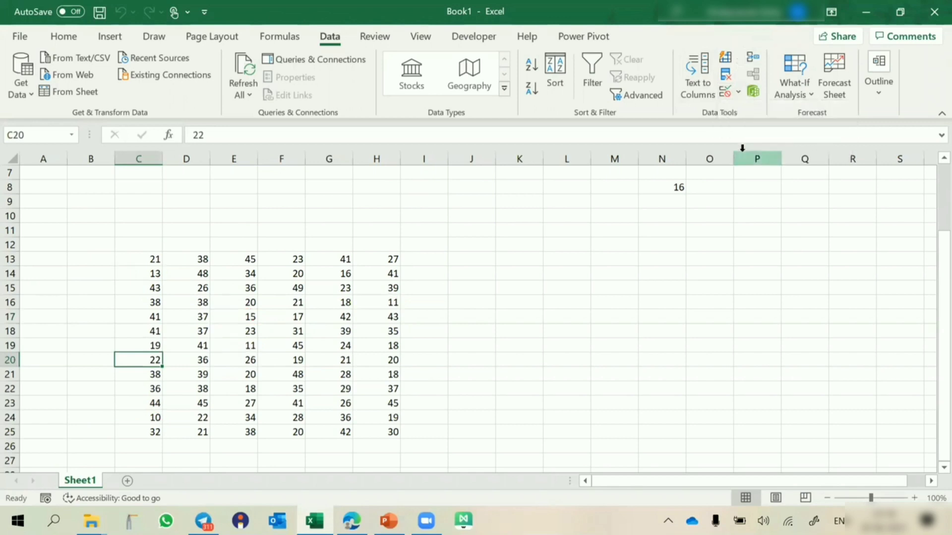
left_click(739, 92)
left_click(766, 134)
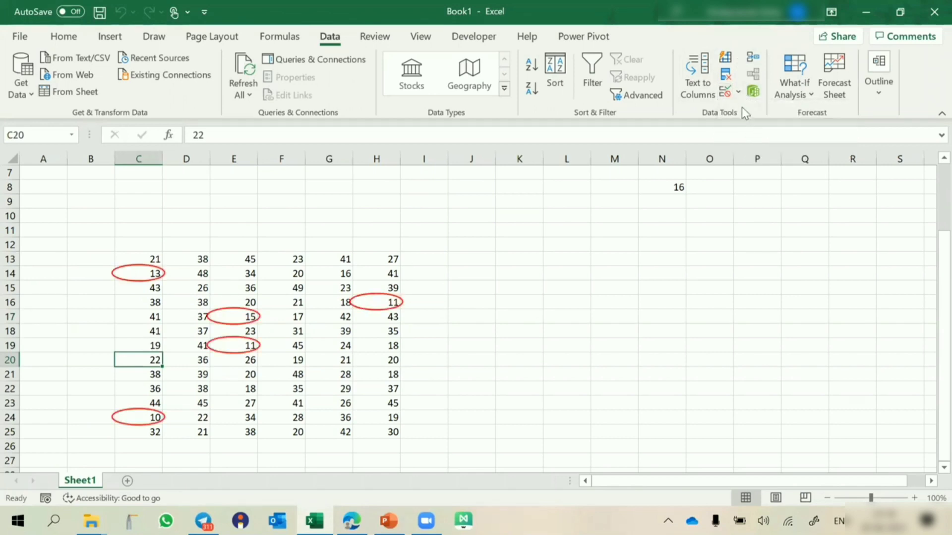
left_click(739, 92)
left_click(753, 155)
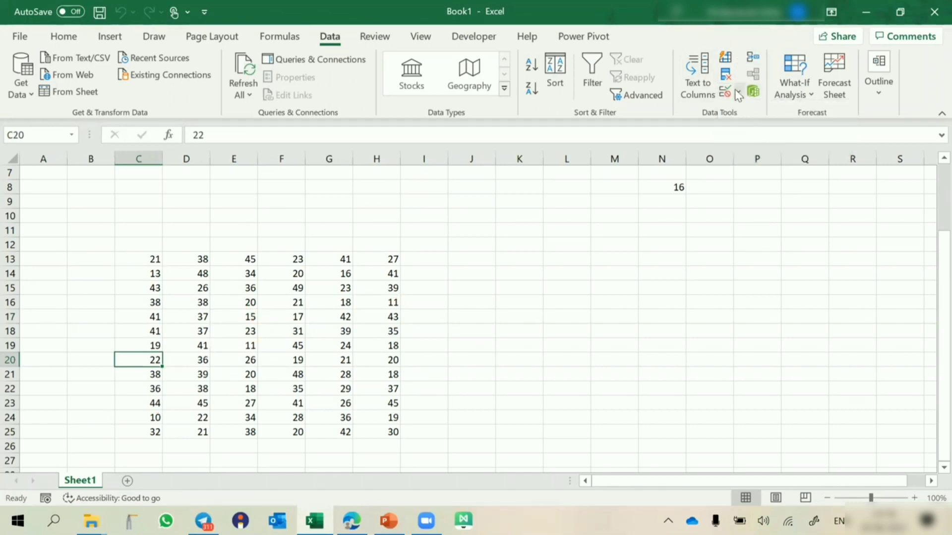
left_click(739, 90)
left_click(749, 137)
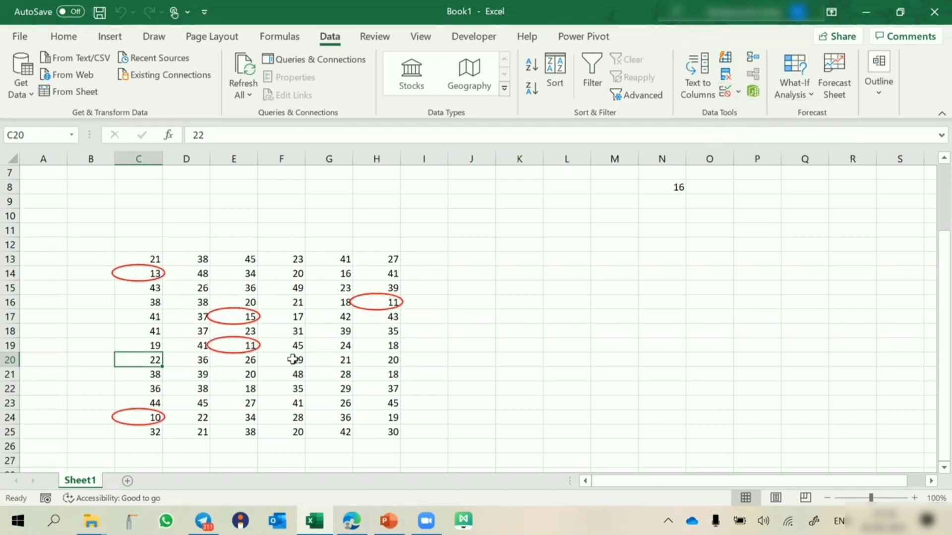
Step: Clear the validation circles from the number table on Sheet1
left_click(738, 92)
left_click(789, 155)
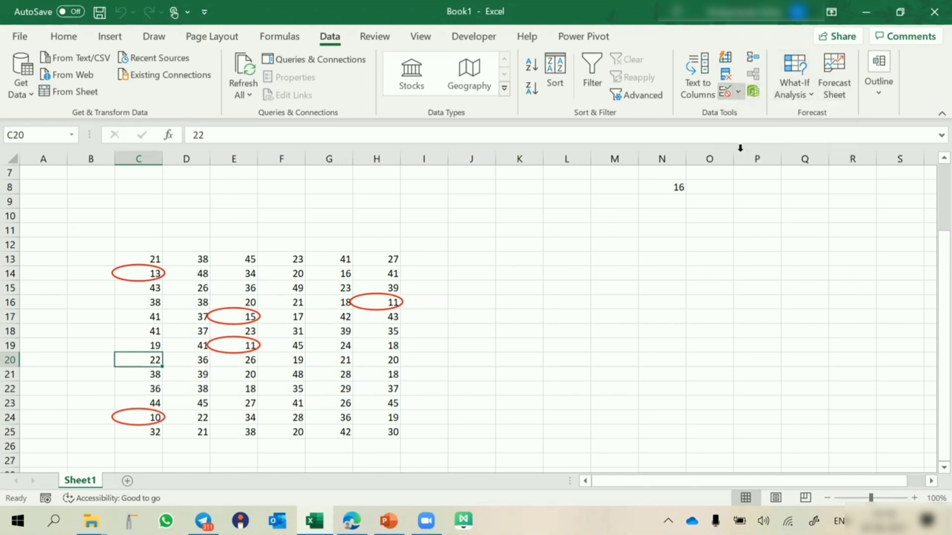
left_click(429, 337)
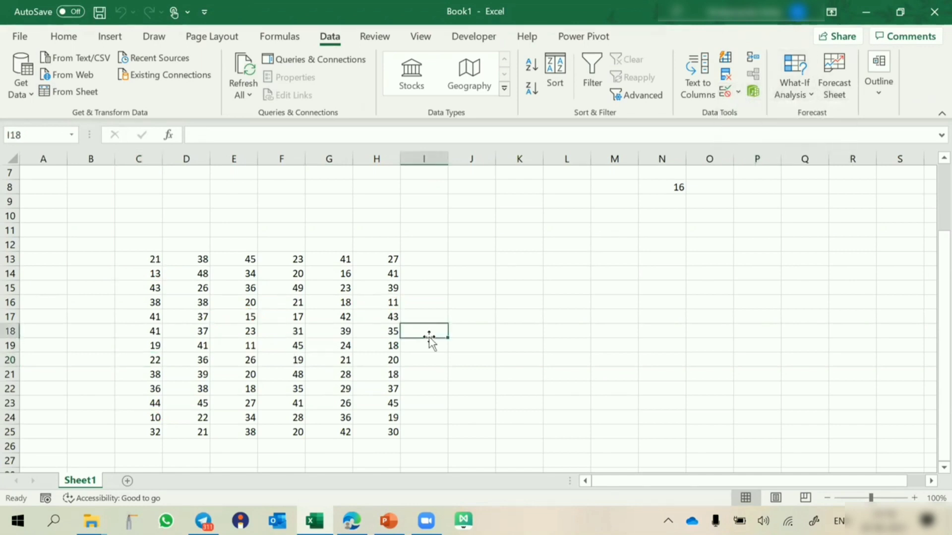
Step: Add a new worksheet and enter "Create data Validatin" in cell C2
left_click(127, 481)
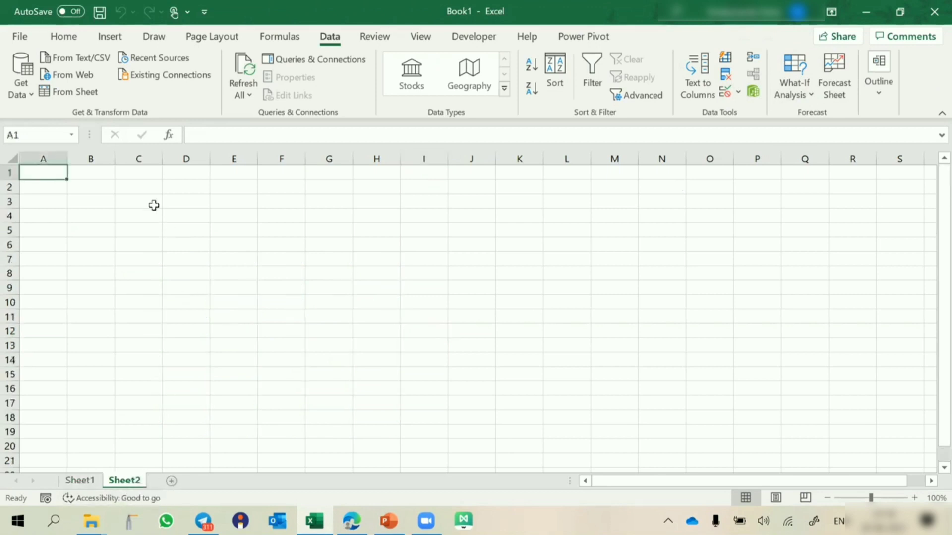
left_click(133, 189)
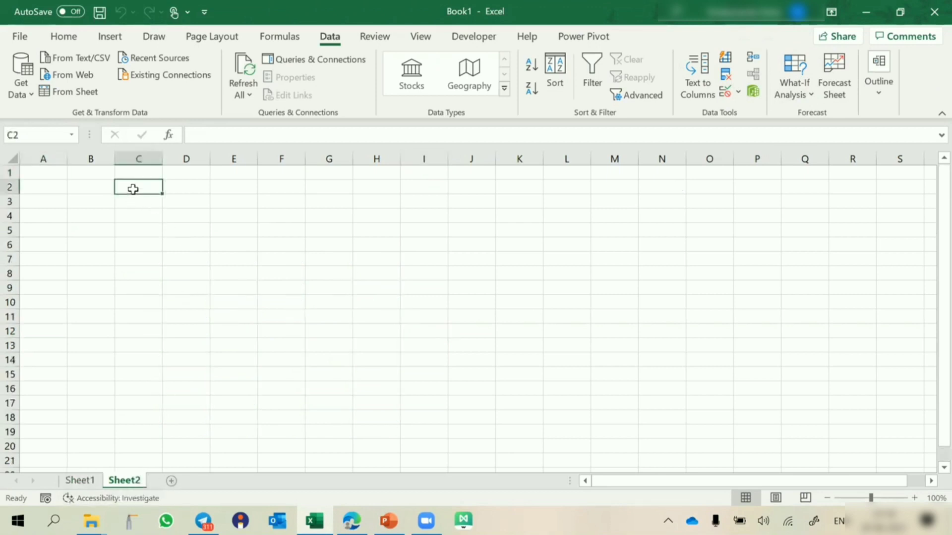
type("Crea")
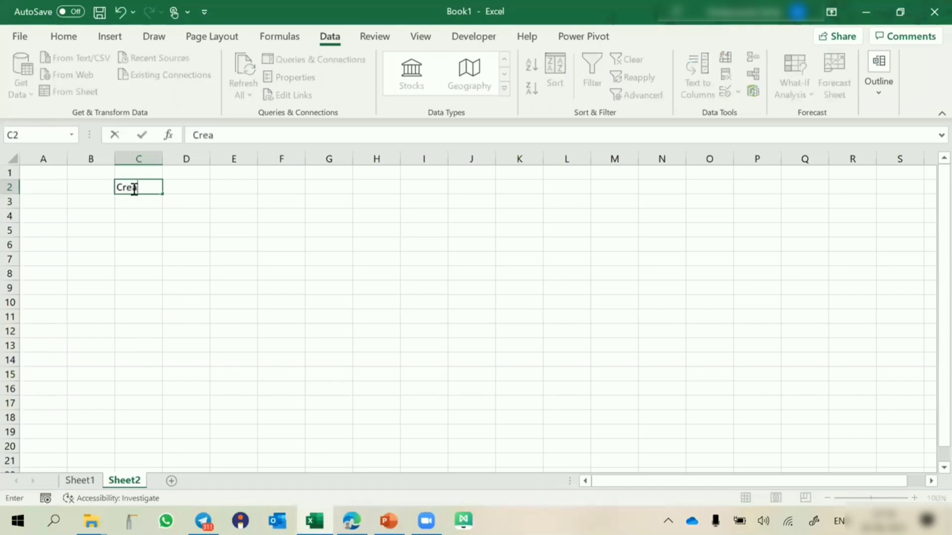
type("te data Val")
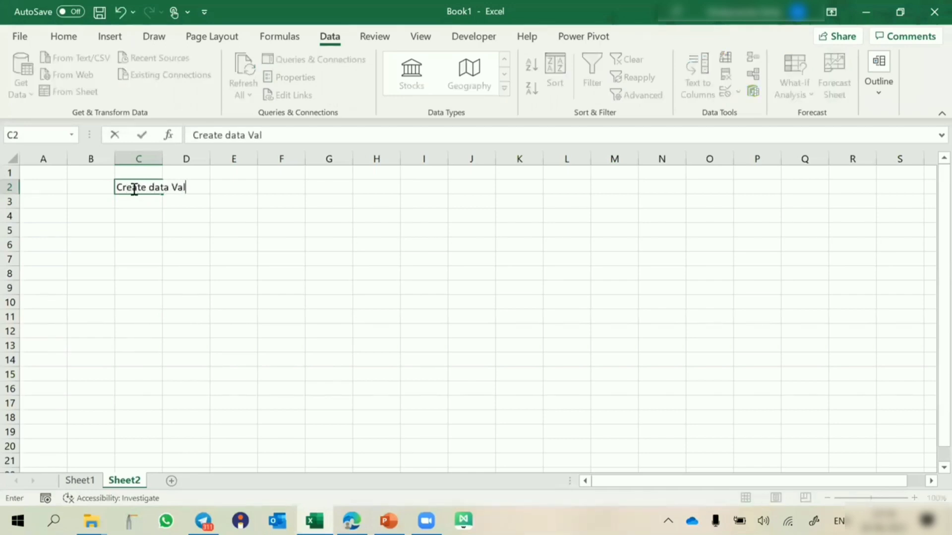
type("idatin")
key("Return")
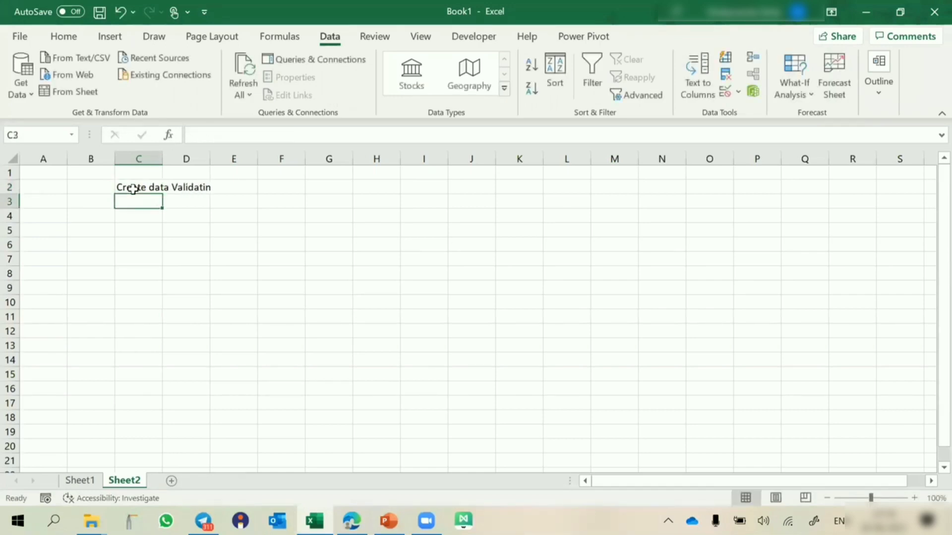
Step: Correct the spelling and capitalization of the text in cell C2 to "Create Data Validation"
left_click(153, 188)
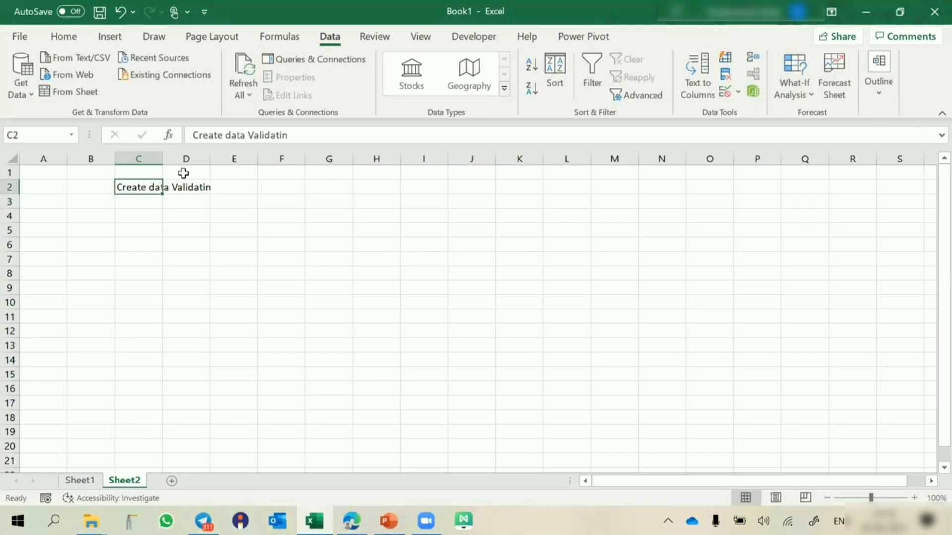
left_click(286, 135)
key("BackSpace")
type("io")
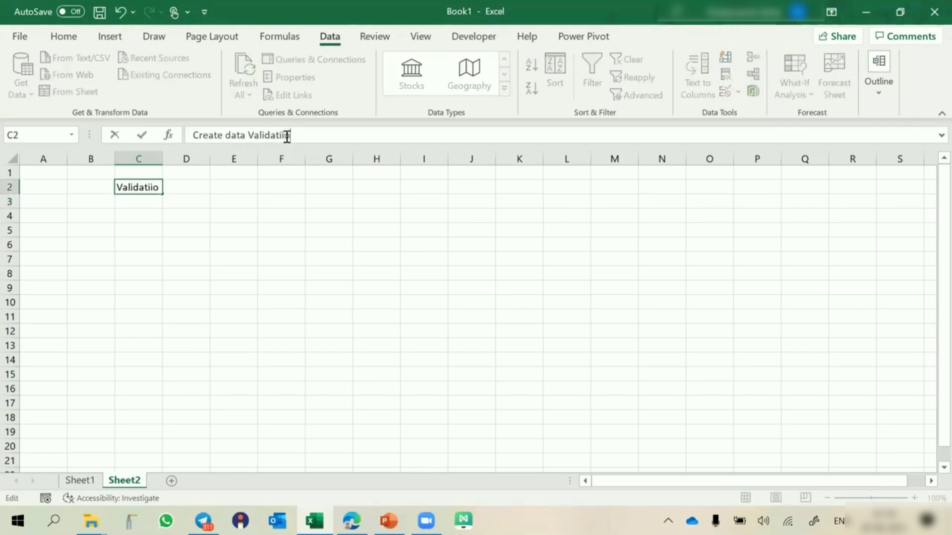
key("BackSpace")
key("BackSpace")
key("BackSpace")
type("ion")
left_click(231, 135)
key("BackSpace")
type("D")
key("Return")
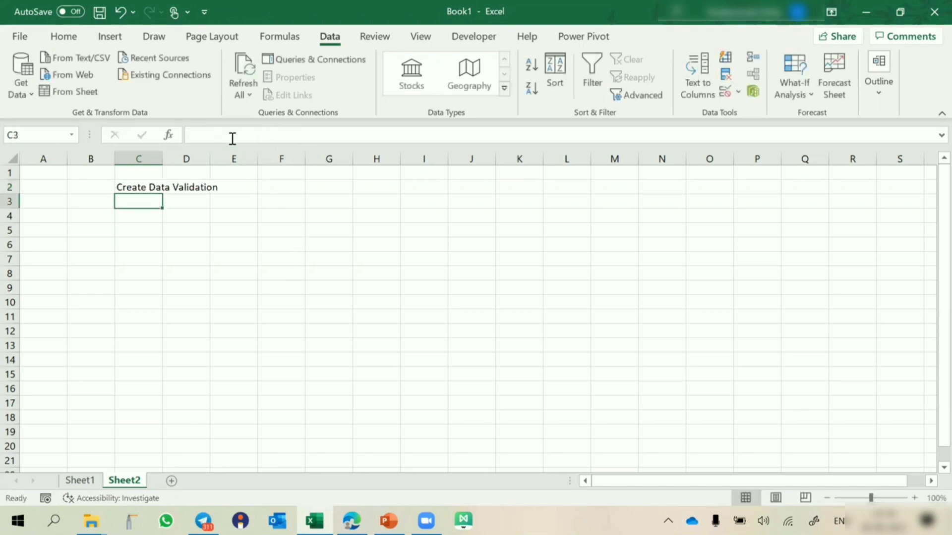
Step: Enter "Edit Data Validation" in cell C3, with a capital D in "Data"
type("Edit data")
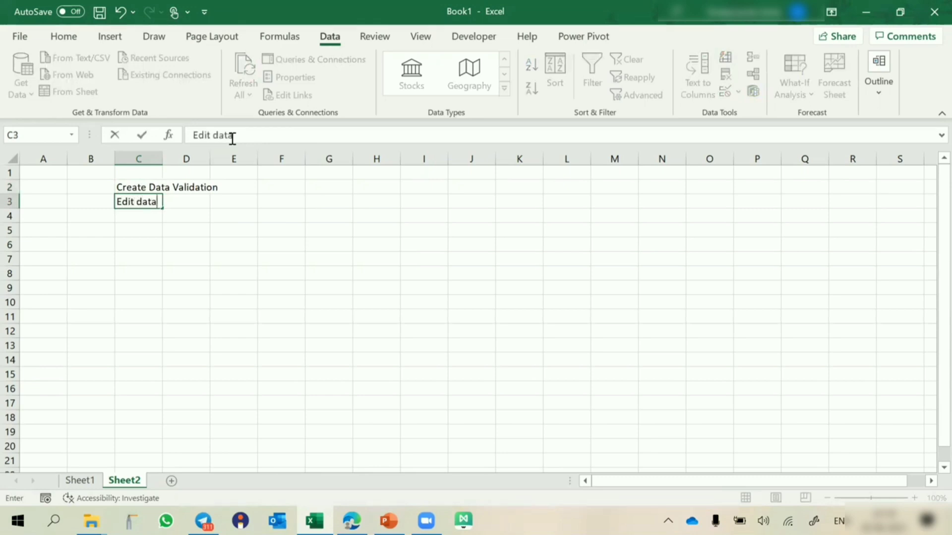
type(" Validation")
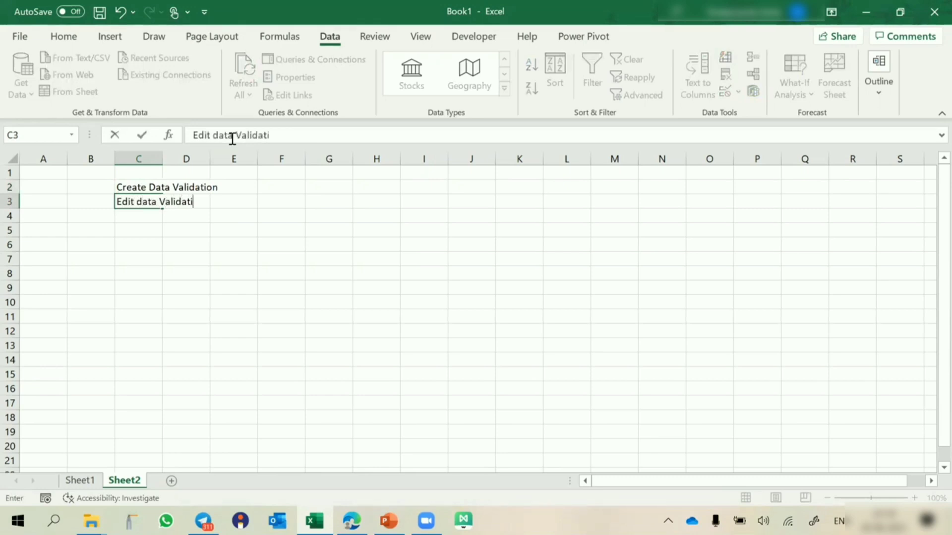
left_click(142, 214)
left_click(141, 204)
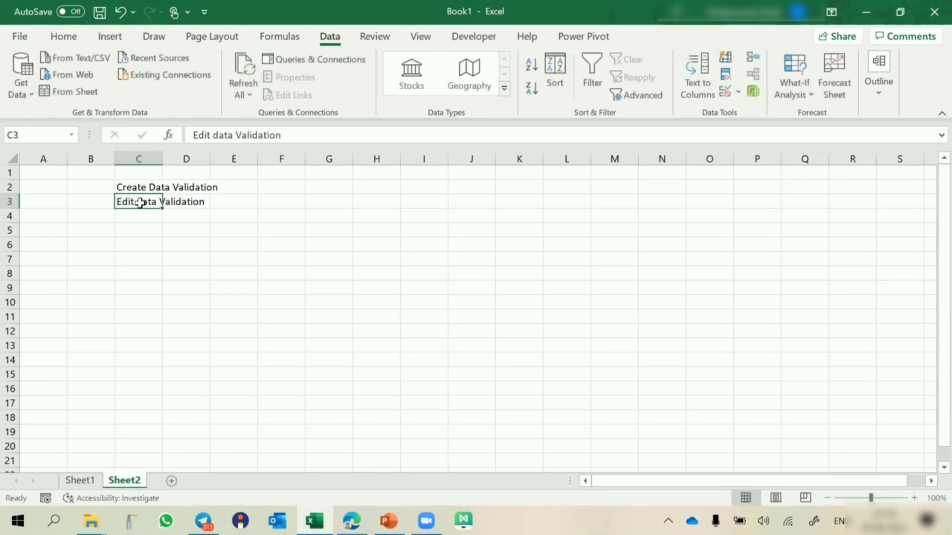
double_click(140, 203)
key("BackSpace")
type("D")
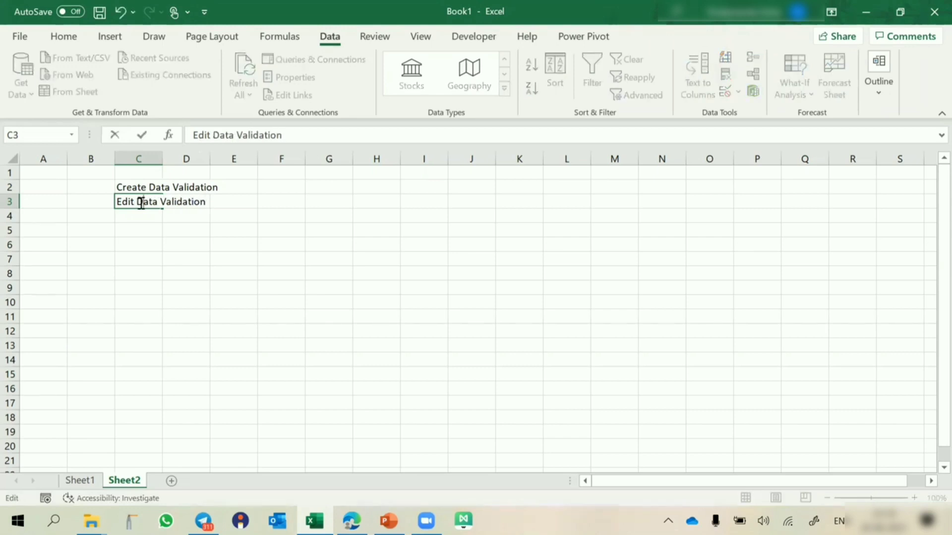
key("Return")
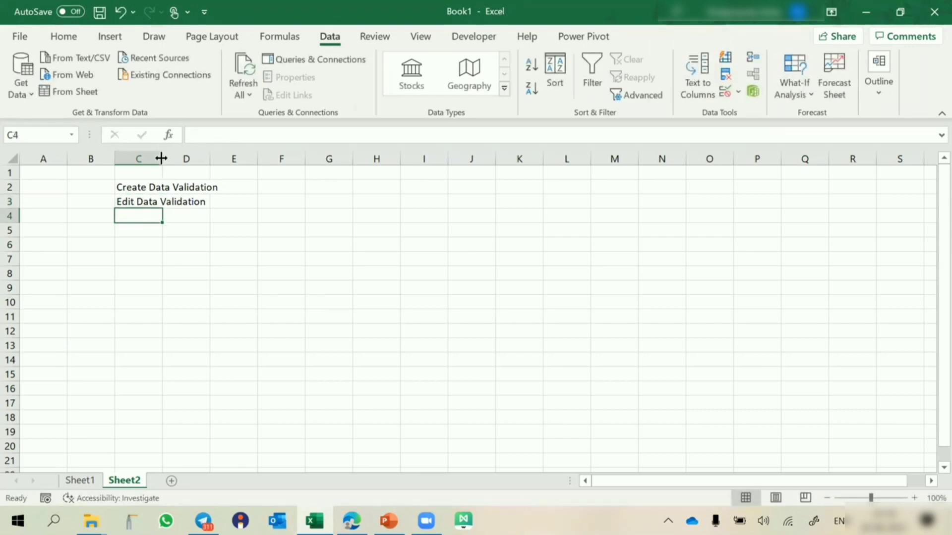
Step: Enter "Apply Data Validation - Multiple Place" in cell C4 and widen column C to fit the text
left_click_drag(162, 159, 244, 172)
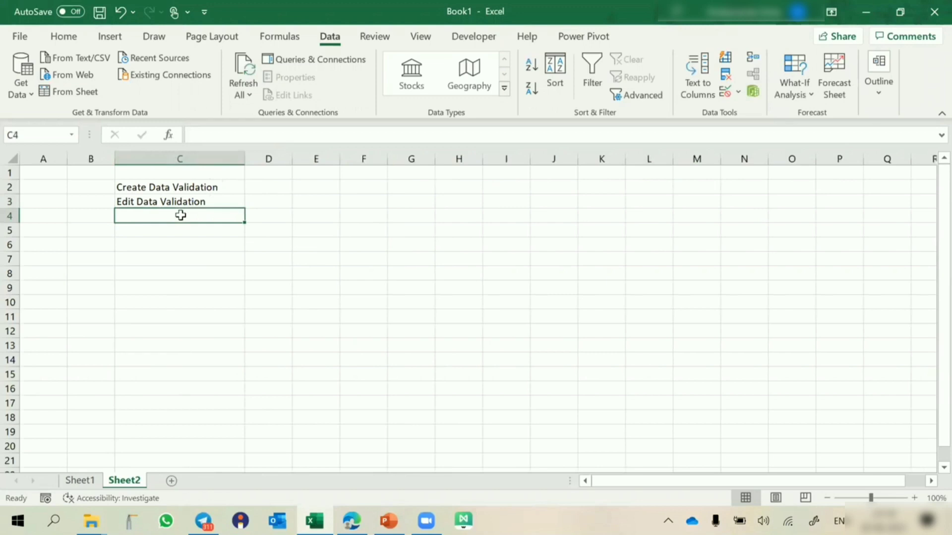
type("Ap")
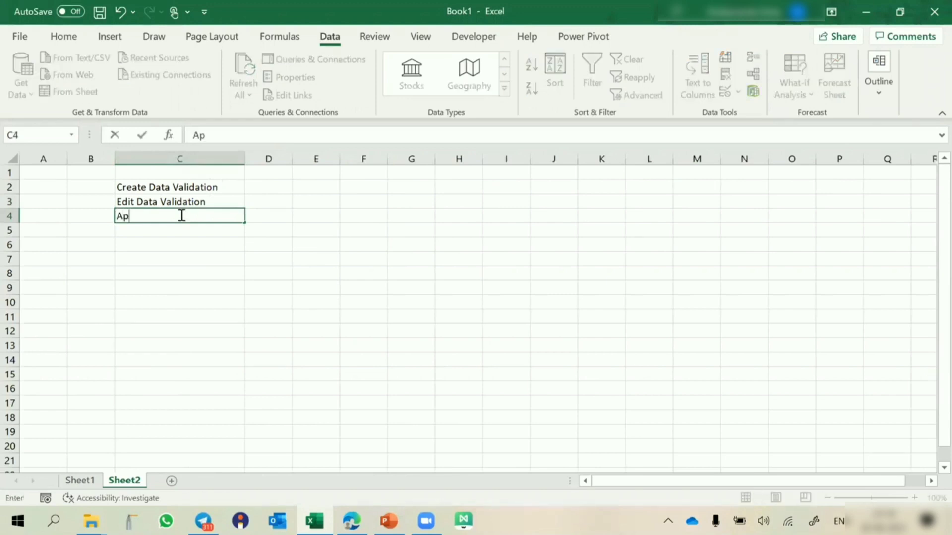
type("ply Data")
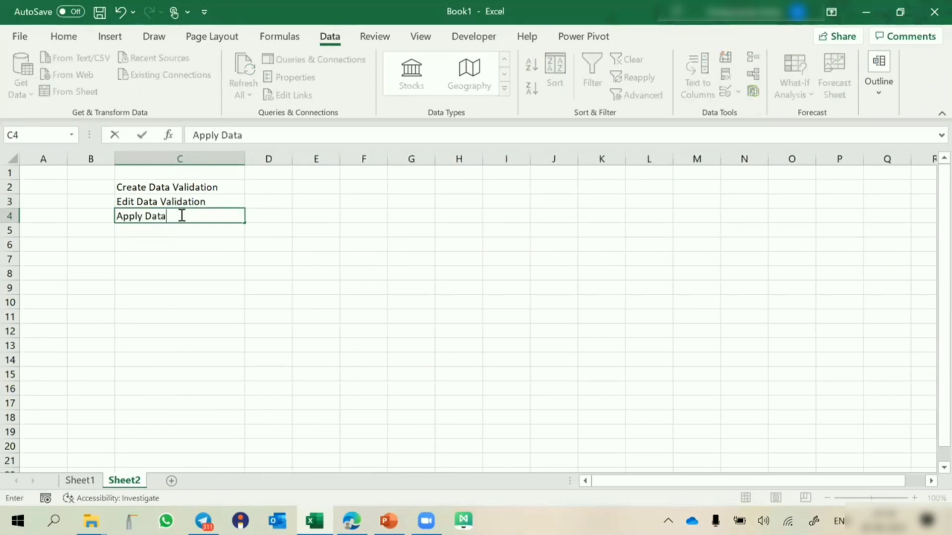
type(" Validati")
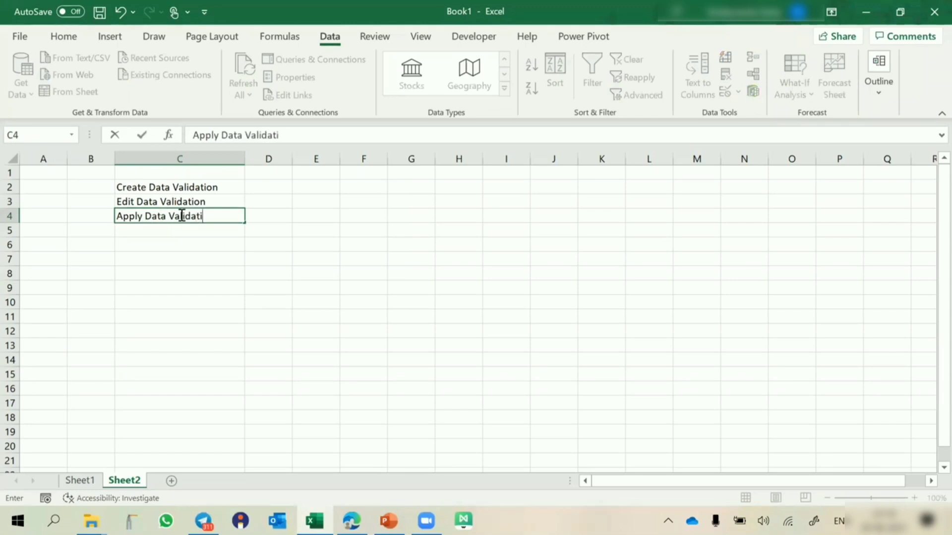
type("on - Multiple Place")
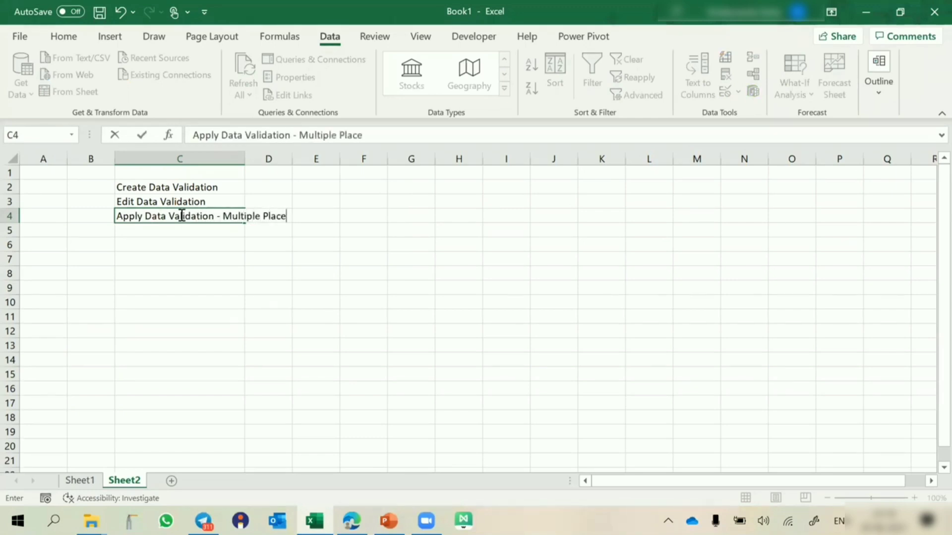
key("Return")
left_click_drag(244, 157, 327, 159)
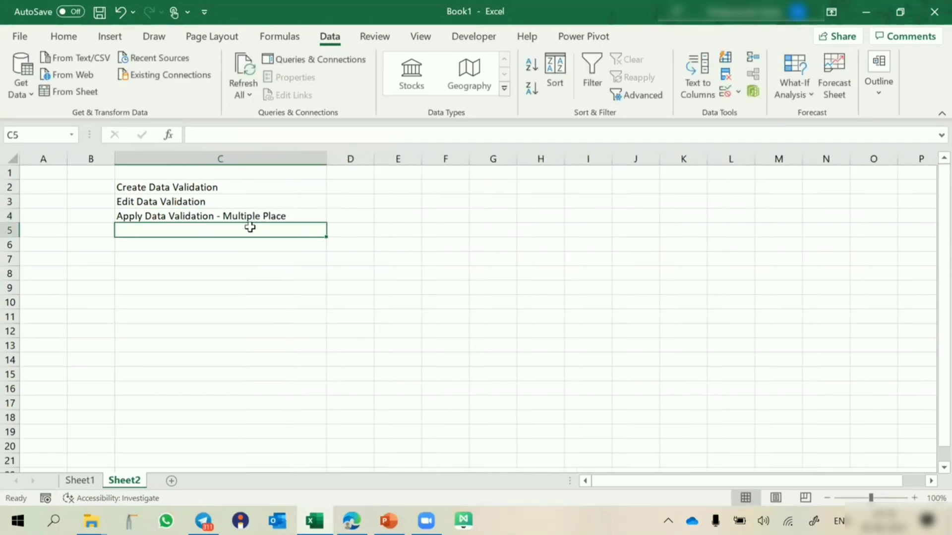
Step: Enter "Customize Error Alert" in cell C5
type("Customize ")
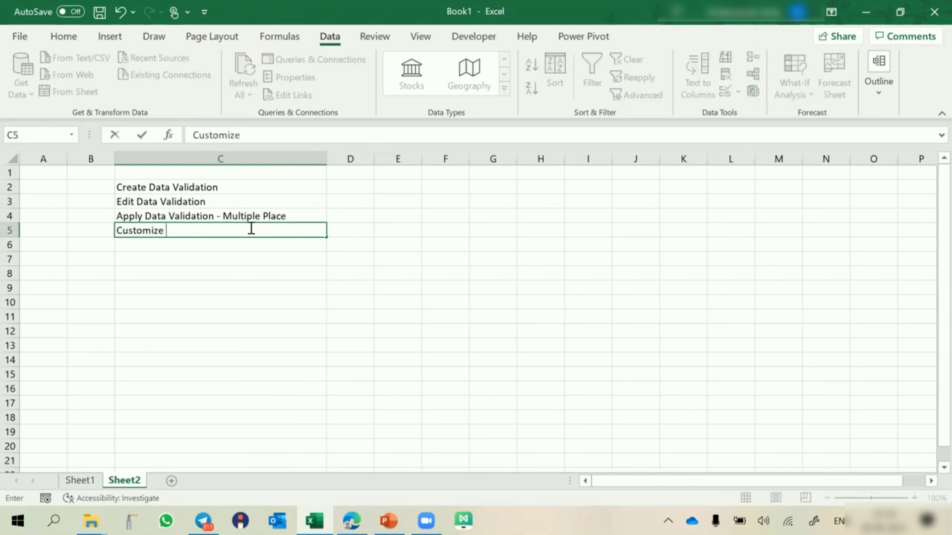
type("Error All")
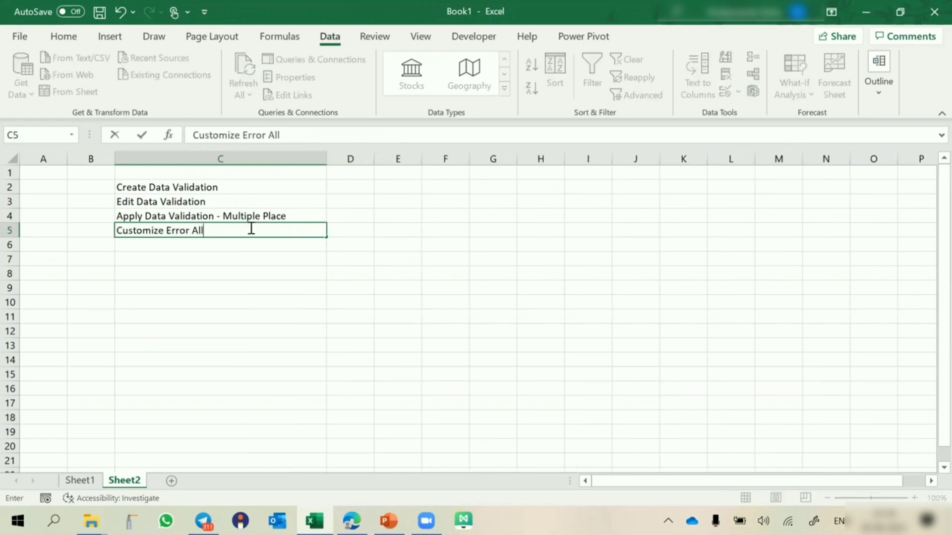
key("BackSpace")
type("ert")
type("&")
key("BackSpace")
key("Return")
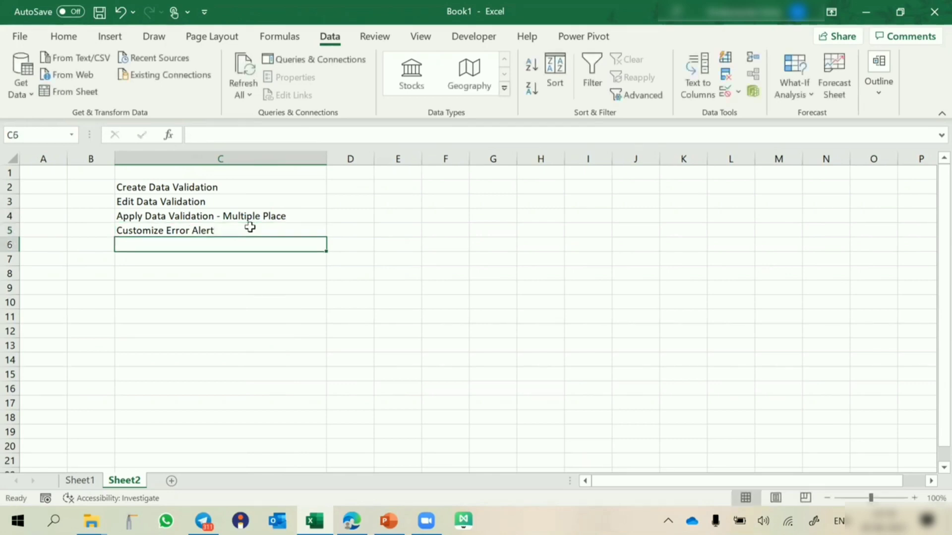
Step: Enter "Circle Invalid Data" in cell C6 of the topic list
type("Apply")
key("Escape")
type("Circ")
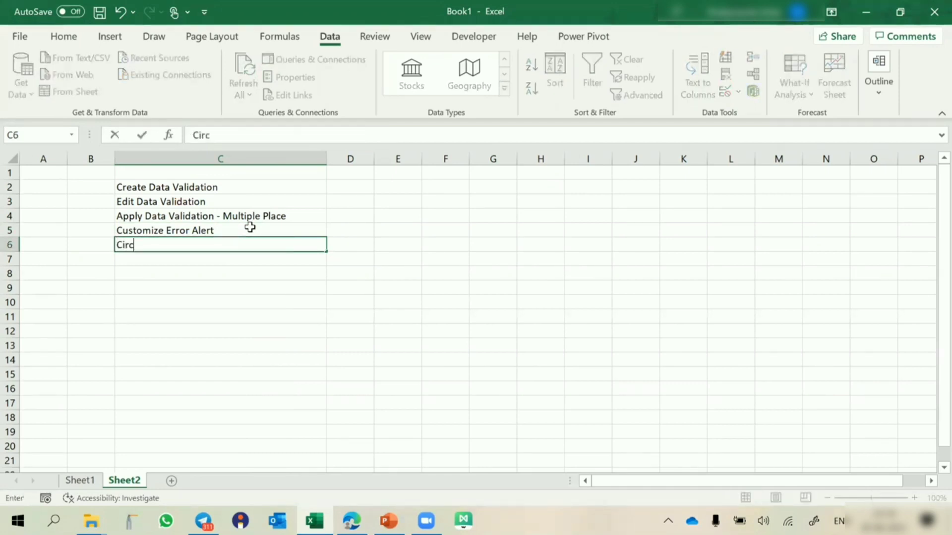
type("le Invalid")
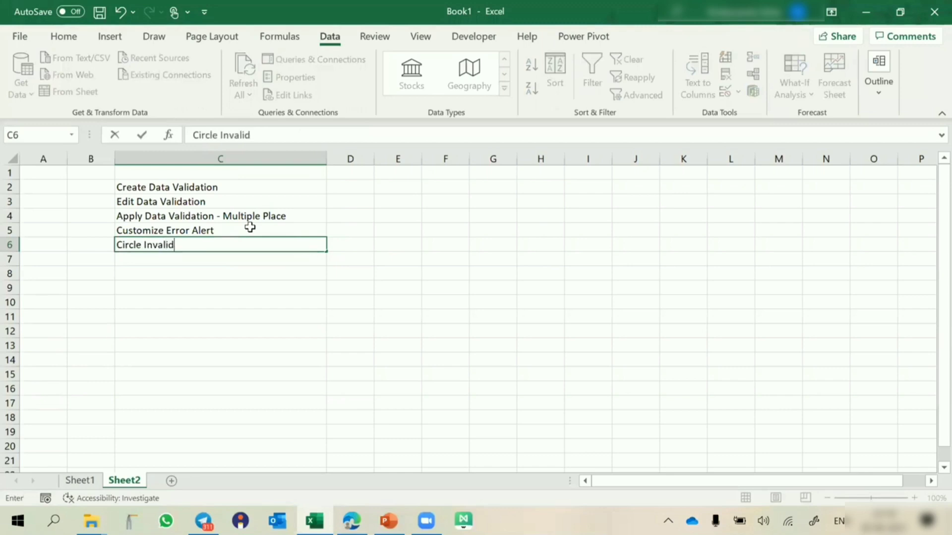
type(" Data")
key("Return")
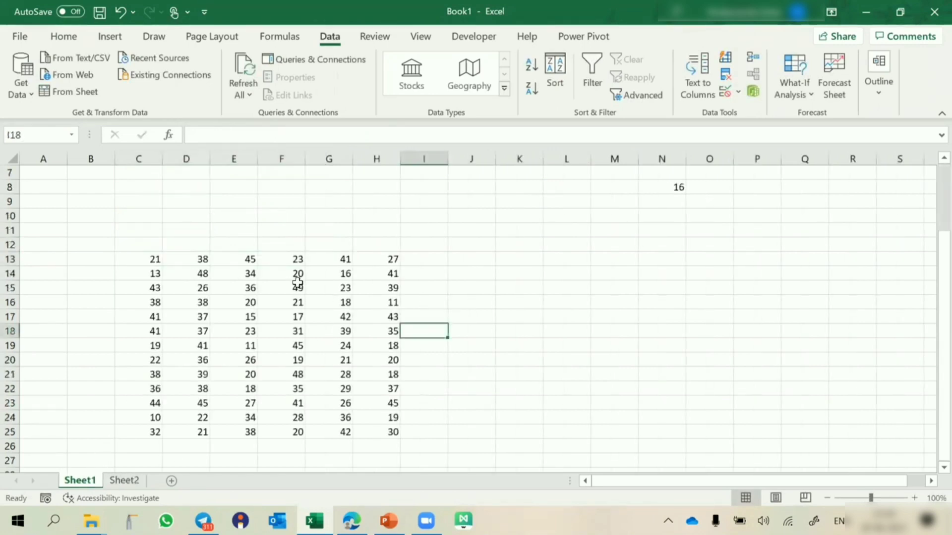
Step: Review the data validation rule of the yellow cell D4 on Sheet1, preview which cells share its settings, and cancel without changes
scroll(297, 282, "up", 2)
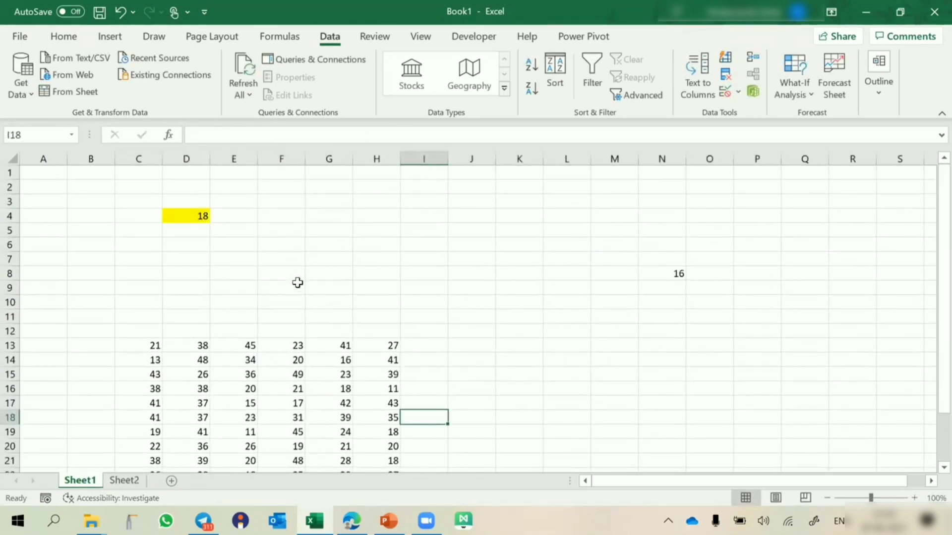
left_click(180, 216)
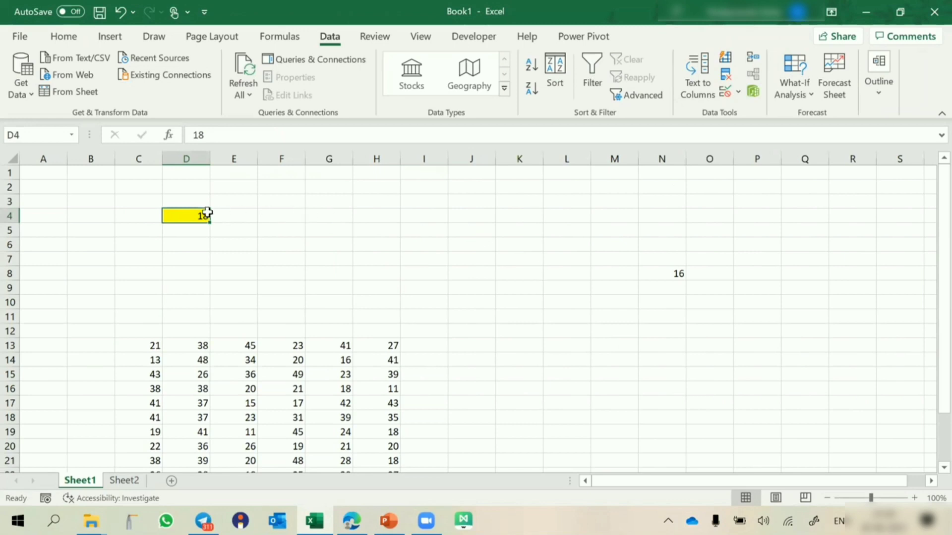
left_click(12, 158)
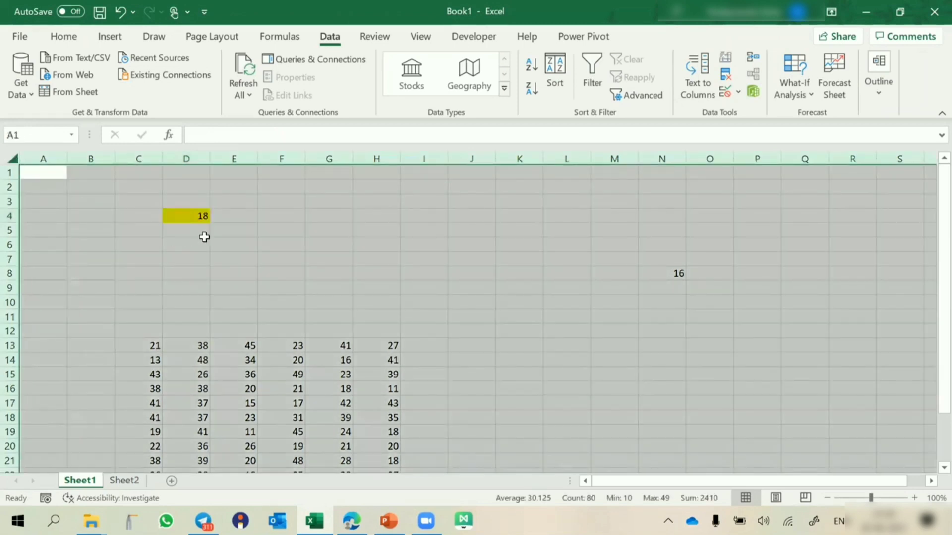
double_click(202, 217)
left_click(226, 257)
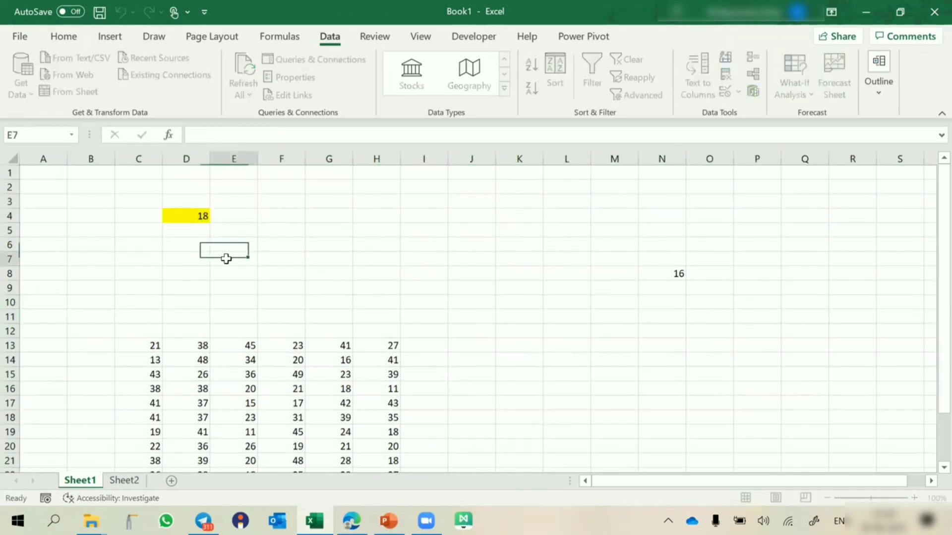
left_click(194, 218)
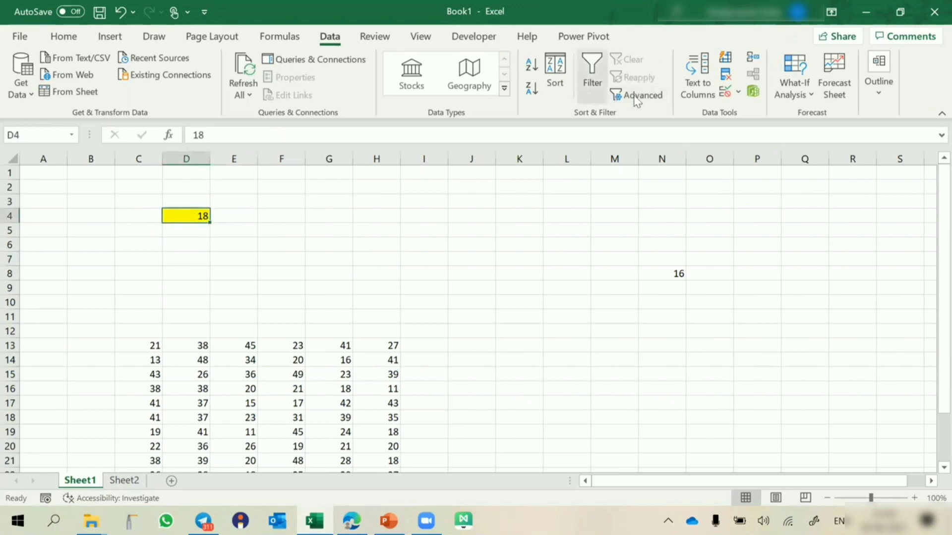
left_click(725, 92)
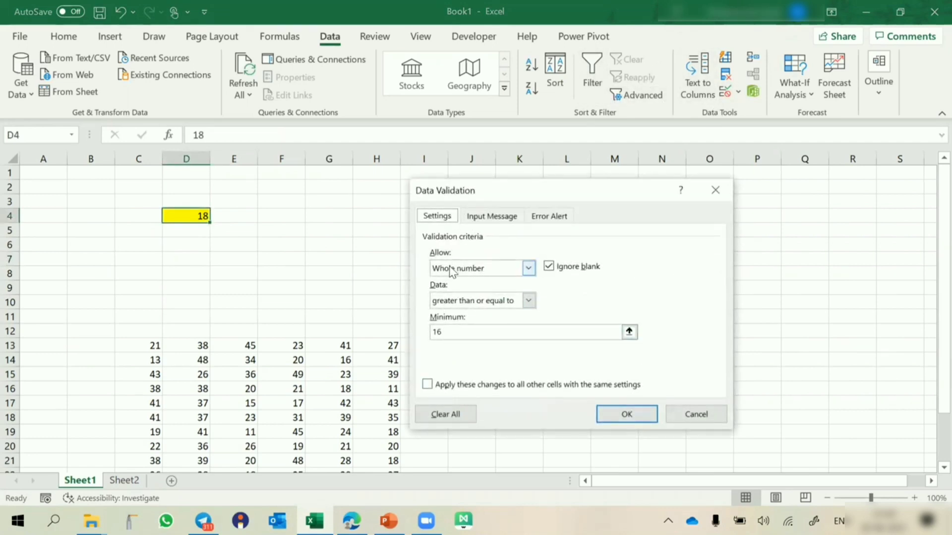
left_click(467, 268)
left_click(522, 384)
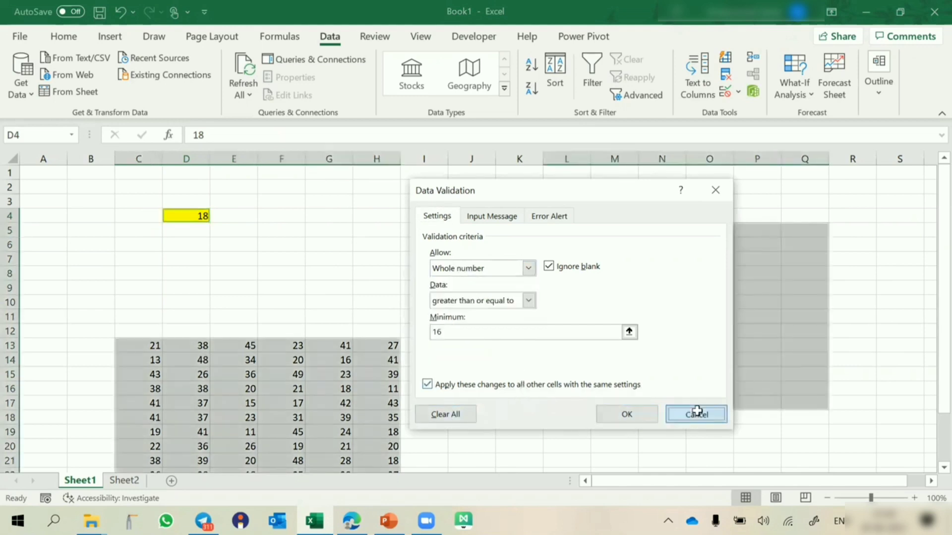
left_click(680, 414)
Step: Reopen D4's validation settings, highlight all other cells with the same settings again, and close the dialog without applying anything
left_click(178, 217)
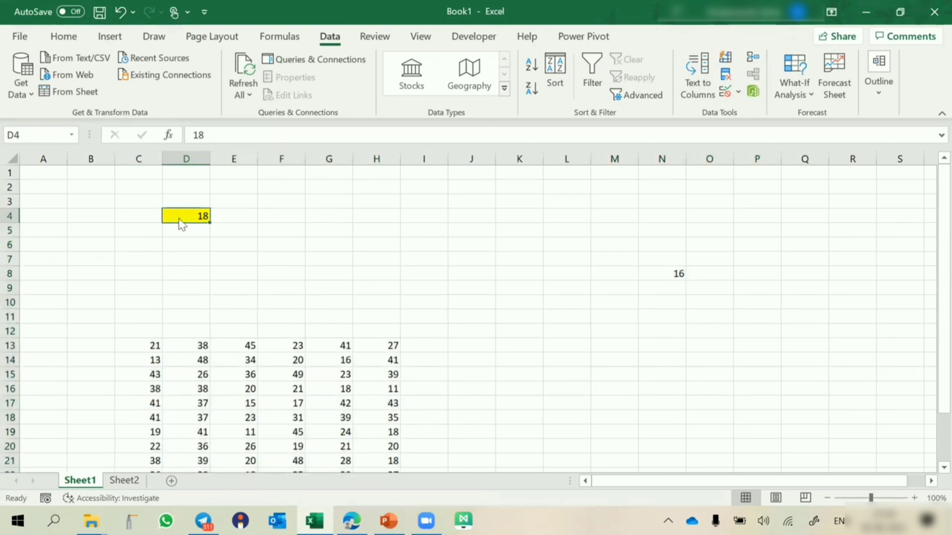
key("alt+a")
key("v")
key("v")
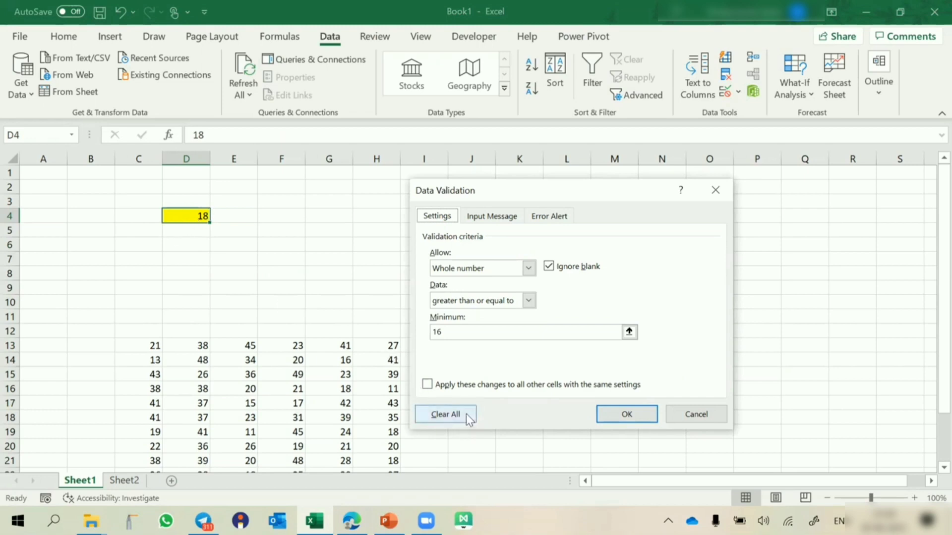
left_click(427, 385)
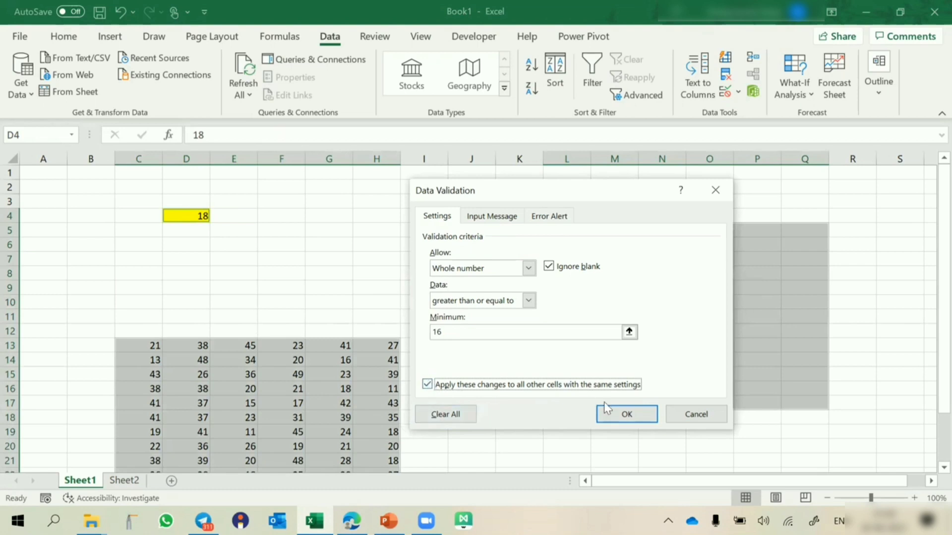
left_click(694, 415)
Step: Select all of Sheet1, view its data validation settings with the rule extended to cells without validation, and cancel
left_click(12, 160)
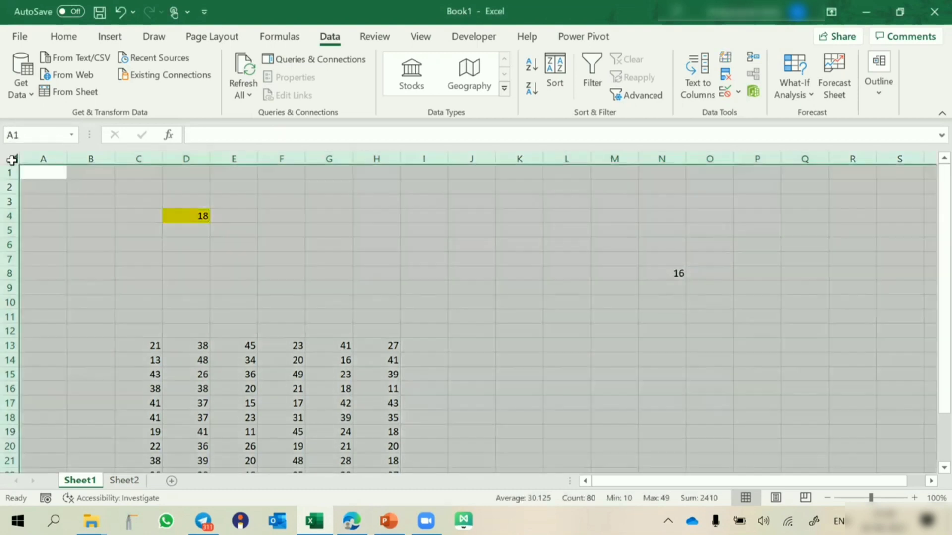
left_click(725, 92)
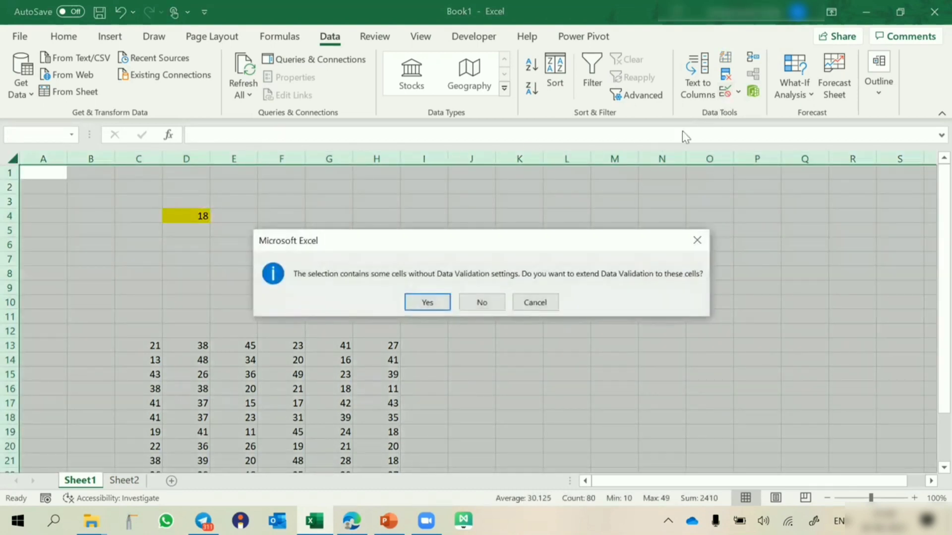
left_click(427, 302)
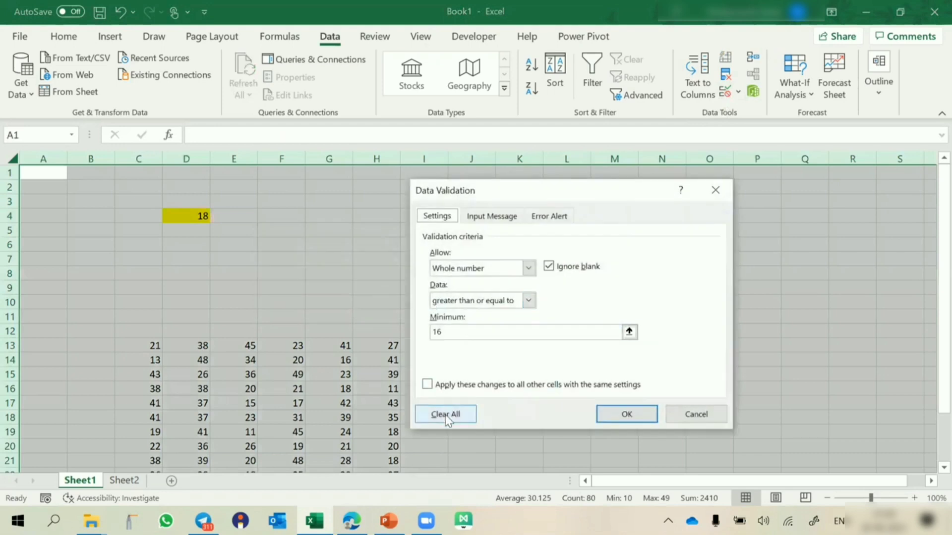
left_click(697, 415)
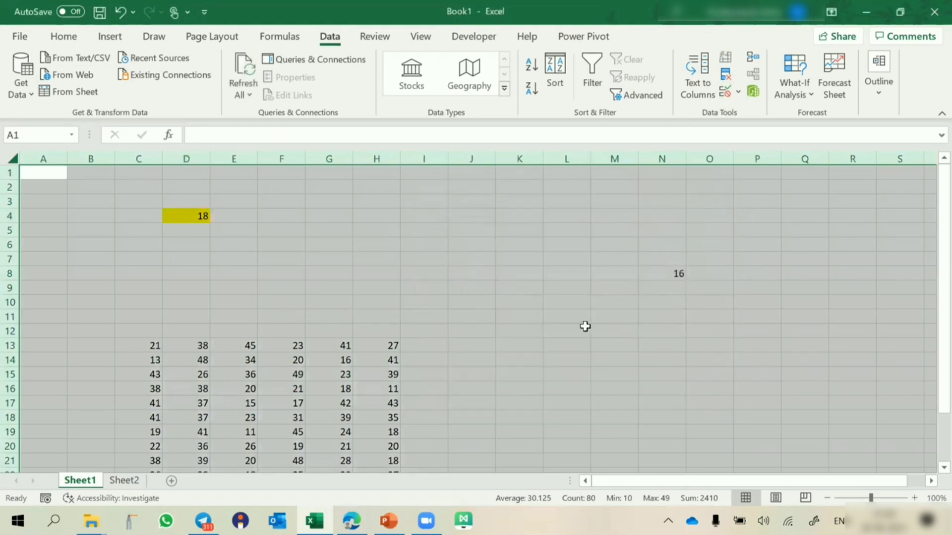
left_click(582, 326)
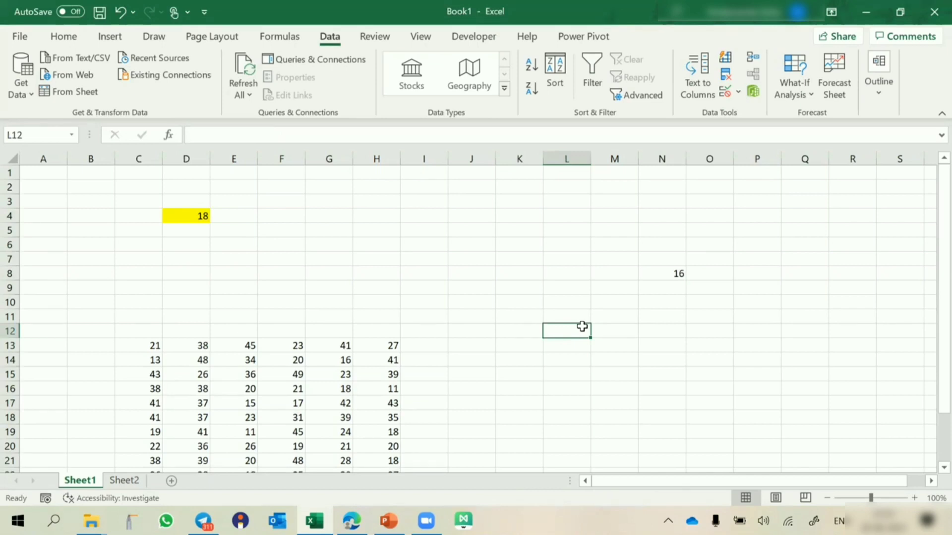
Step: On Sheet2, widen column F and fill cell F4 with yellow
left_click(137, 483)
left_click(449, 212)
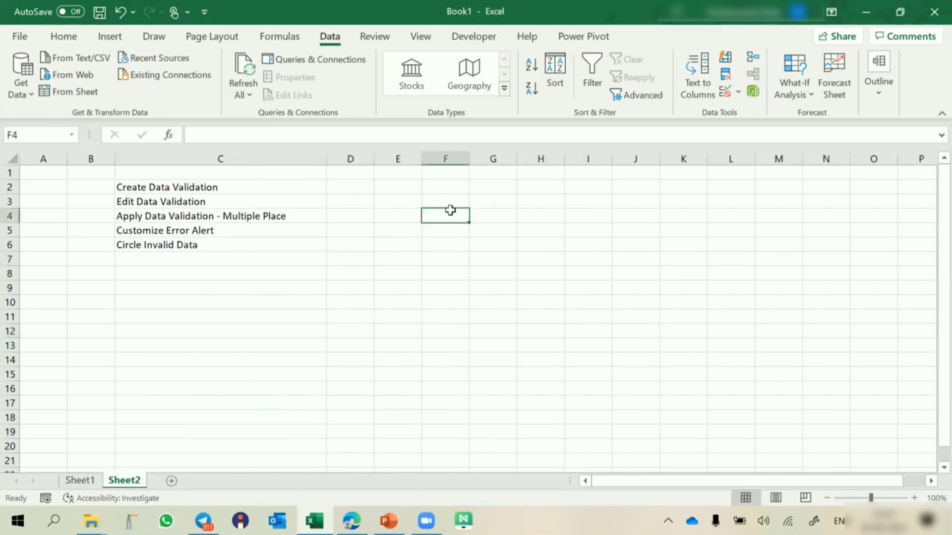
left_click_drag(469, 158, 526, 158)
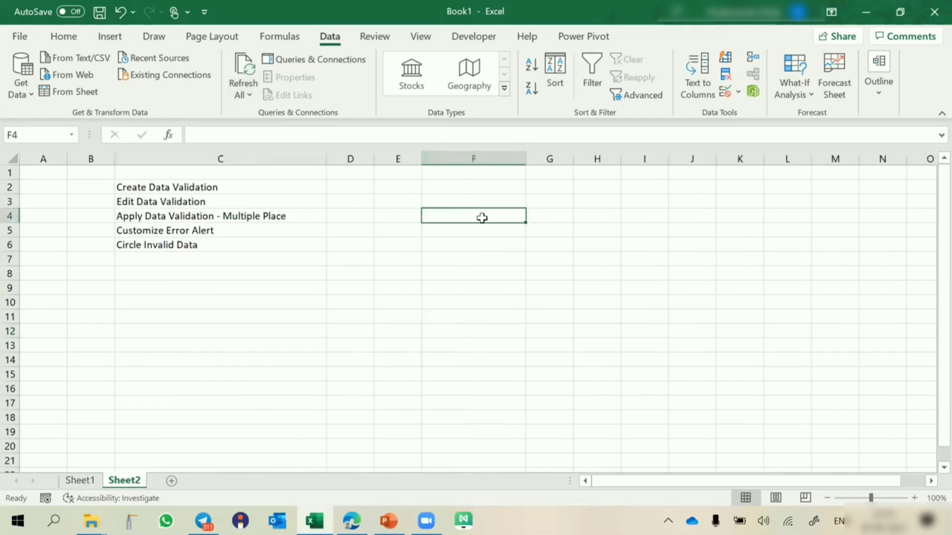
left_click(63, 37)
left_click(180, 90)
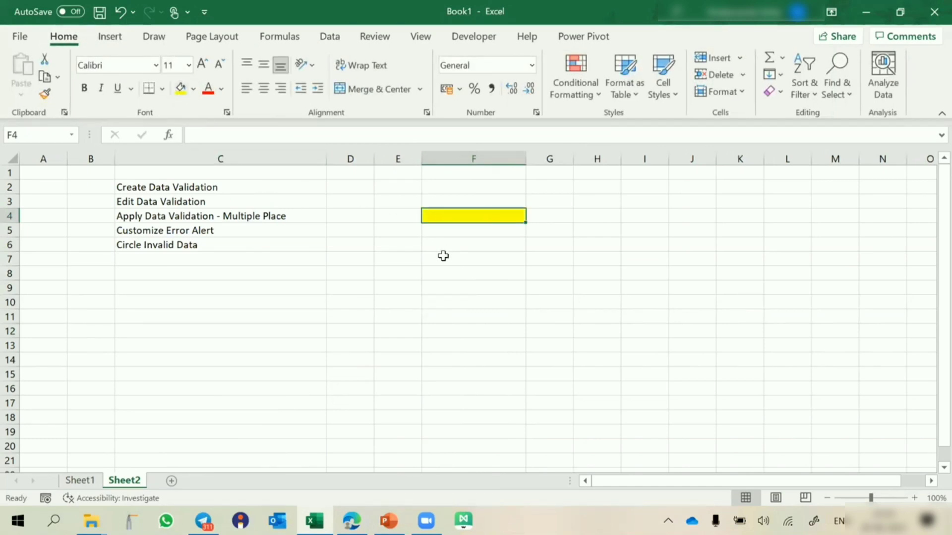
Step: Enter the note "4 Chars" in cell F7
left_click(443, 256)
type("4 Chars")
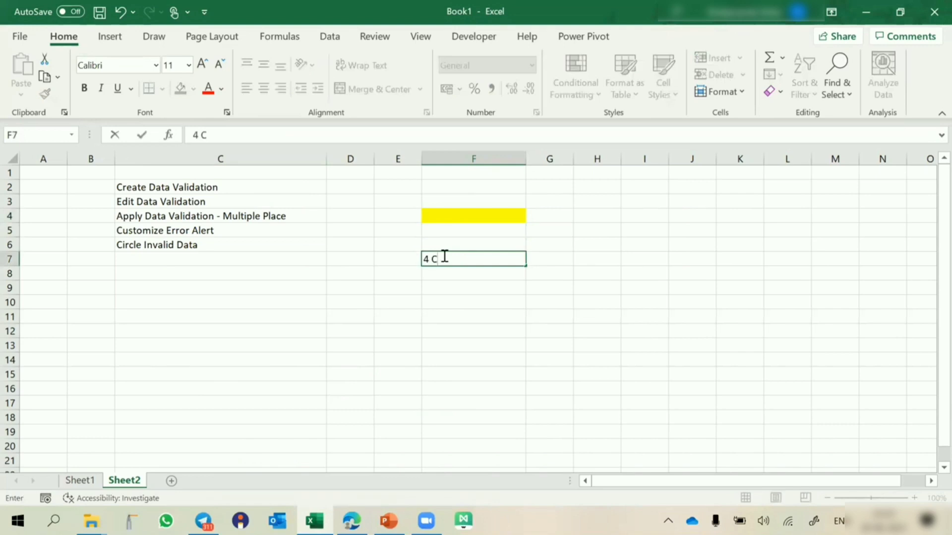
key("Return")
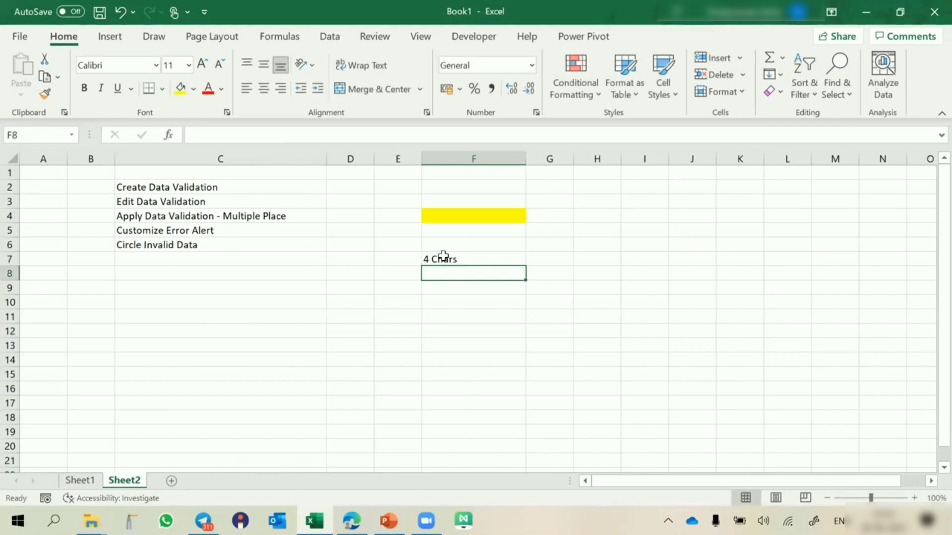
Step: Start a data validation rule for the yellow cell F4 that allows Text length
left_click(470, 214)
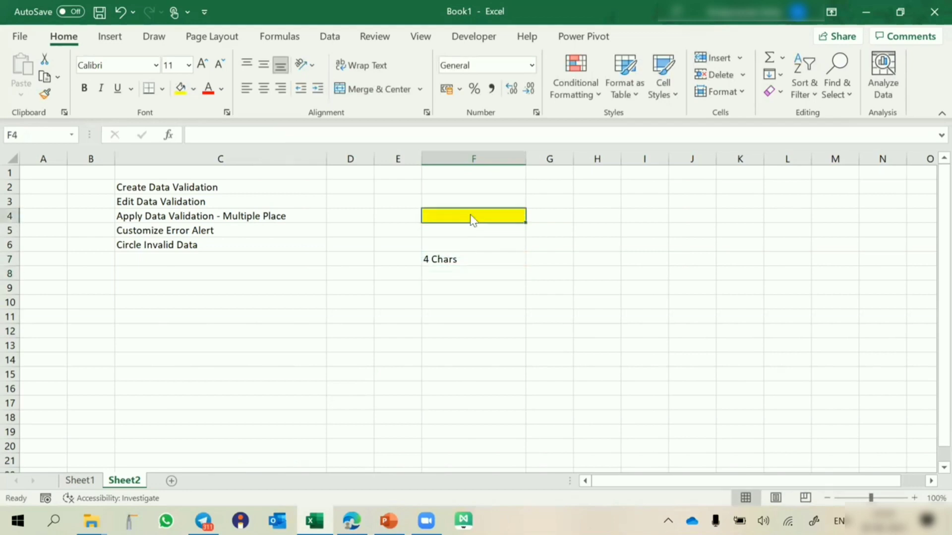
key("alt+a")
key("v")
key("v")
left_click(449, 268)
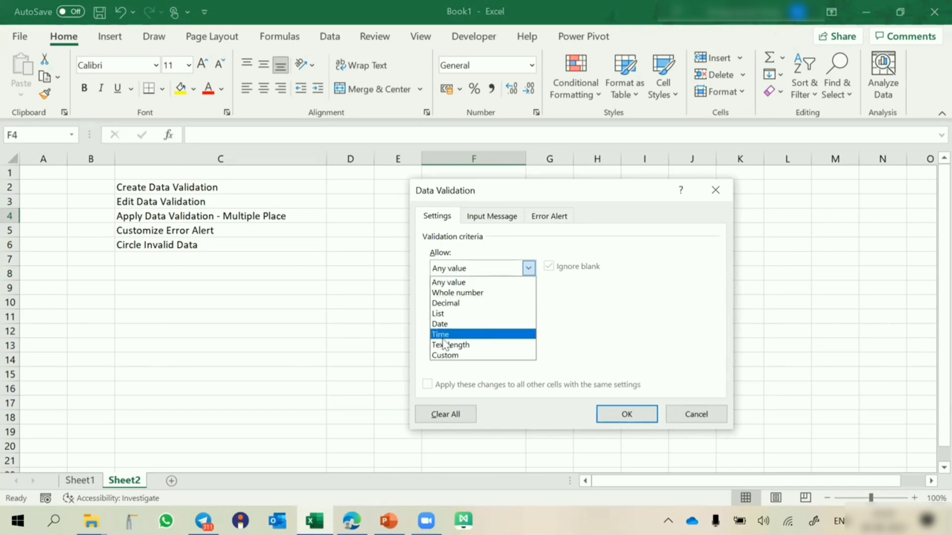
left_click(444, 355)
left_click(530, 269)
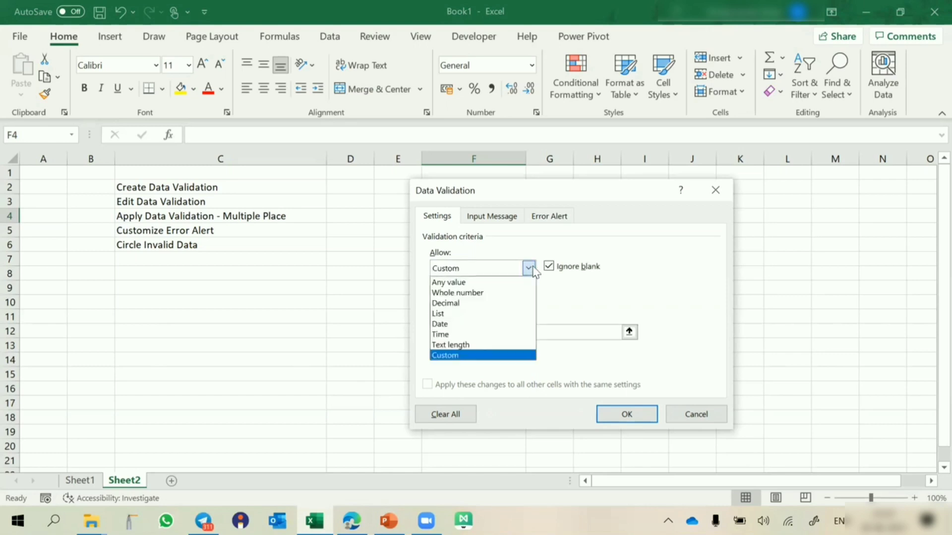
left_click(484, 345)
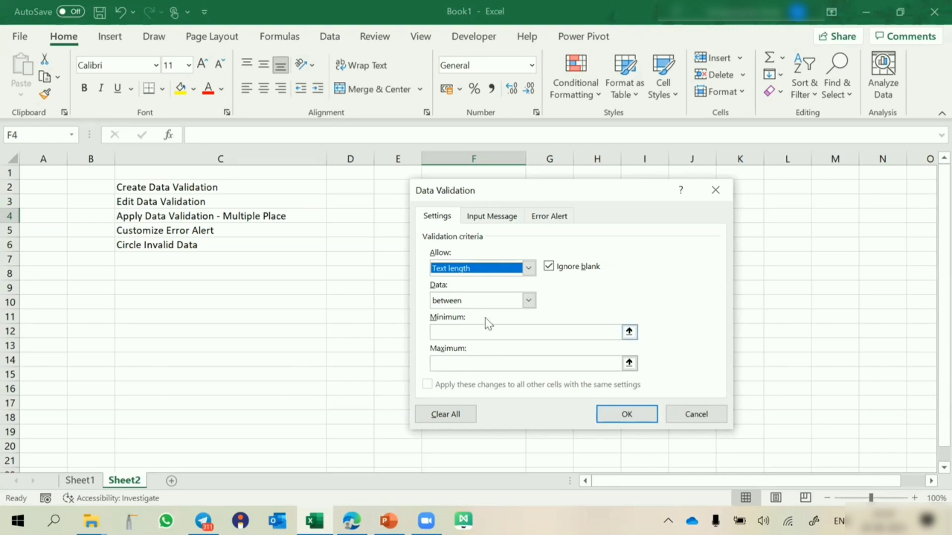
Step: Set the text-length condition to equal to 4 and apply the rule to F4
left_click(476, 298)
left_click(457, 334)
left_click(467, 334)
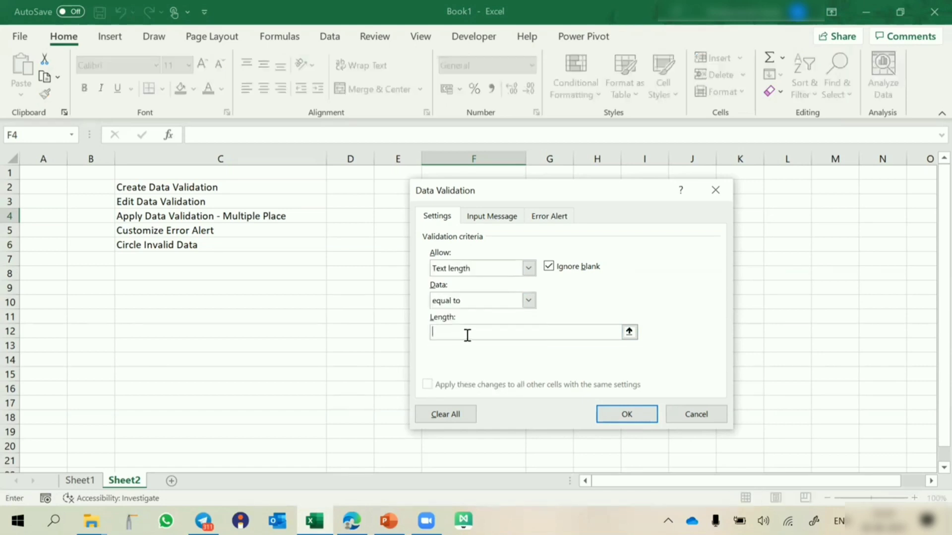
type("4")
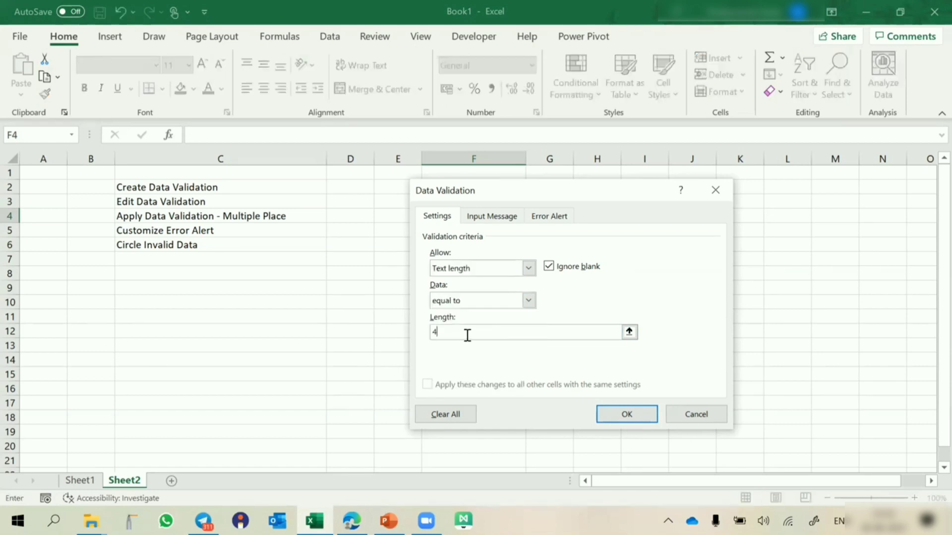
left_click(630, 418)
Step: Test the rule in F4 with the successive four-character entries "abcd", "1234" and "ab12"
type("abc")
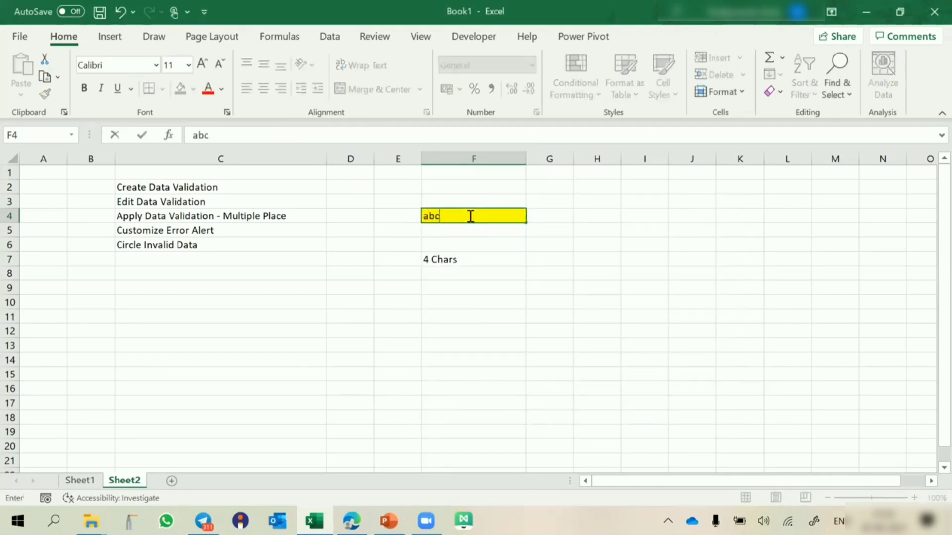
type("d")
key("Return")
left_click(470, 215)
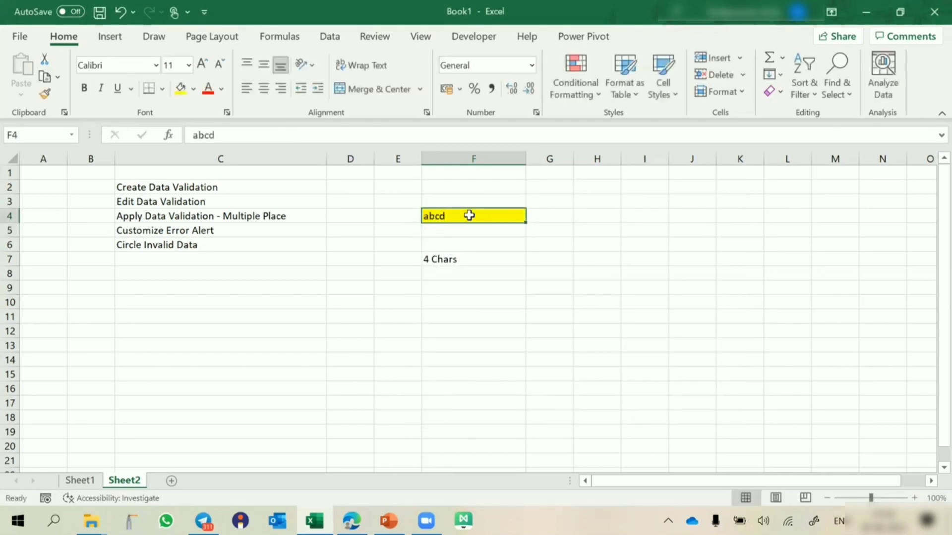
type("1234")
key("Return")
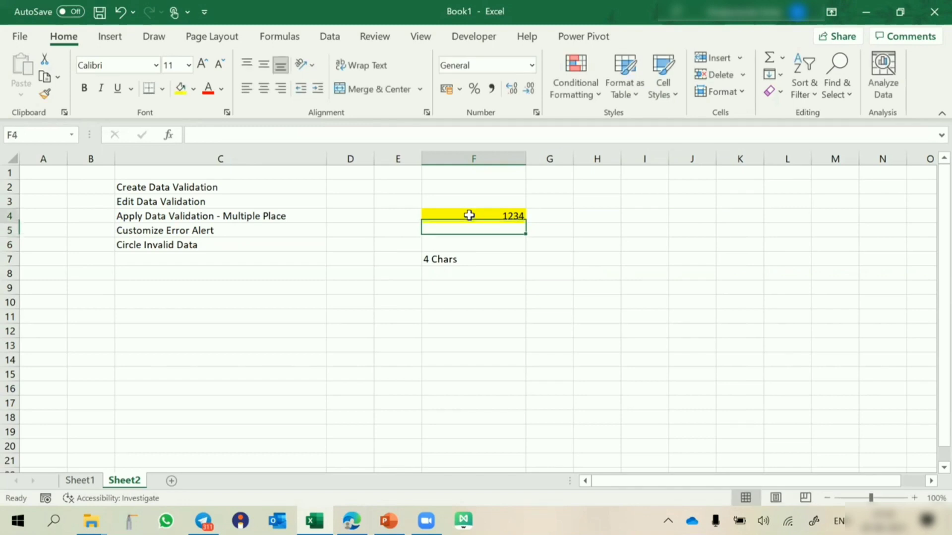
left_click(470, 216)
type("ab12")
key("Return")
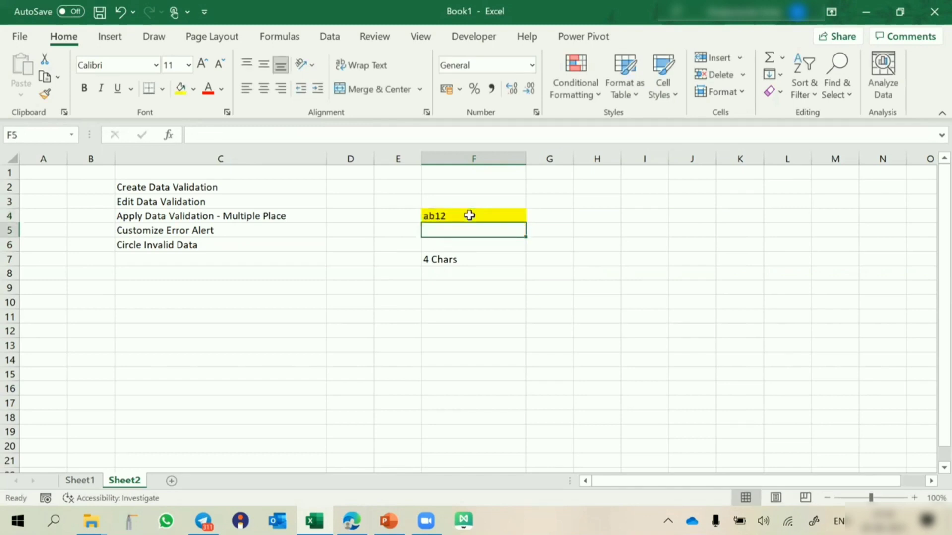
Step: Try to enter the three-character text "abc" in F4
left_click(469, 215)
type("abc")
key("Return")
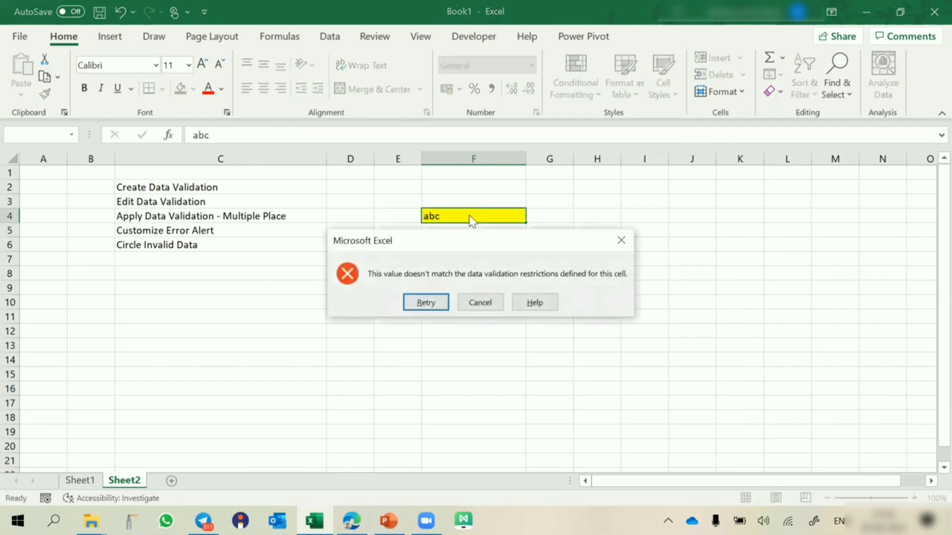
key("Escape")
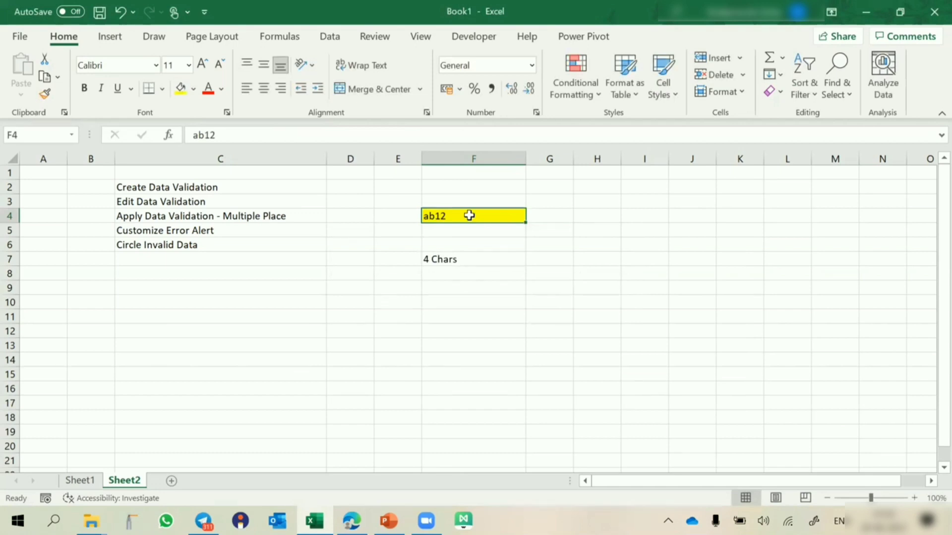
Step: Move the "4 Chars" label from F7 up to F6 and fill cell F9 with yellow
left_click(457, 259)
left_click_drag(464, 247, 461, 241)
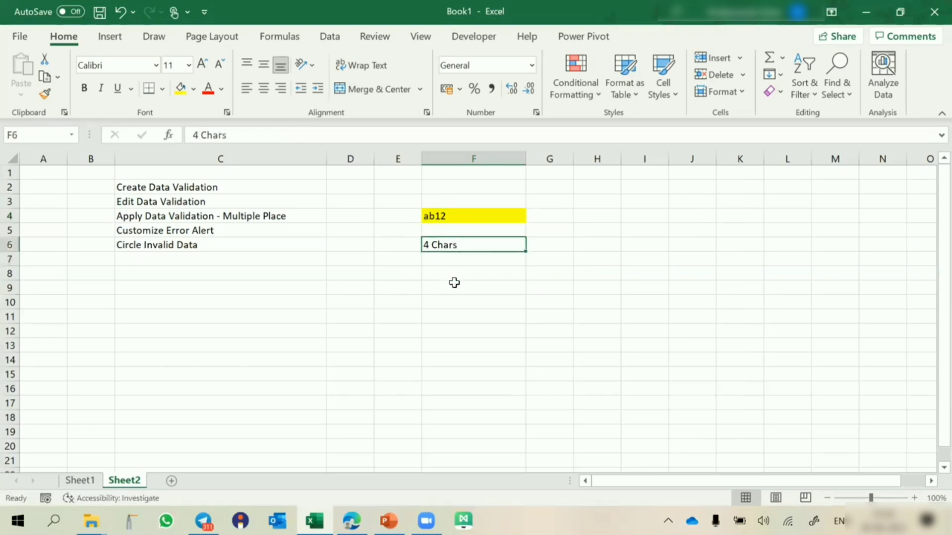
left_click(453, 283)
left_click(181, 90)
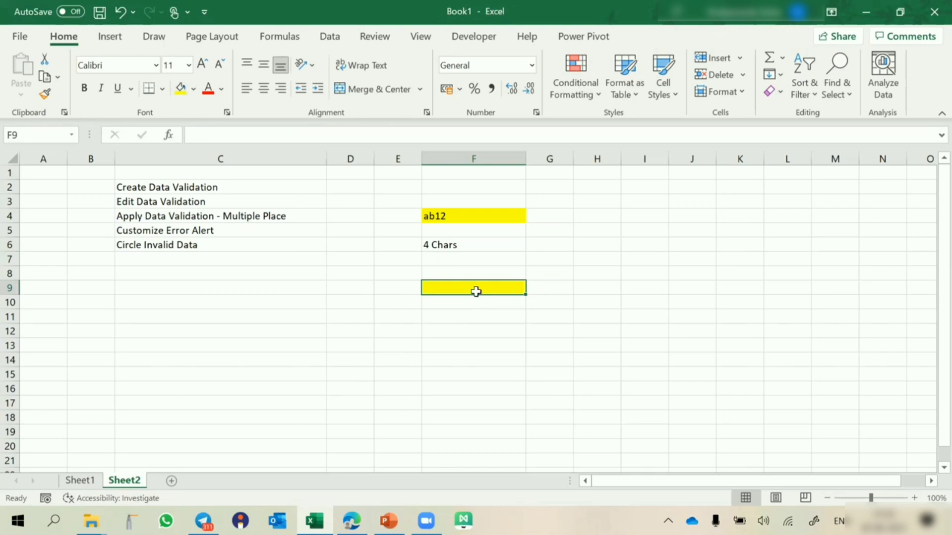
Step: Apply a Custom data validation rule to F9 using the formula =isnumber(F9)
key("alt+d")
key("l")
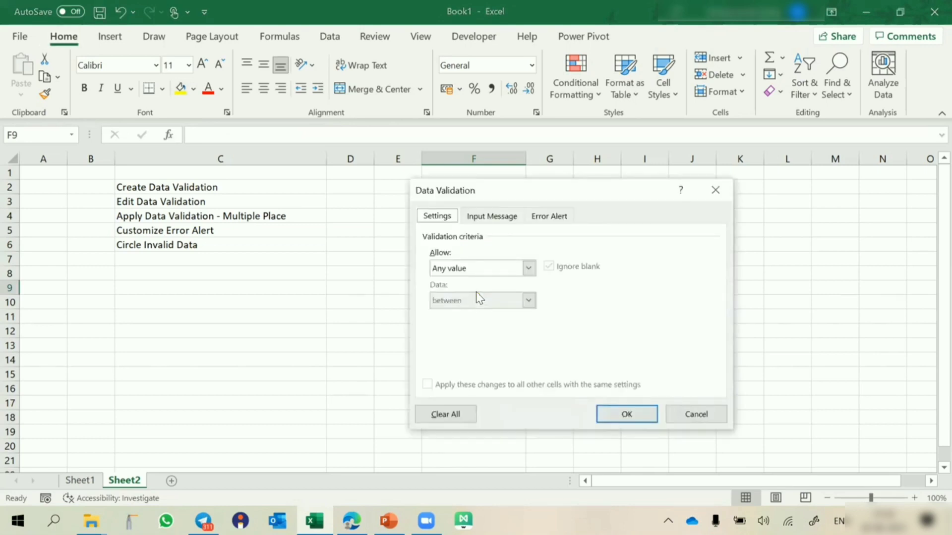
left_click_drag(476, 193, 695, 106)
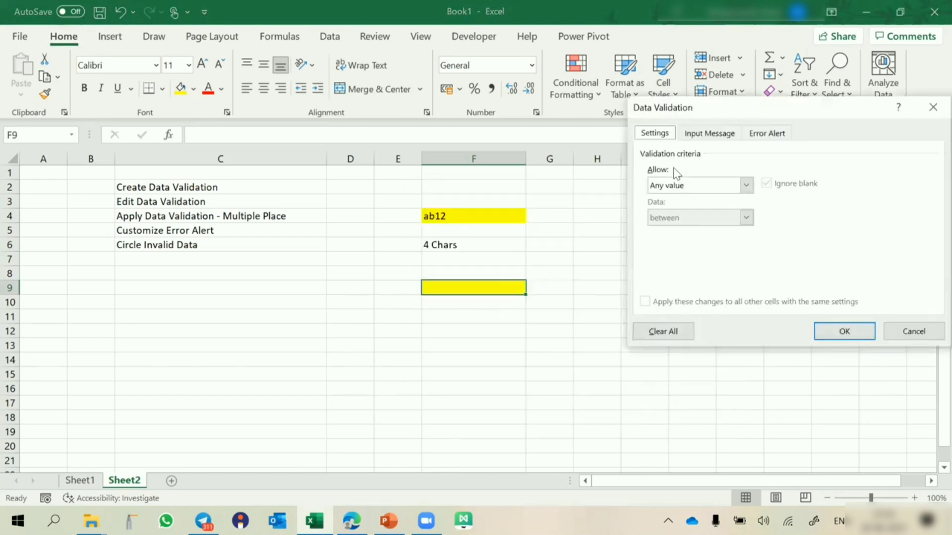
left_click(667, 187)
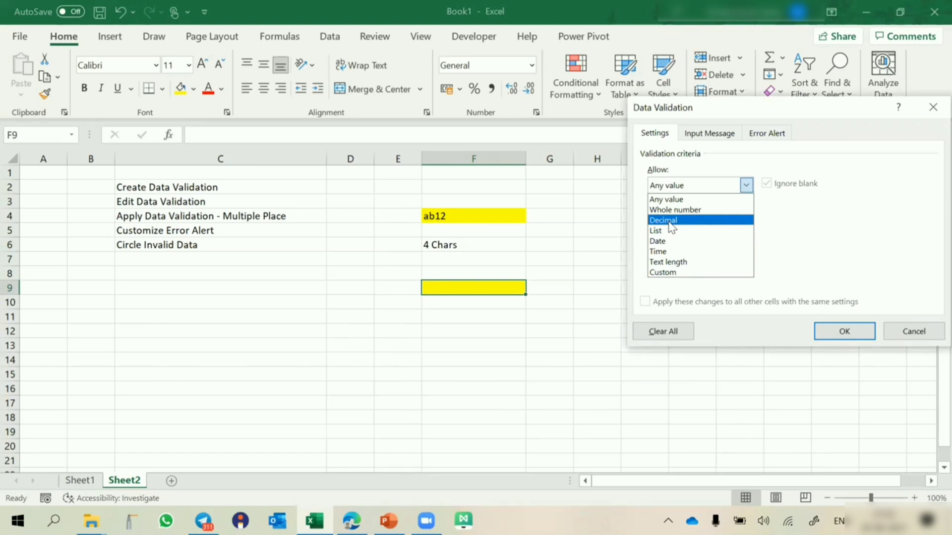
left_click(680, 199)
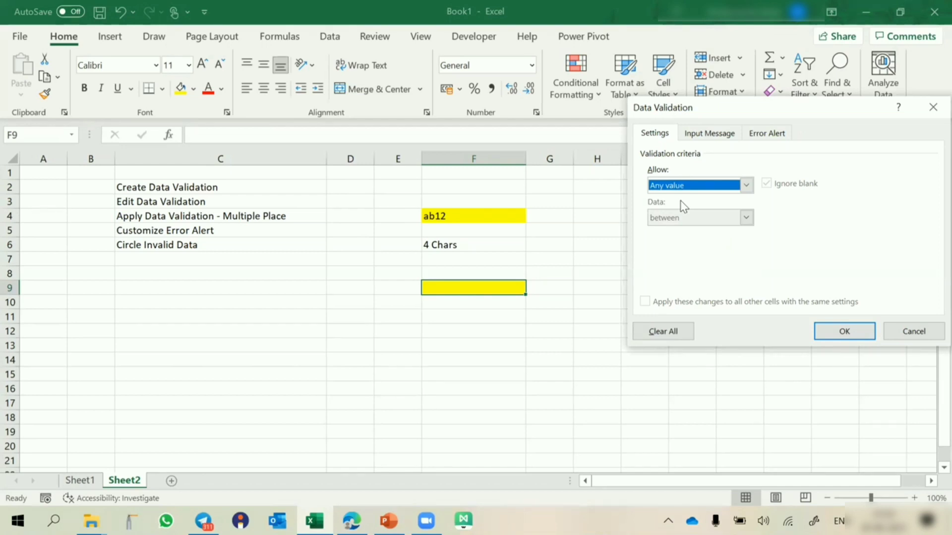
left_click(694, 188)
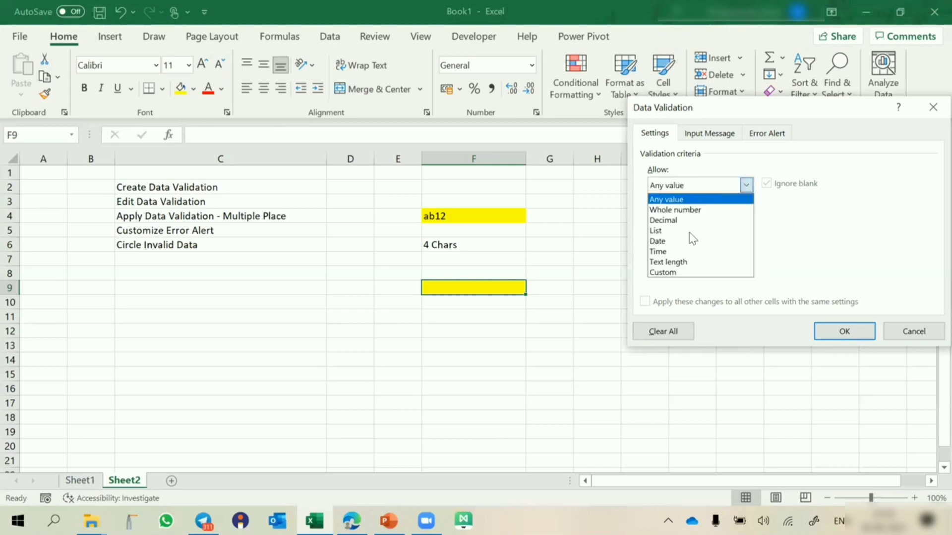
left_click(680, 272)
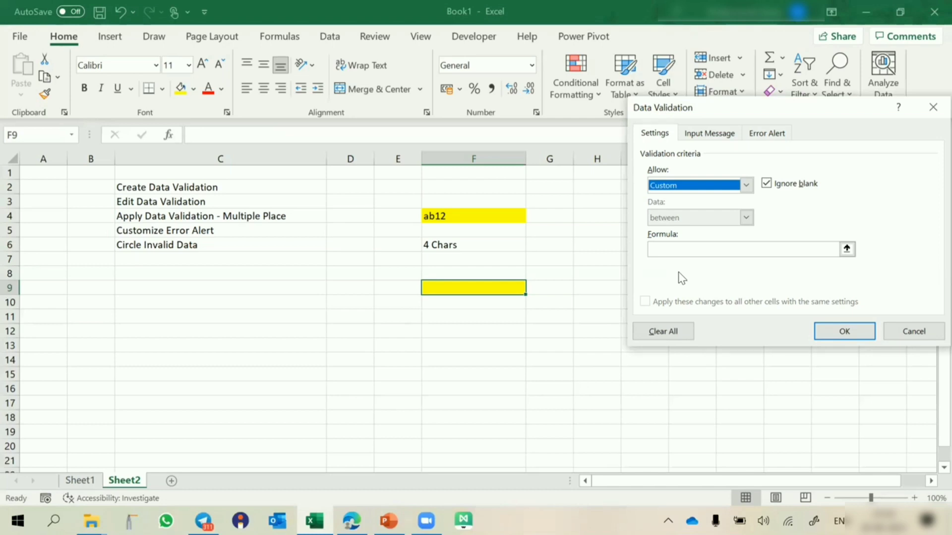
left_click(681, 249)
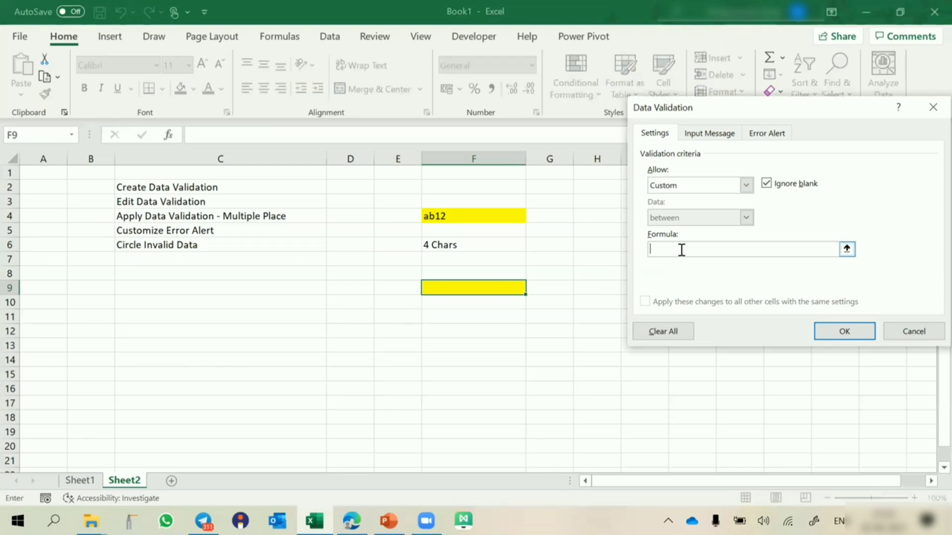
type("=isnumber(F9)")
left_click(839, 329)
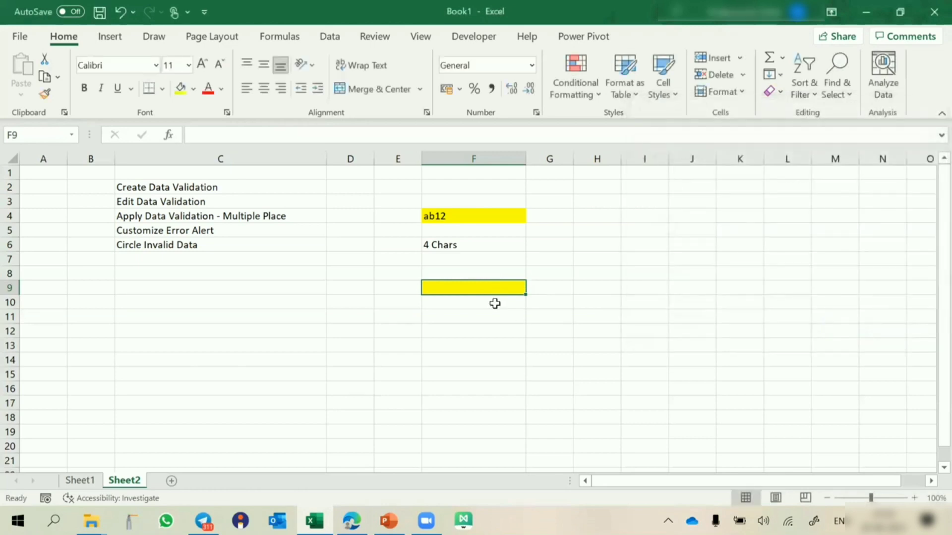
Step: Test the rule in F9 with the successive positive entries 12 and 12.34
type("12")
key("Return")
left_click(471, 287)
type("12.34")
key("Return")
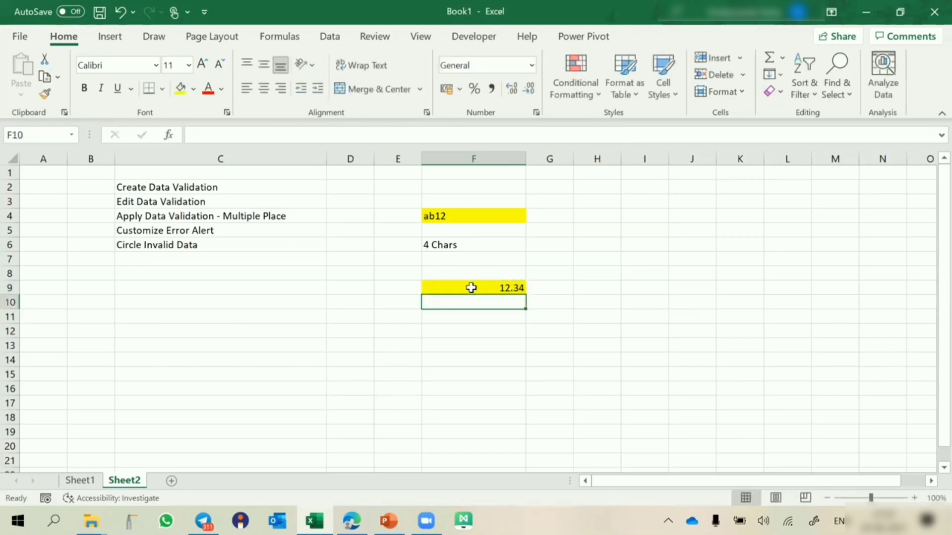
Step: Test the rule in F9 with the successive entries -4, -4.56 and 0
left_click(471, 288)
type("-4")
key("Return")
left_click(471, 288)
type("-4.")
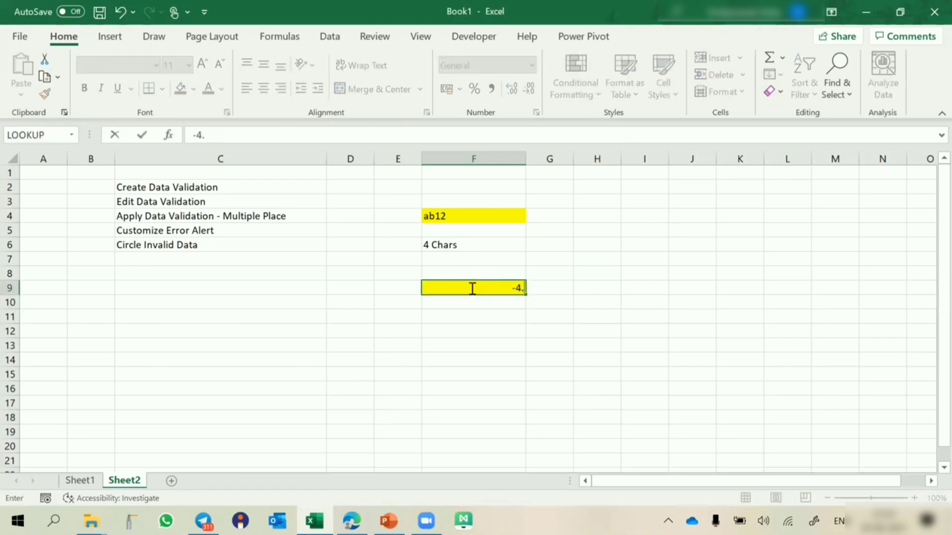
type("56")
key("Return")
left_click(472, 288)
type("0")
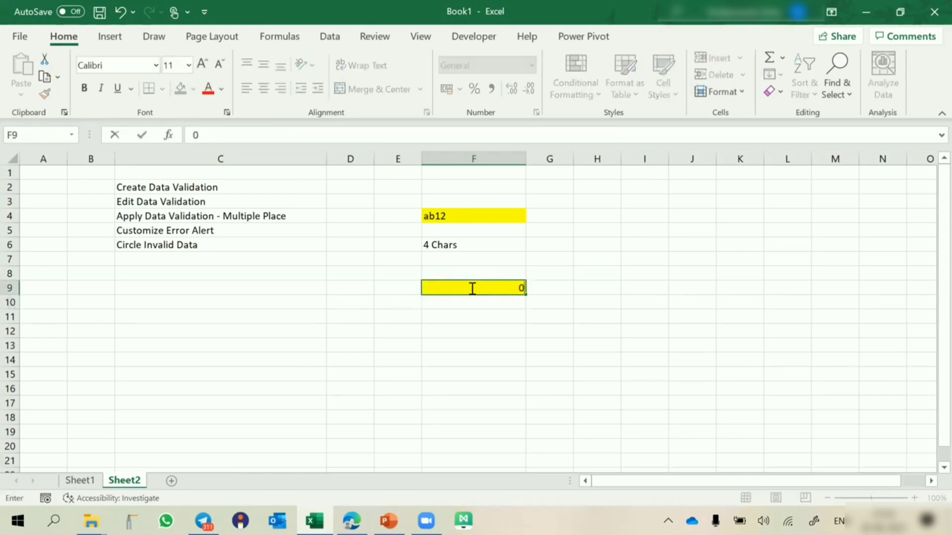
key("Return")
Step: Try the text entries "ab" and "ab12" in F9, cancel them, and enter 12.45 in the cell
left_click(472, 288)
type("ab")
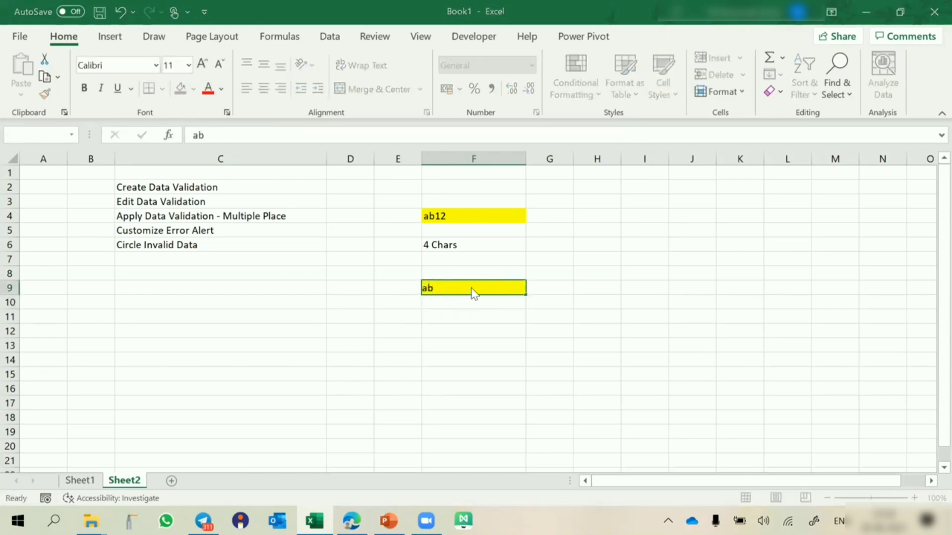
key("Return")
key("Escape")
type("ab12")
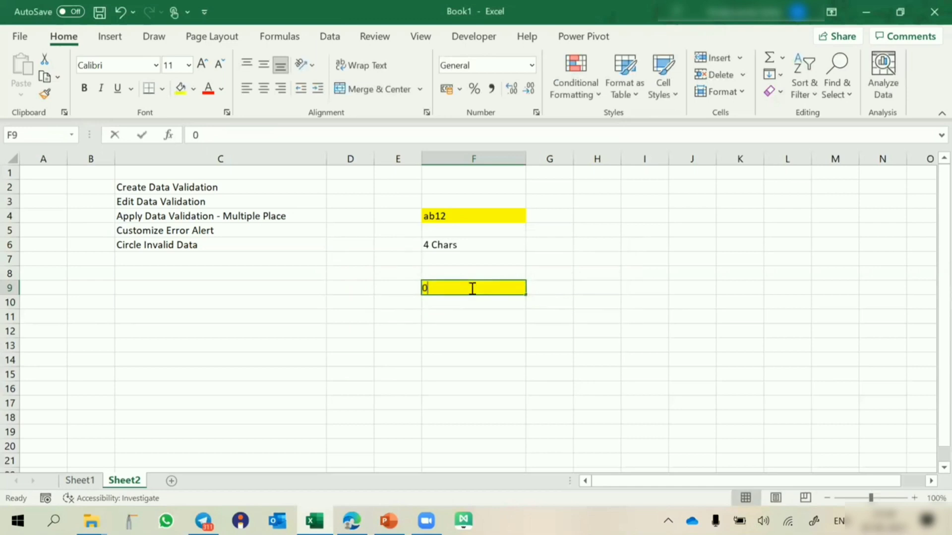
key("Return")
key("Escape")
type("12.45")
key("Return")
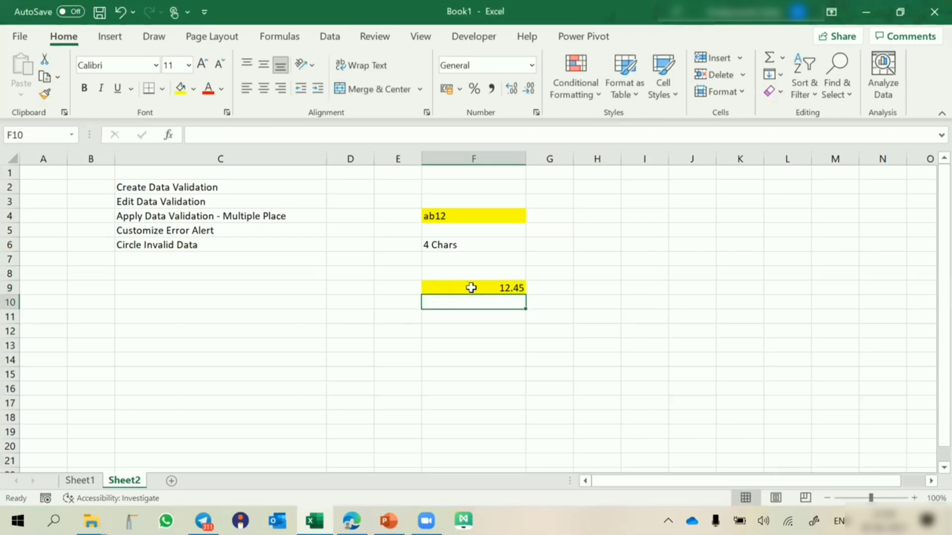
Step: Add a new worksheet and enter the letters A, B, C, D and E in cells A1 to A5
left_click(171, 481)
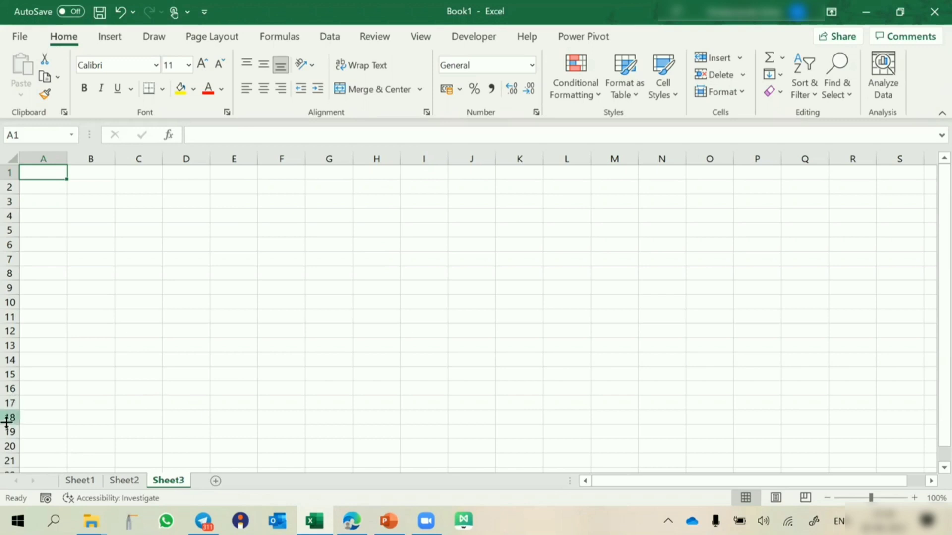
left_click(200, 199)
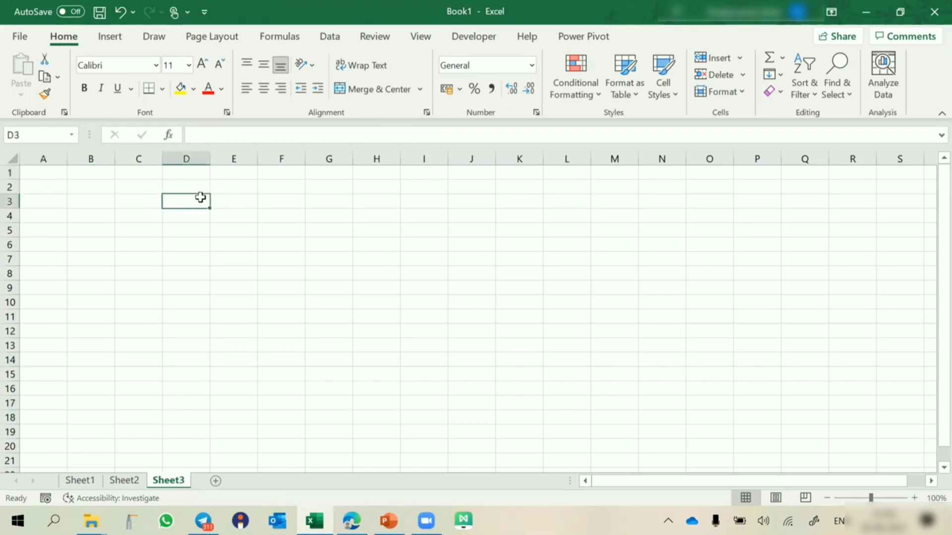
left_click(57, 172)
type("A")
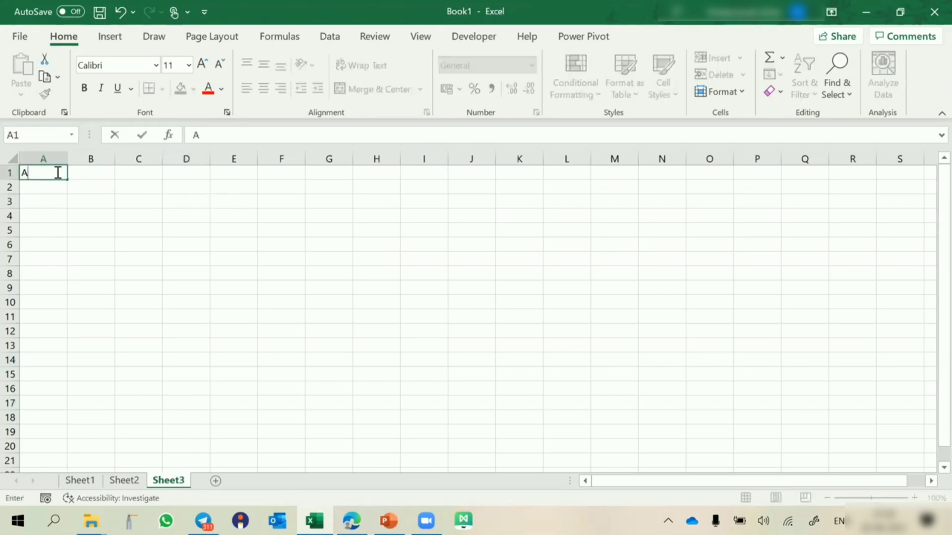
key("Return")
type("B")
key("Return")
type("C")
key("Return")
type("D")
key("Return")
type("E")
key("Return")
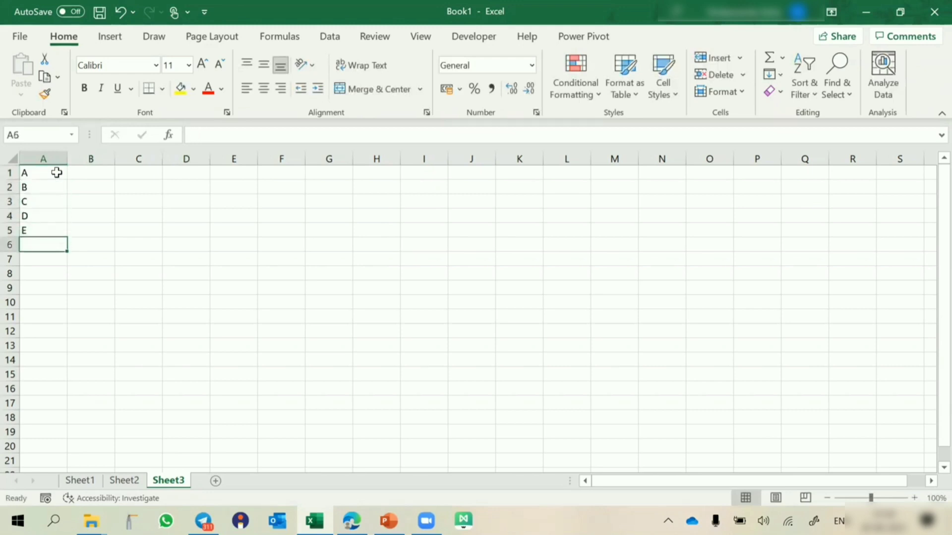
Step: Fill D4 with yellow and start a data validation rule for it that allows List
left_click(174, 215)
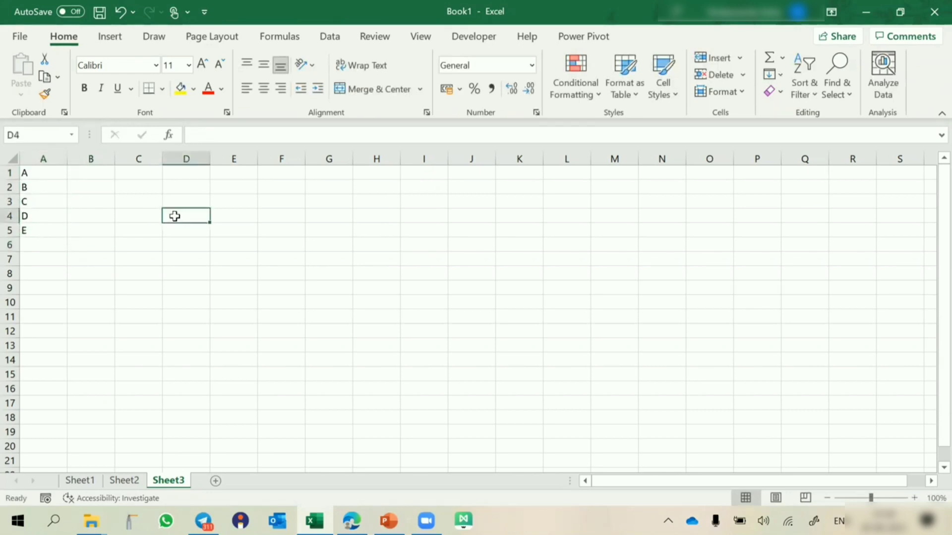
left_click(182, 92)
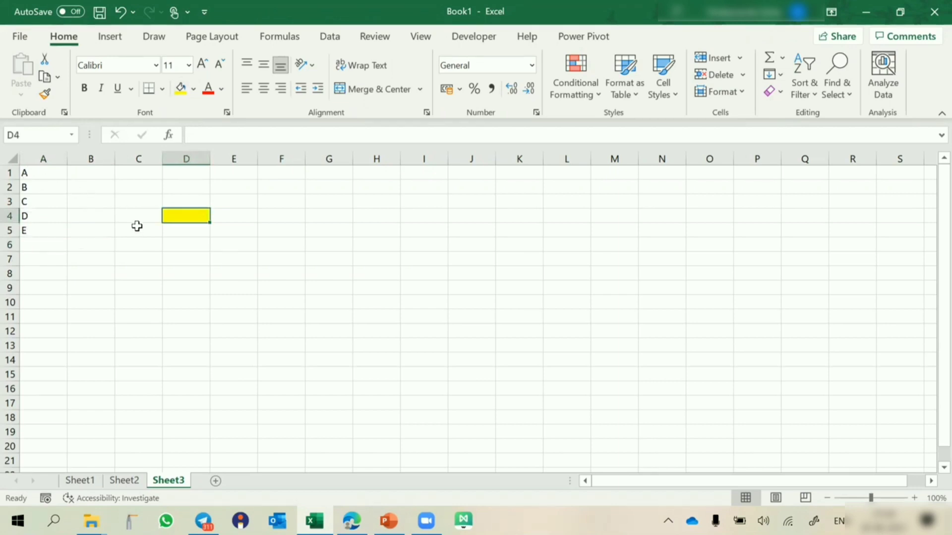
key("alt")
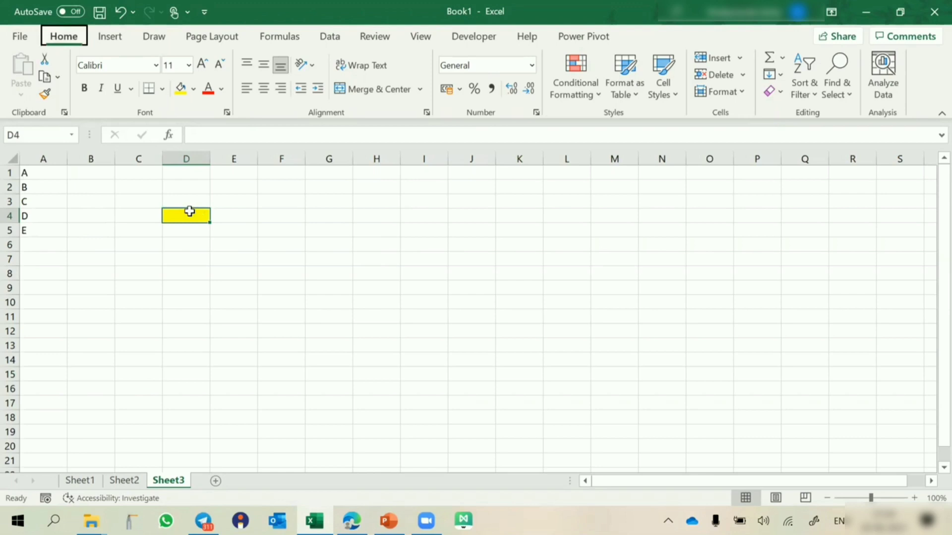
key("a")
key("v")
key("v")
left_click(700, 185)
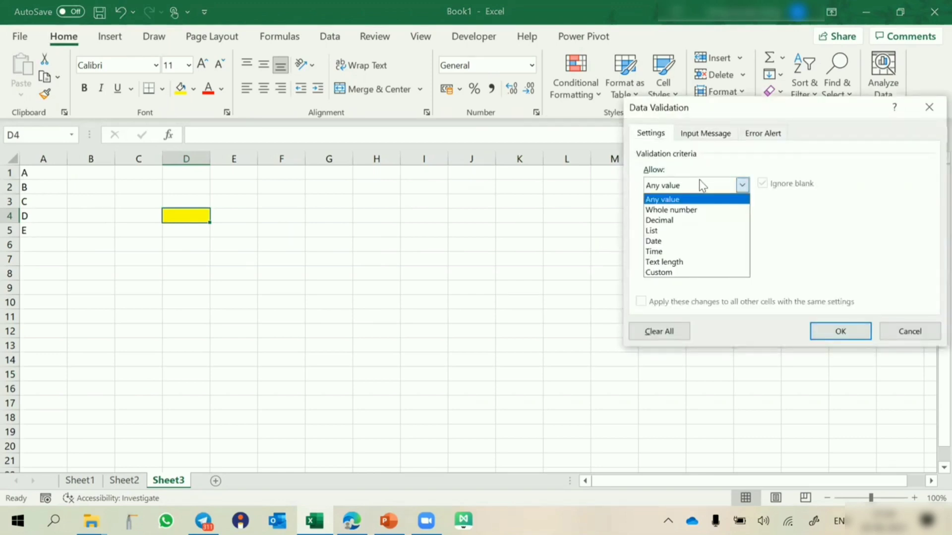
left_click(673, 231)
left_click(684, 249)
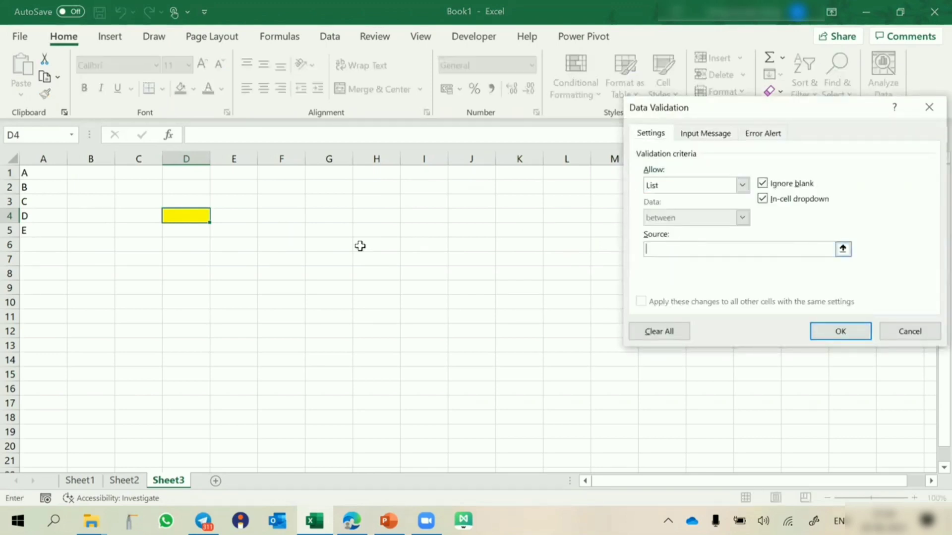
Step: Set the list source to =$A$1:$A$5 on Sheet3 and apply the rule to D4
left_click_drag(55, 173, 45, 228)
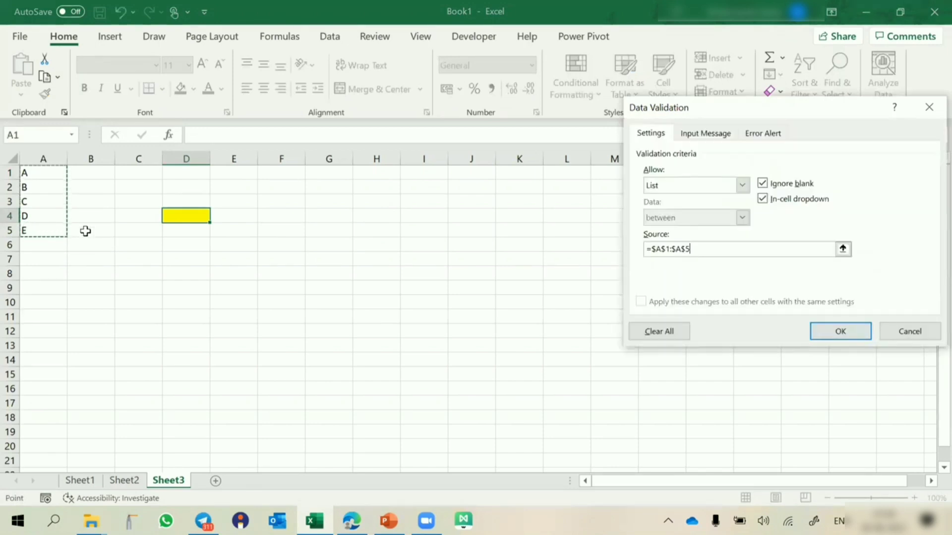
left_click(125, 486)
left_click(169, 481)
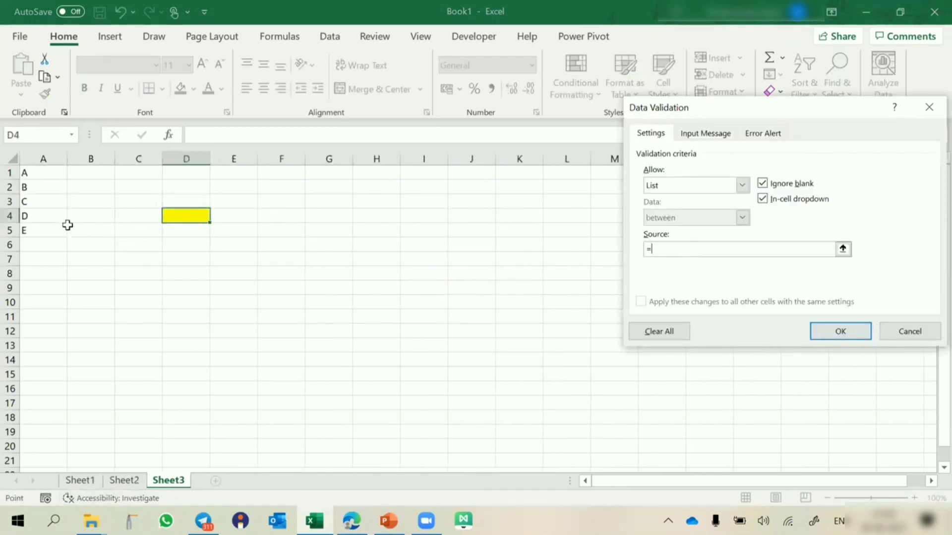
left_click_drag(42, 174, 32, 231)
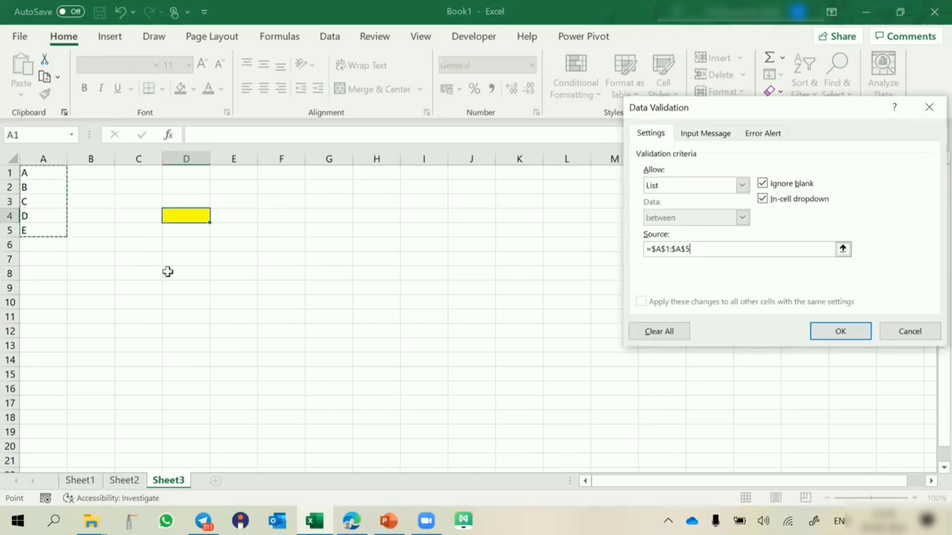
left_click(829, 337)
Step: Test D4's dropdown list by choosing D, trying the unlisted entry "T", and choosing B
left_click(217, 218)
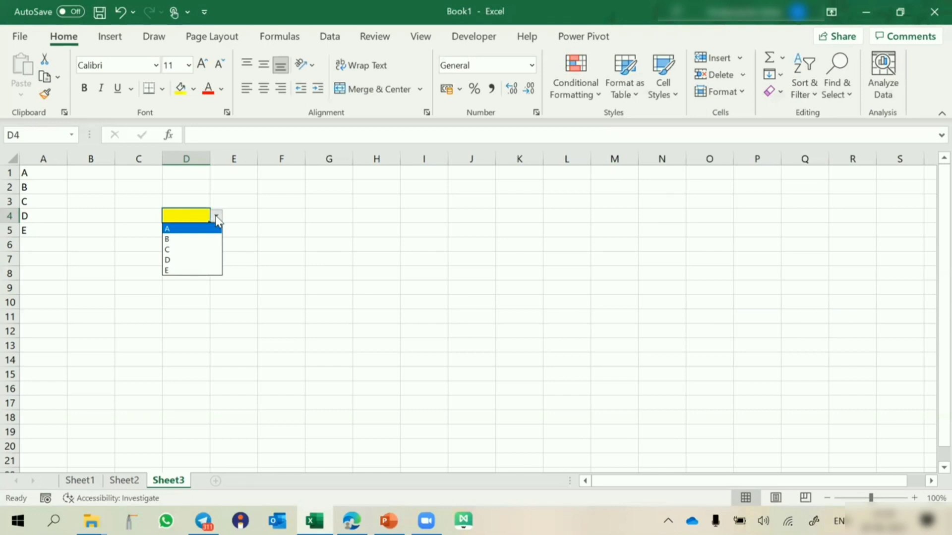
left_click(183, 258)
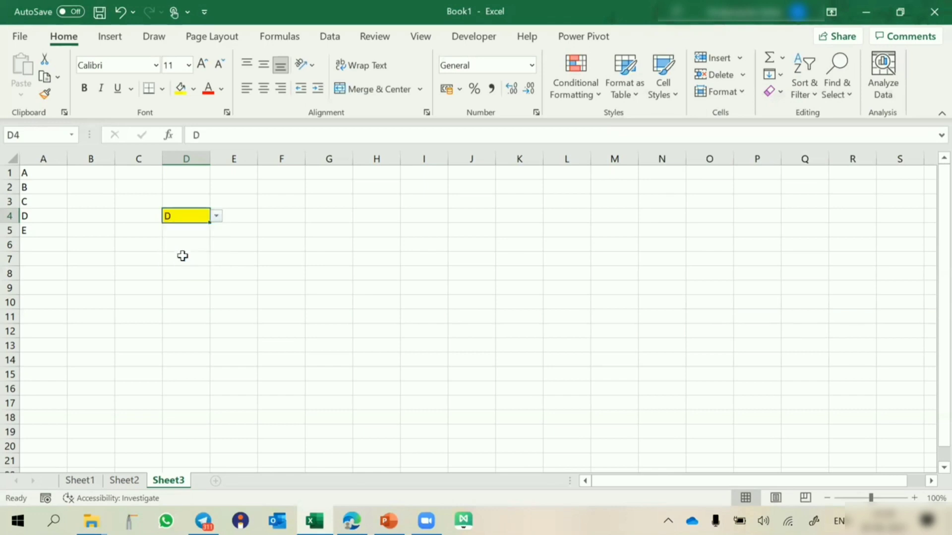
type("T")
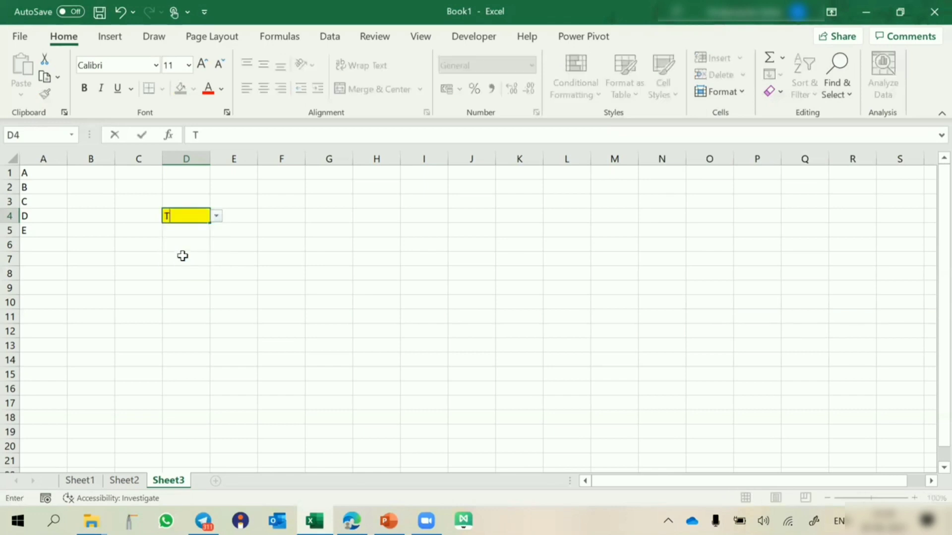
key("Return")
key("Escape")
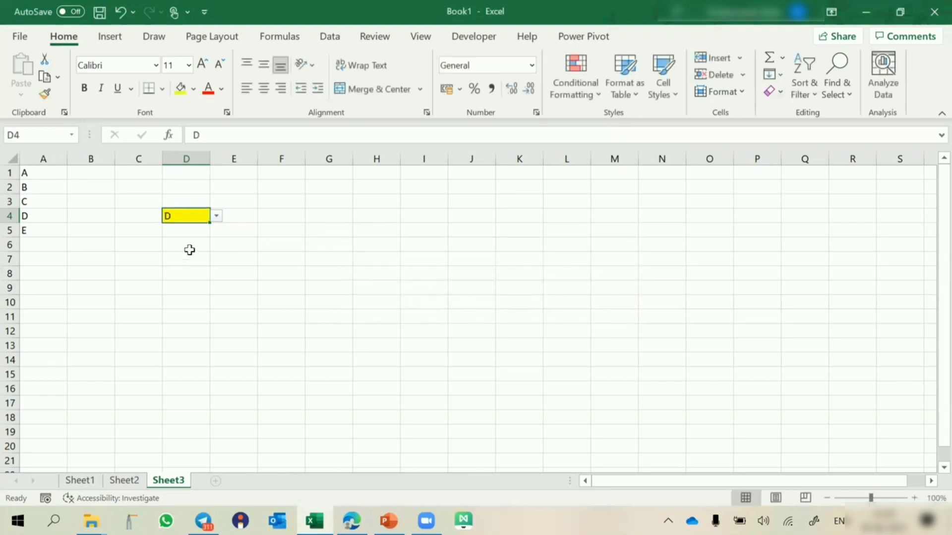
left_click(214, 217)
left_click(181, 240)
Step: Review D4's data validation settings, checking the List type and its source range
key("alt+d")
key("l")
left_click(680, 187)
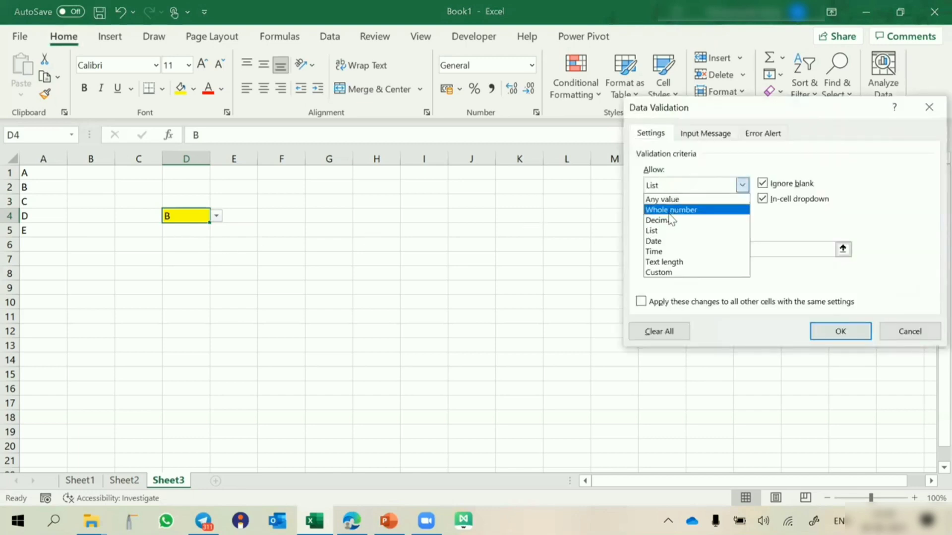
left_click(653, 231)
left_click(690, 248)
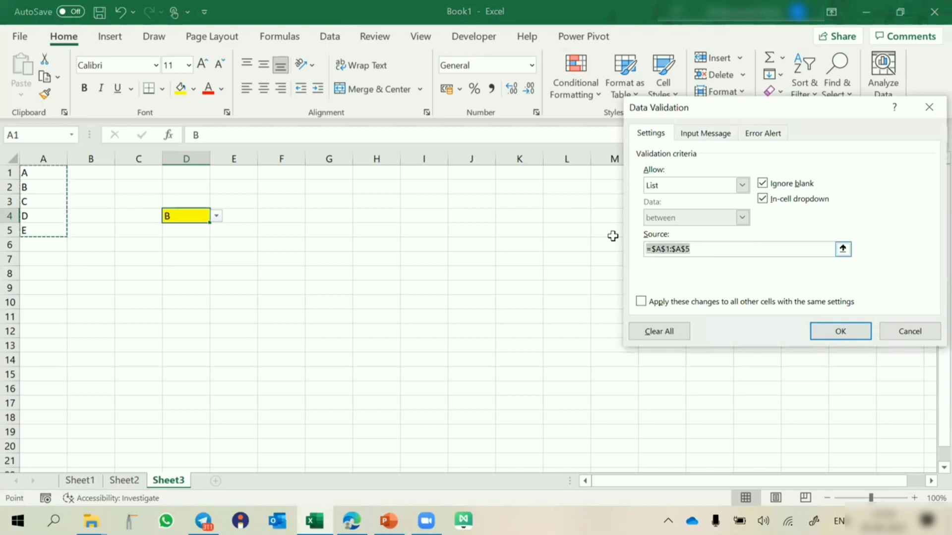
left_click(860, 328)
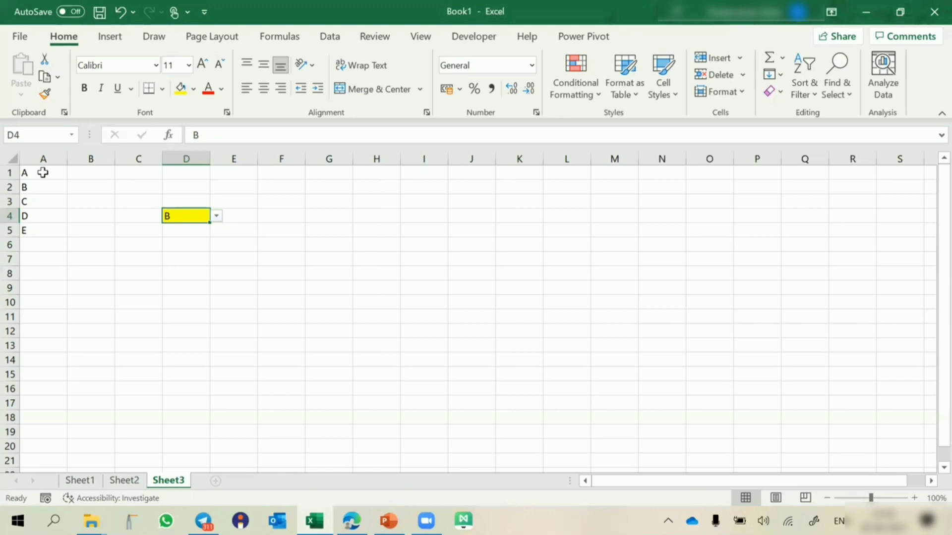
Step: Define the name Team for the range A1:A5 on Sheet3
left_click_drag(43, 172, 37, 229)
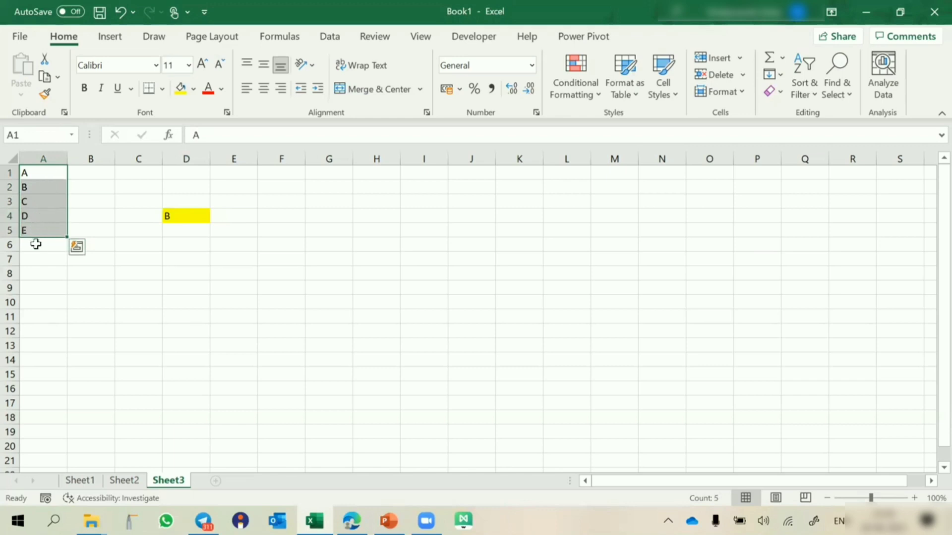
left_click(32, 132)
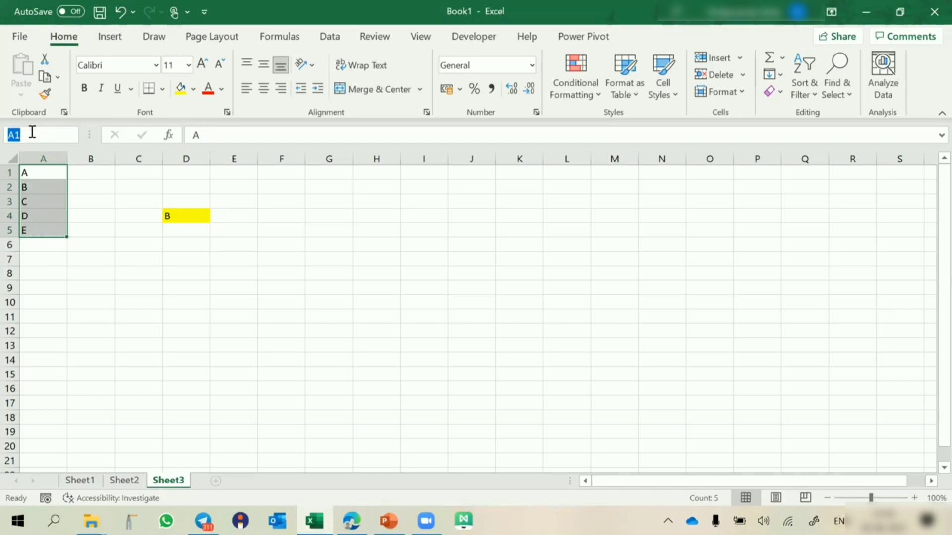
type("Test")
key("BackSpace")
key("BackSpace")
key("BackSpace")
type("eam")
key("Return")
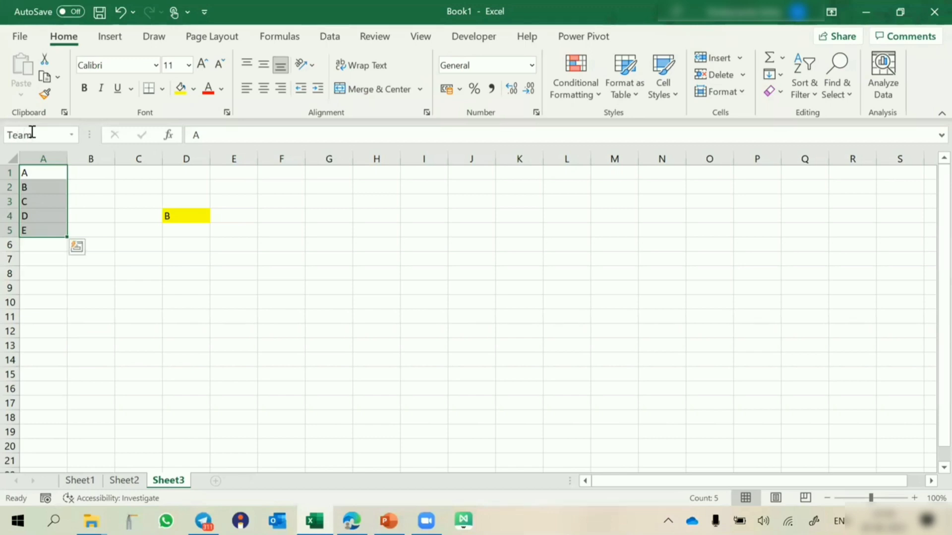
Step: Add a data validation rule to E4 that allows List with the source =Team
left_click(231, 216)
key("alt")
key("d")
key("l")
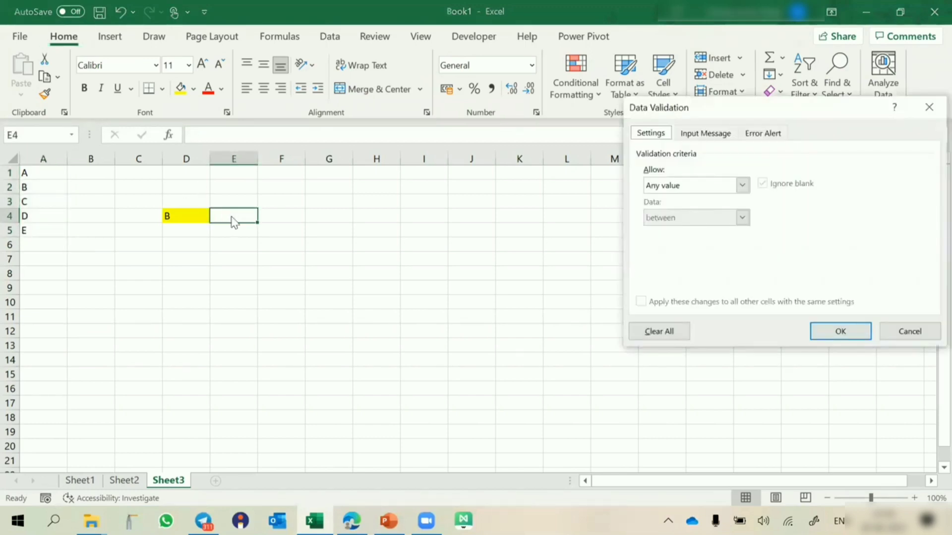
left_click(674, 185)
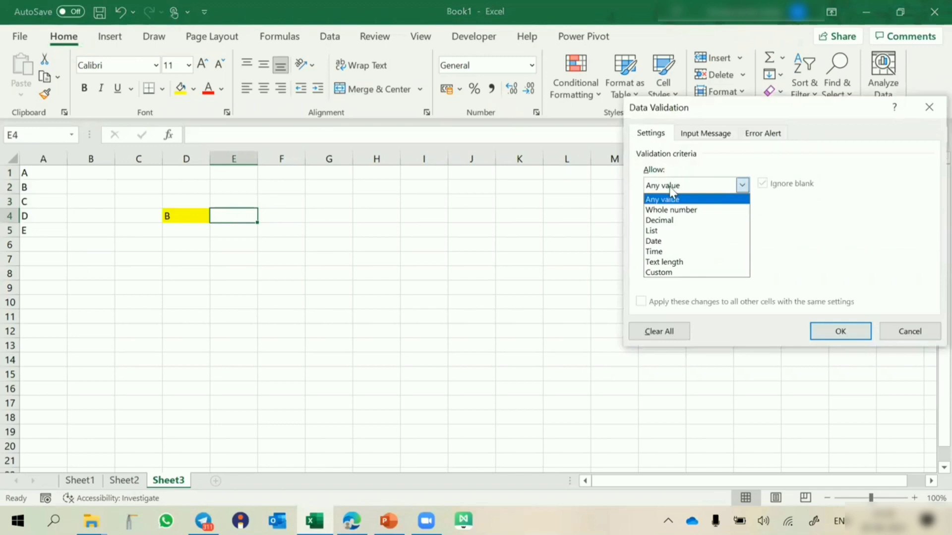
left_click(659, 230)
left_click(657, 248)
type("=Team")
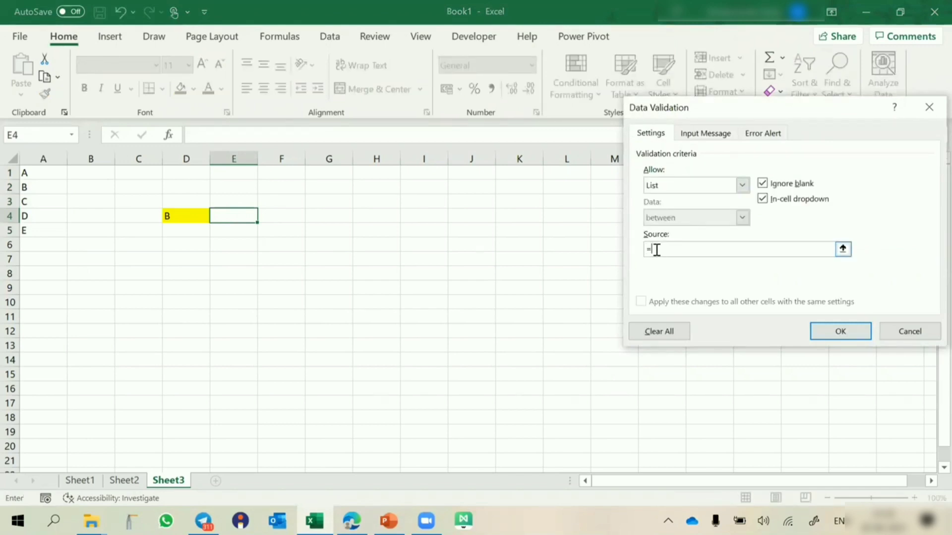
left_click(825, 325)
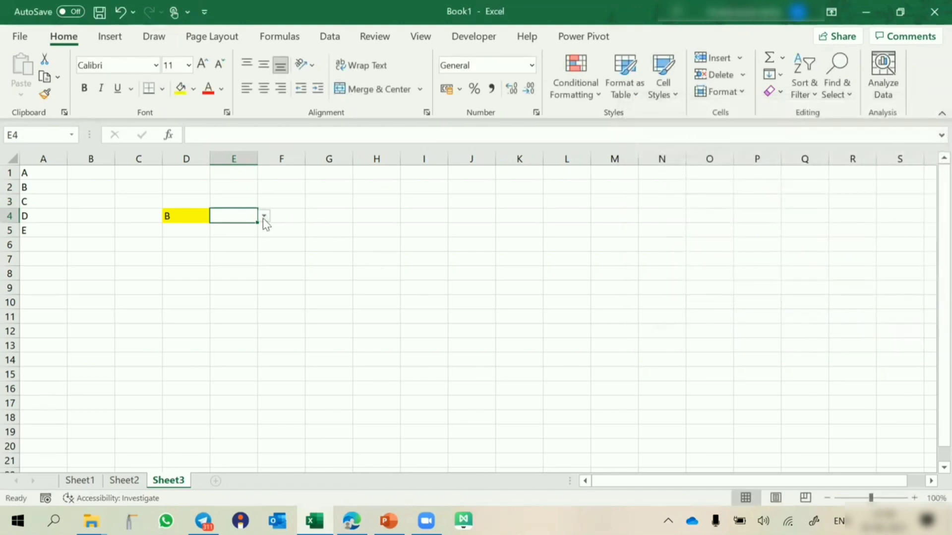
Step: Compare the dropdown choices offered in E4 and D4
left_click(263, 217)
key("Escape")
left_click(168, 215)
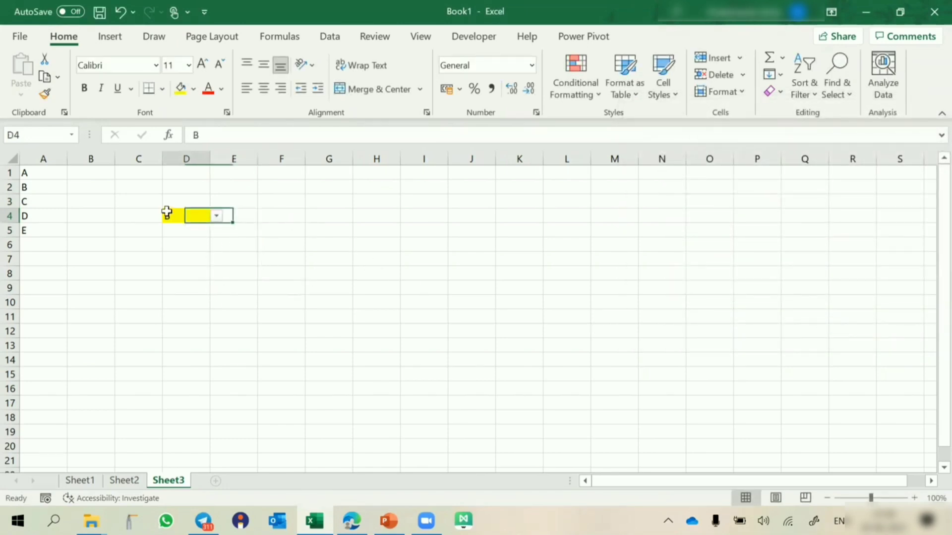
left_click(216, 216)
key("Escape")
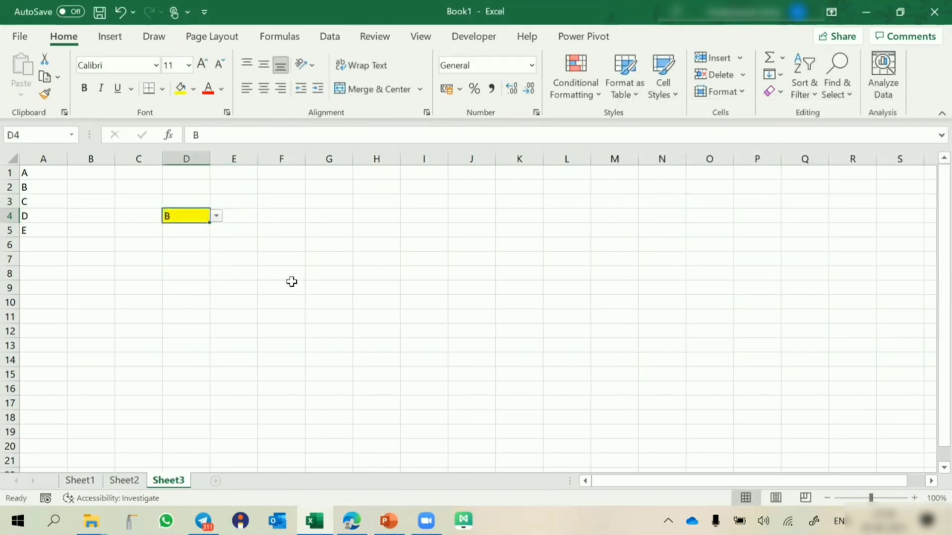
Step: Fill E4 with yellow and test its dropdown by choosing B and then E
left_click(242, 216)
left_click(180, 89)
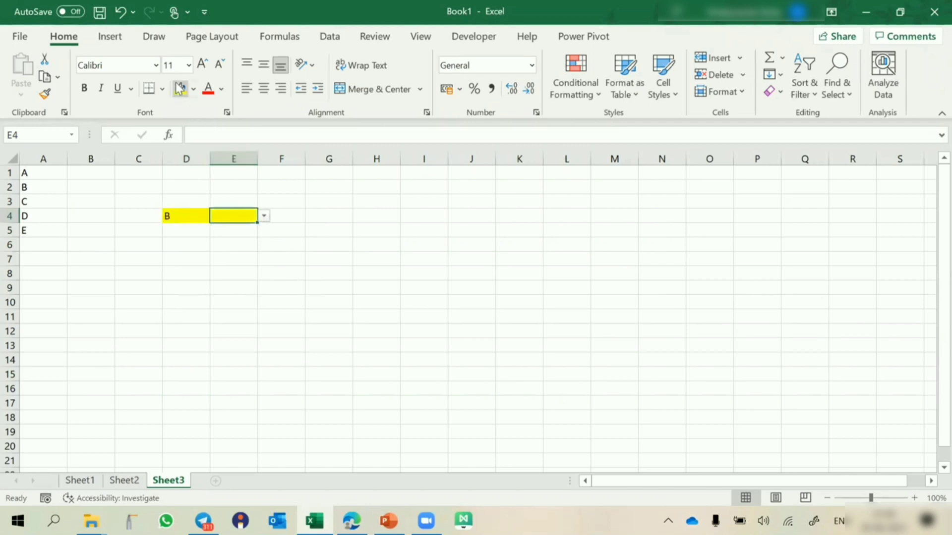
left_click(280, 214)
left_click(251, 216)
left_click(264, 217)
left_click(244, 236)
left_click(295, 217)
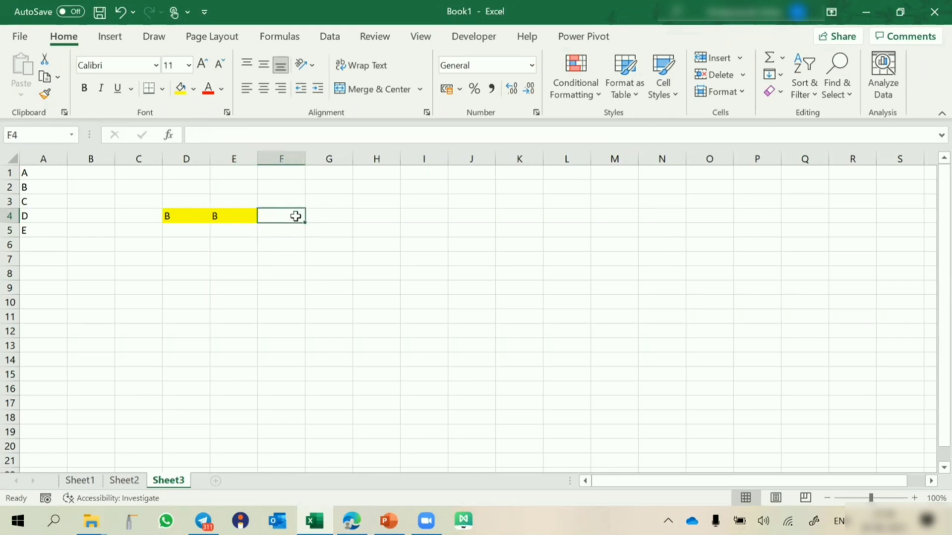
left_click(227, 215)
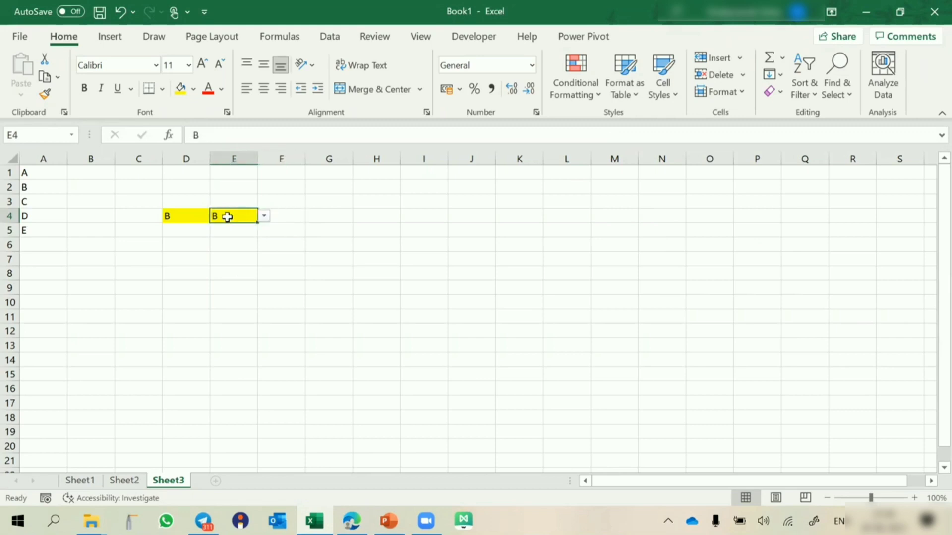
left_click(264, 220)
left_click(241, 271)
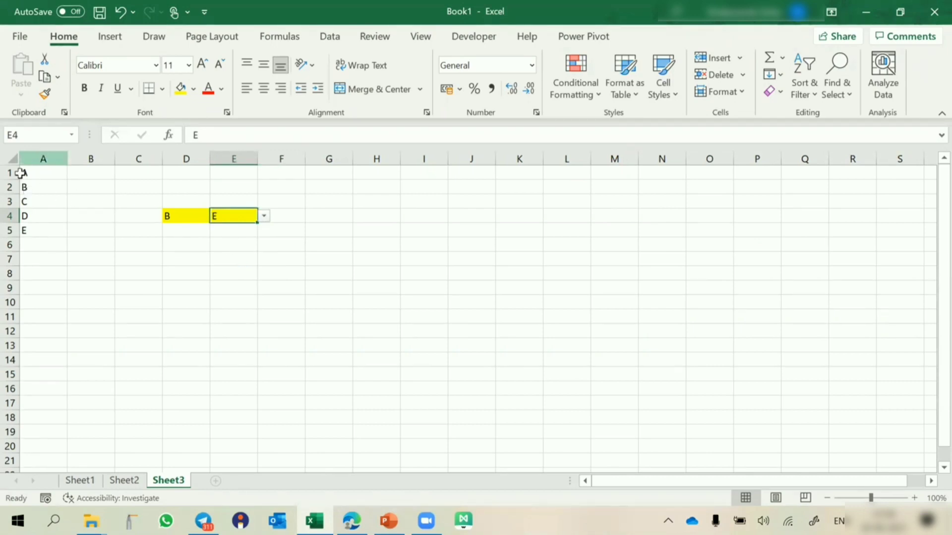
Step: Add a data validation rule to F4 that allows List with the source Yes,No,NA
left_click(288, 216)
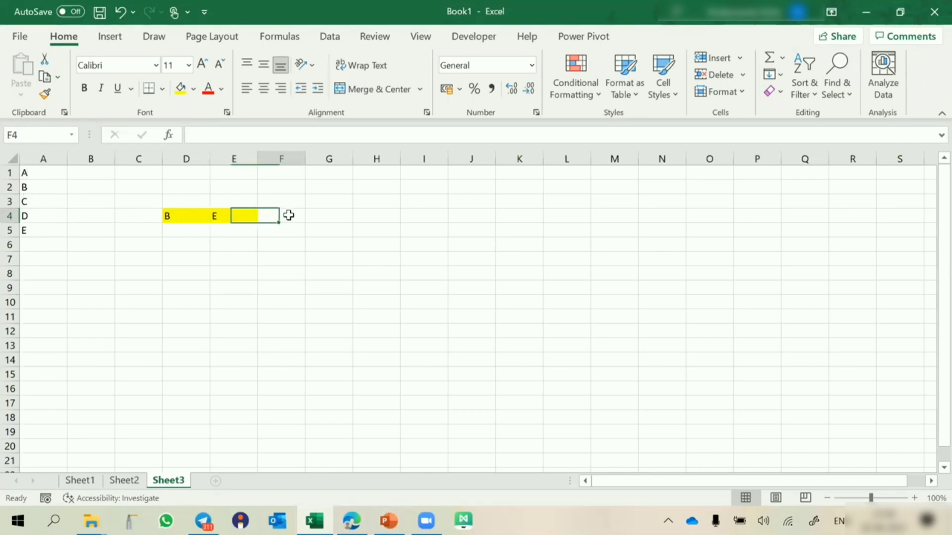
key("alt+a")
key("v")
key("v")
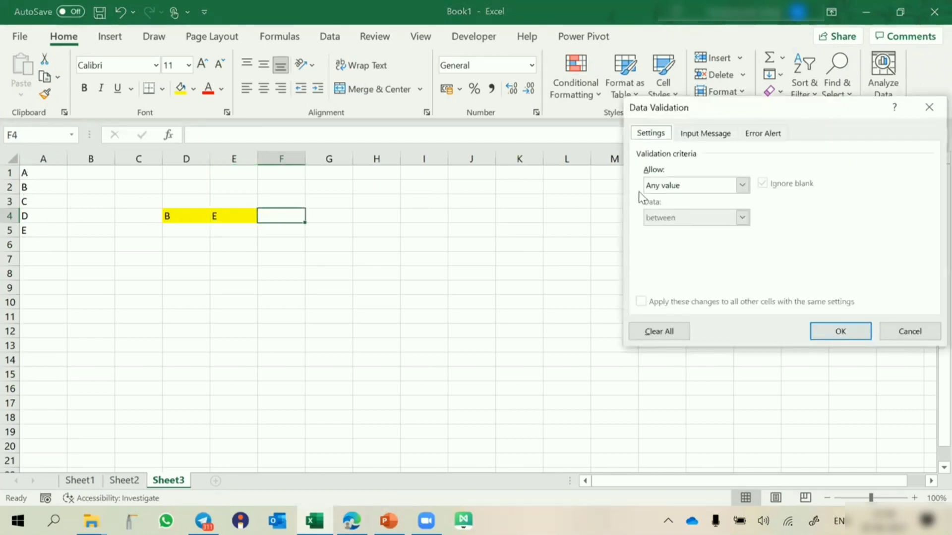
left_click(653, 191)
left_click(654, 231)
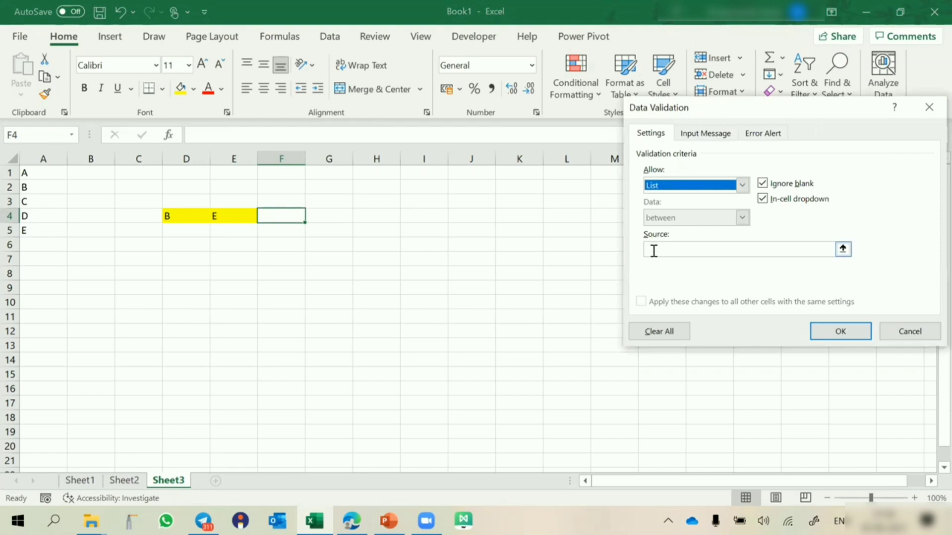
left_click(653, 250)
type("Yes,N")
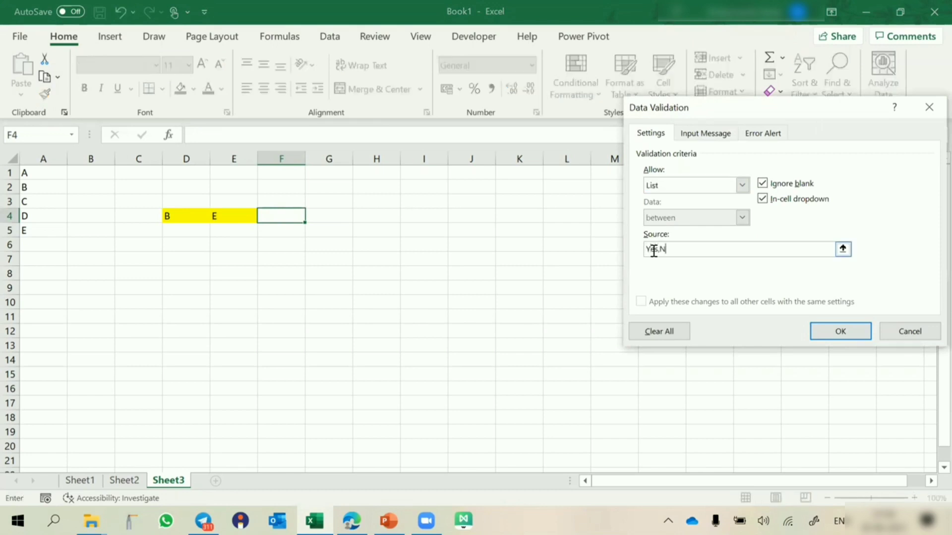
type("o,NA")
left_click(845, 333)
Step: Check the choices in F4's dropdown and fill the cell with yellow
left_click(312, 217)
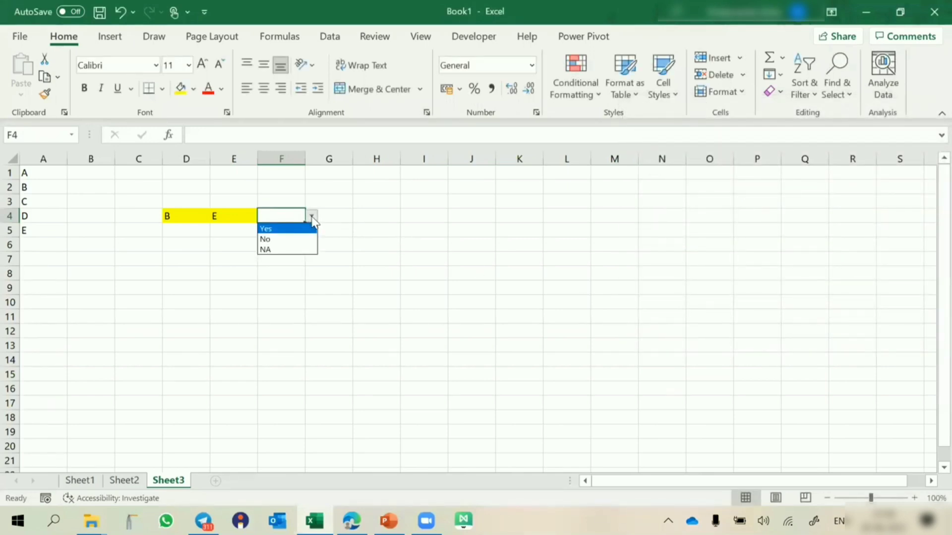
left_click(185, 93)
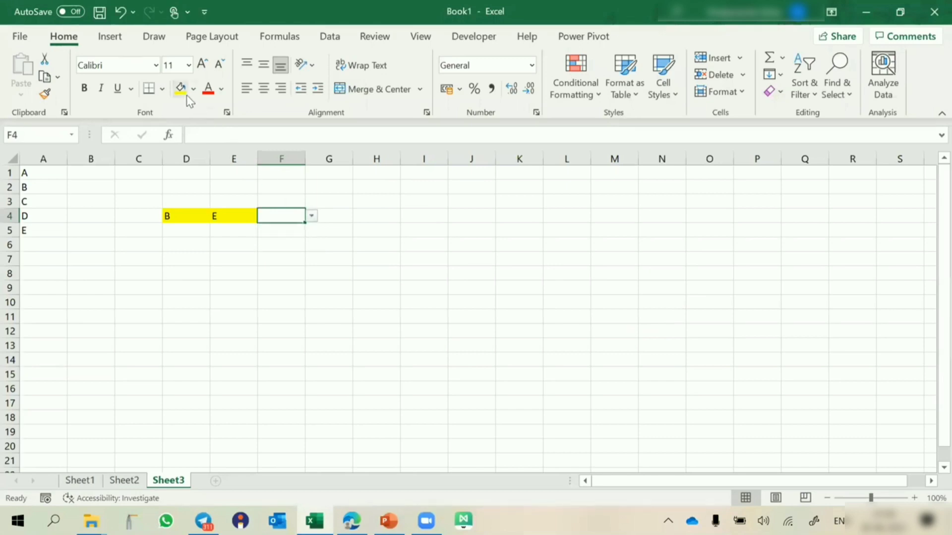
left_click(183, 92)
Step: Revisit the dropdown cells D4 and E4 and review the list source in F4's data validation settings
left_click(179, 215)
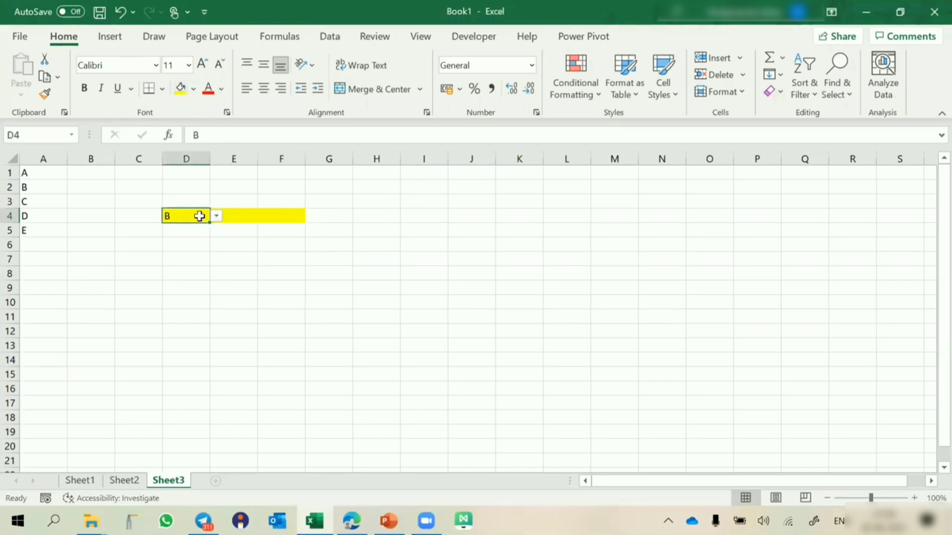
left_click(235, 214)
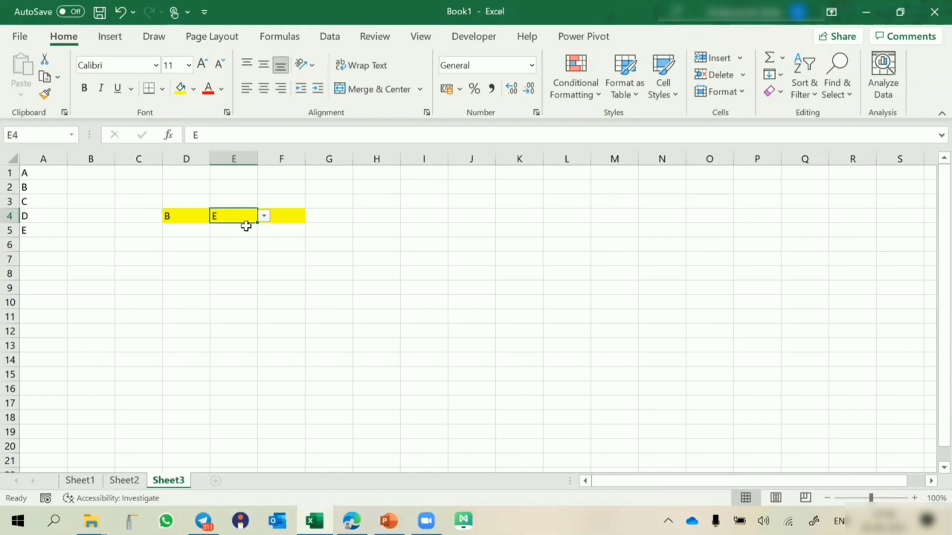
left_click(294, 203)
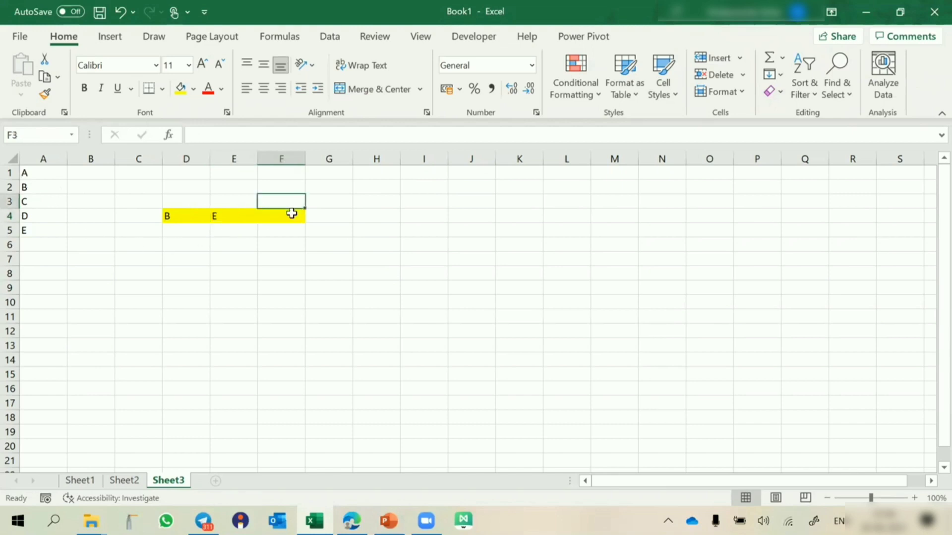
left_click(291, 213)
key("alt+d")
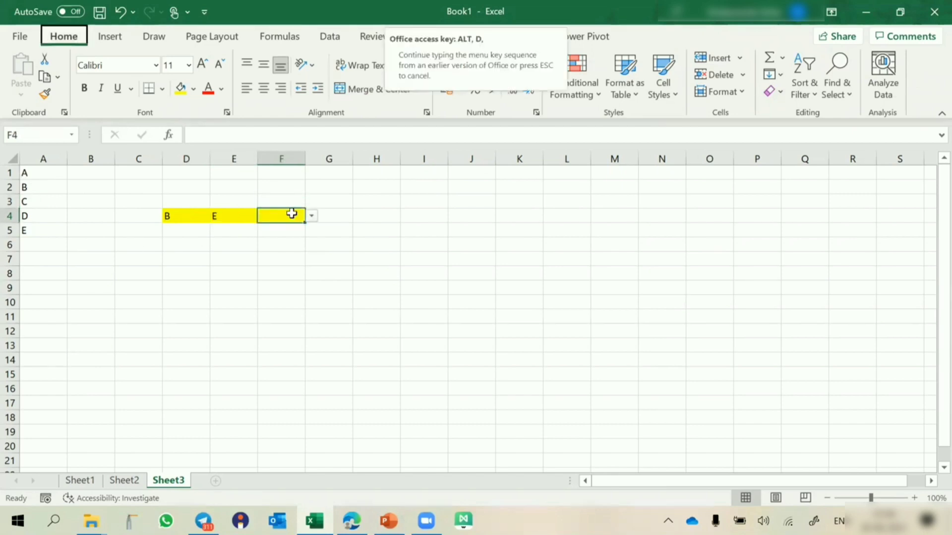
key("l")
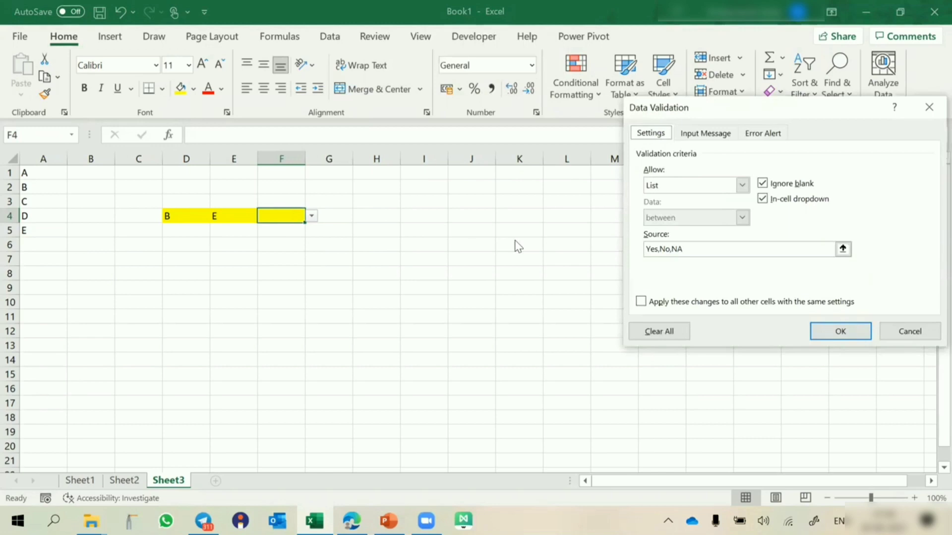
left_click(687, 253)
left_click(824, 329)
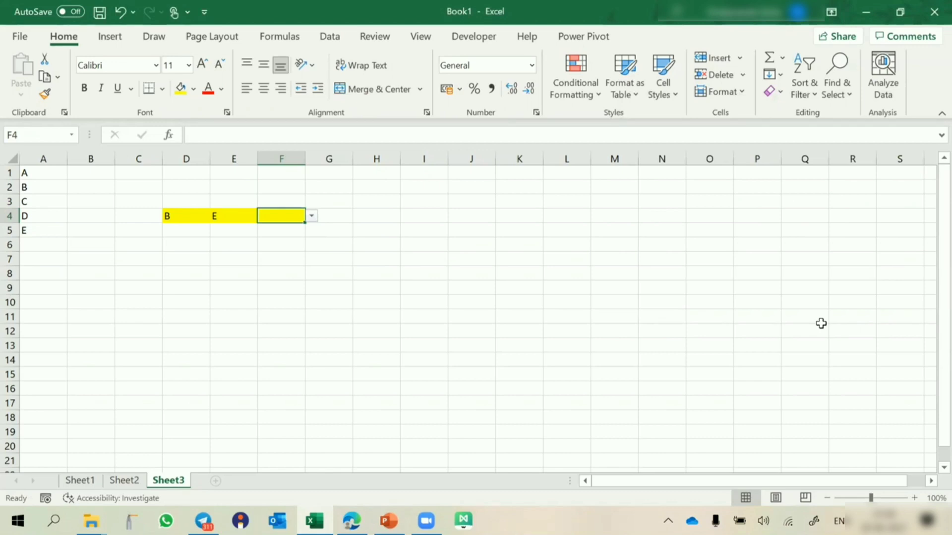
Step: Save the workbook under the file name Data Validation
key("ctrl+s")
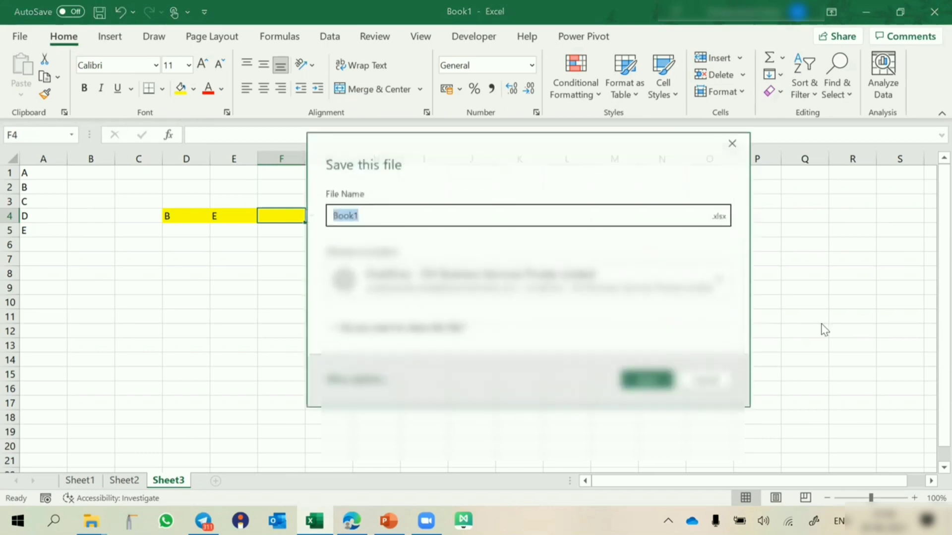
type("Data ")
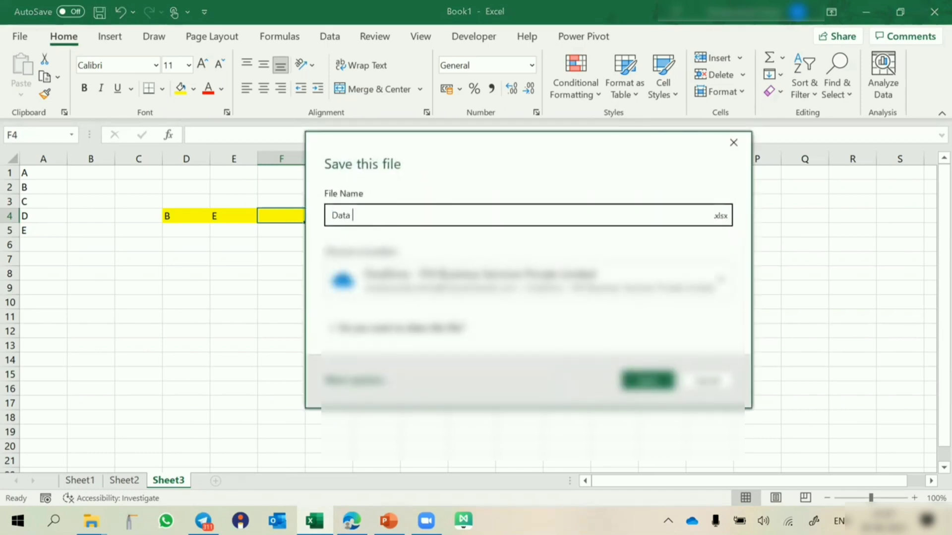
type("Validation")
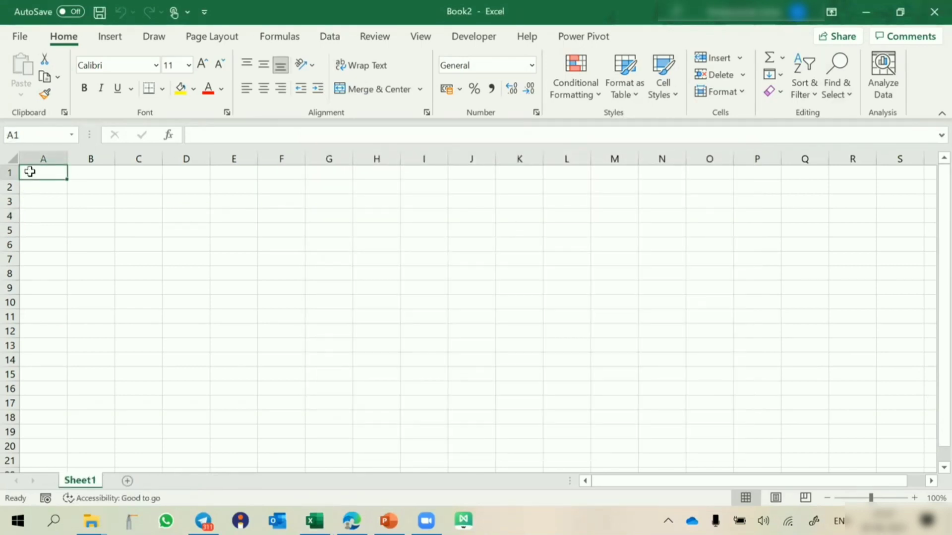
Step: Enter the headers HR in A1 and QA in B1 of the new workbook and make row 1 bold
type("HR")
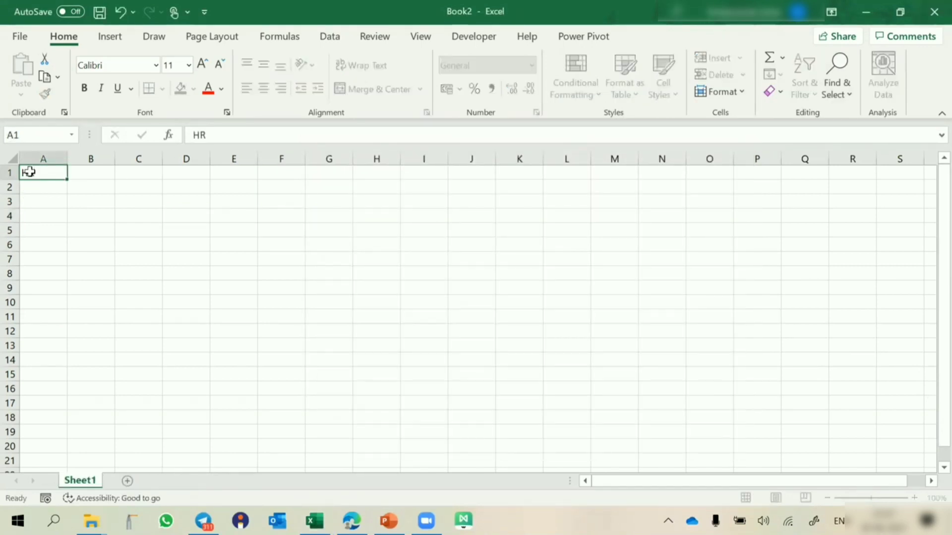
key("Tab")
type("QA")
key("Return")
key("Up")
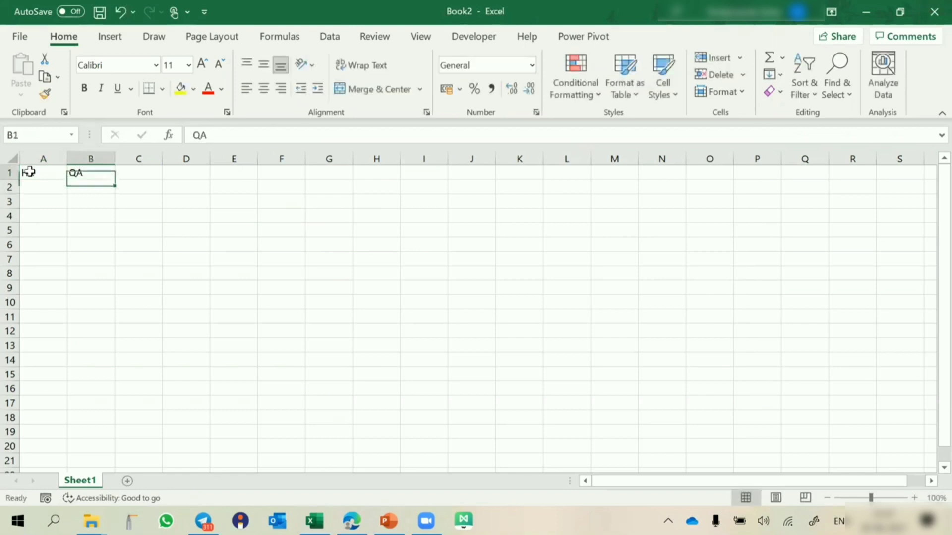
left_click(28, 172, "shift")
key("shift+space")
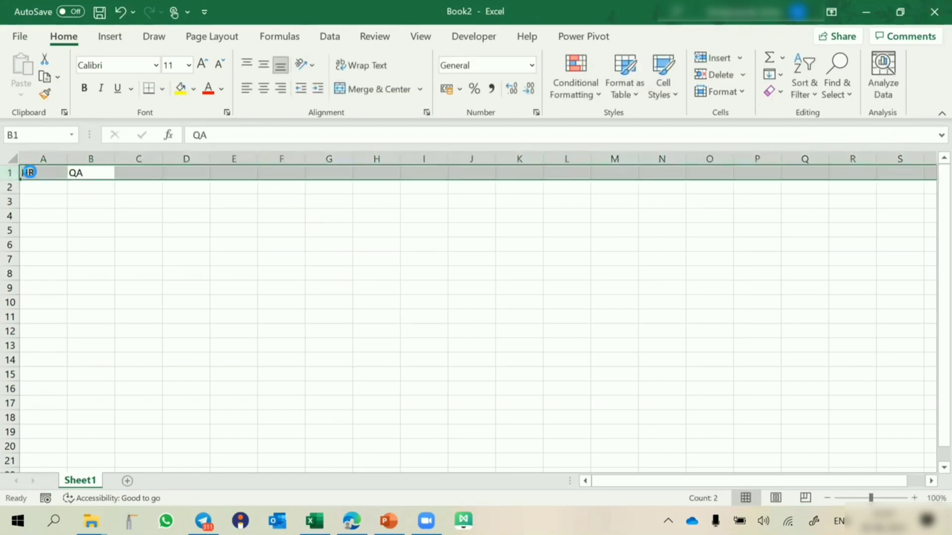
key("ctrl+b")
Step: List the entries A, B, C and D under the HR header in A2:A5
key("Down")
key("Left")
type("A")
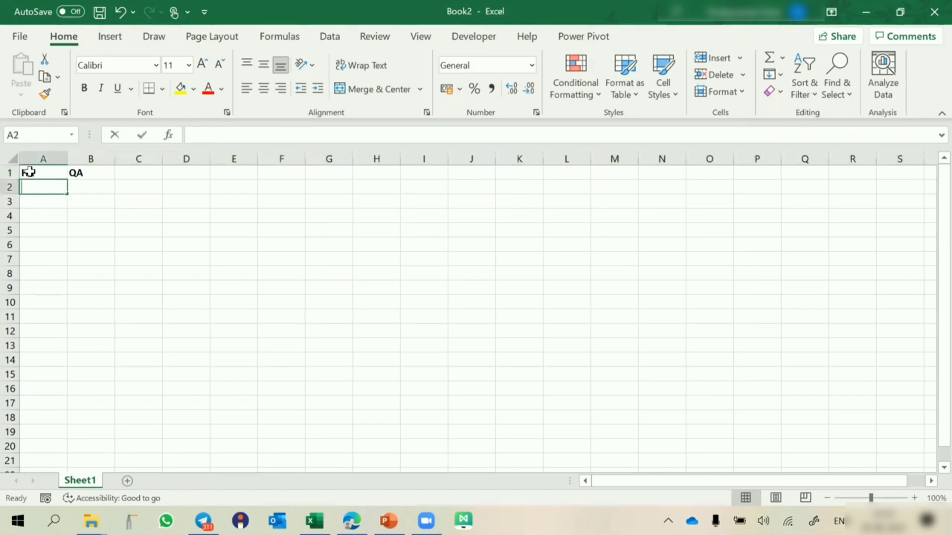
key("Return")
type("B")
key("Return")
type("C")
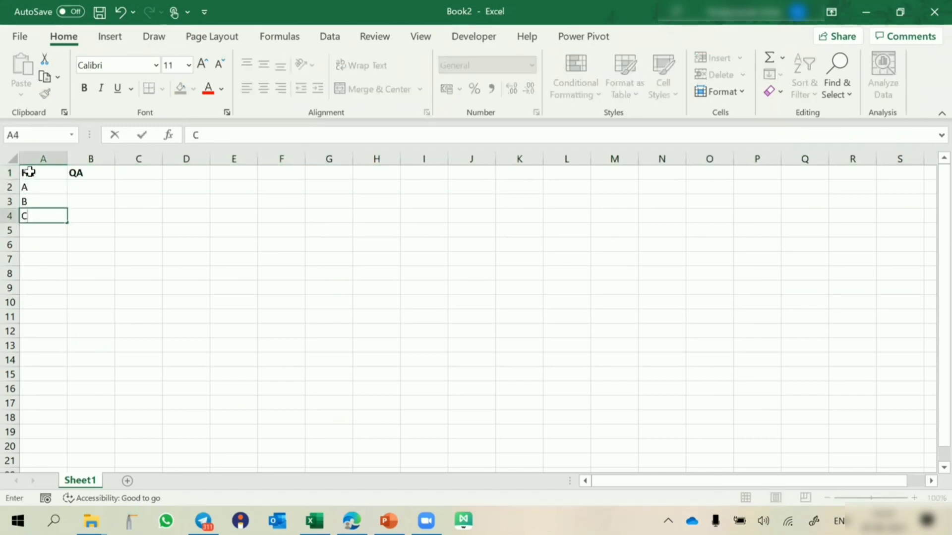
key("Up")
key("Up")
key("Down")
key("Down")
key("Down")
type("D")
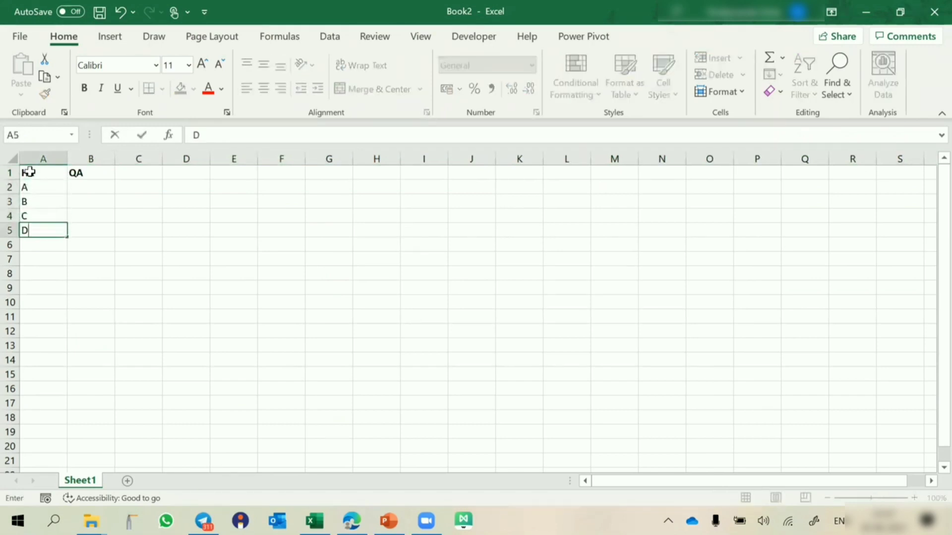
Step: List the entries E and F under the QA header in B2:B3
key("Up")
key("Up")
key("Up")
key("Right")
type("E")
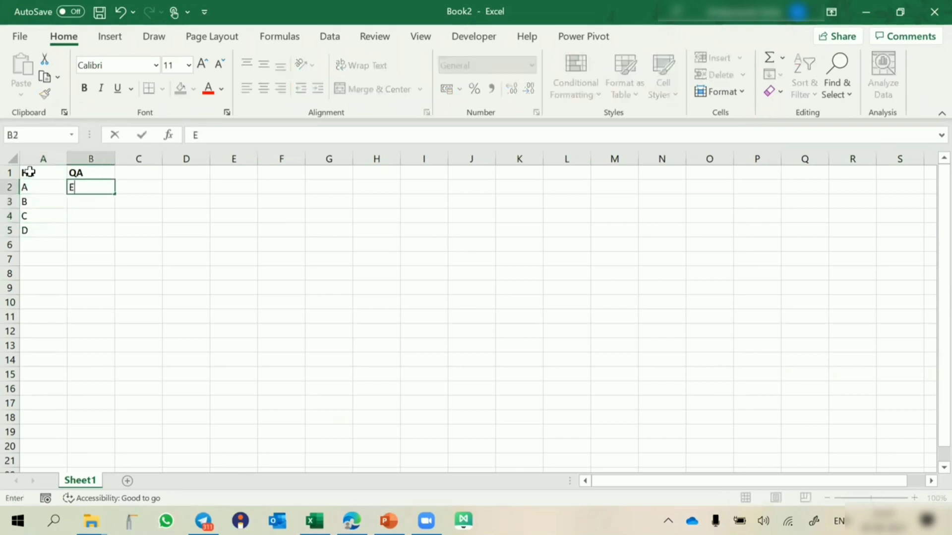
key("Return")
type("F")
key("Return")
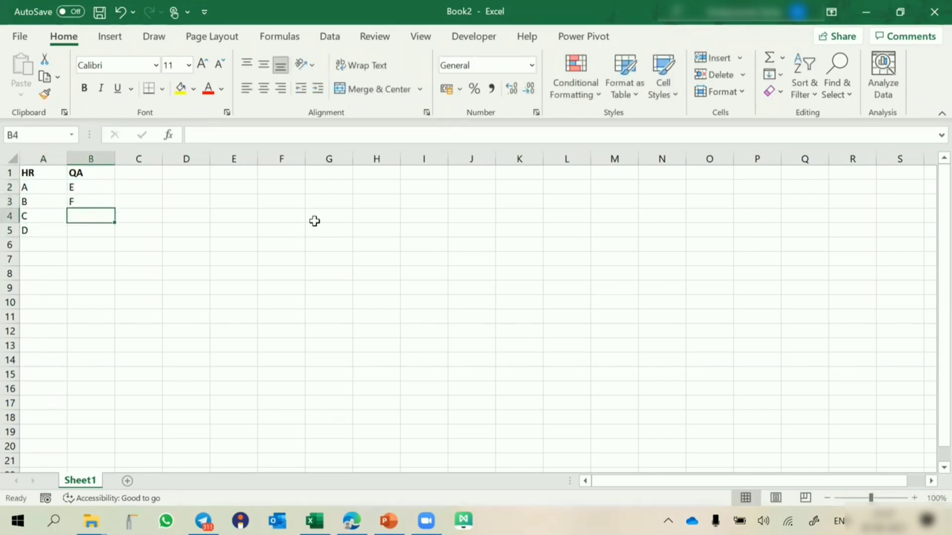
Step: Fill cell F5 with yellow and widen column F
left_click(289, 231)
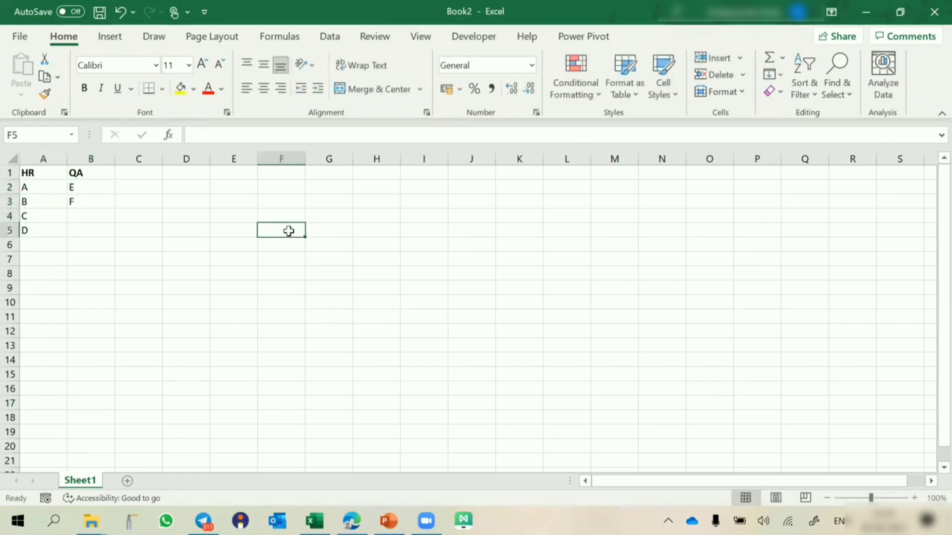
left_click(180, 89)
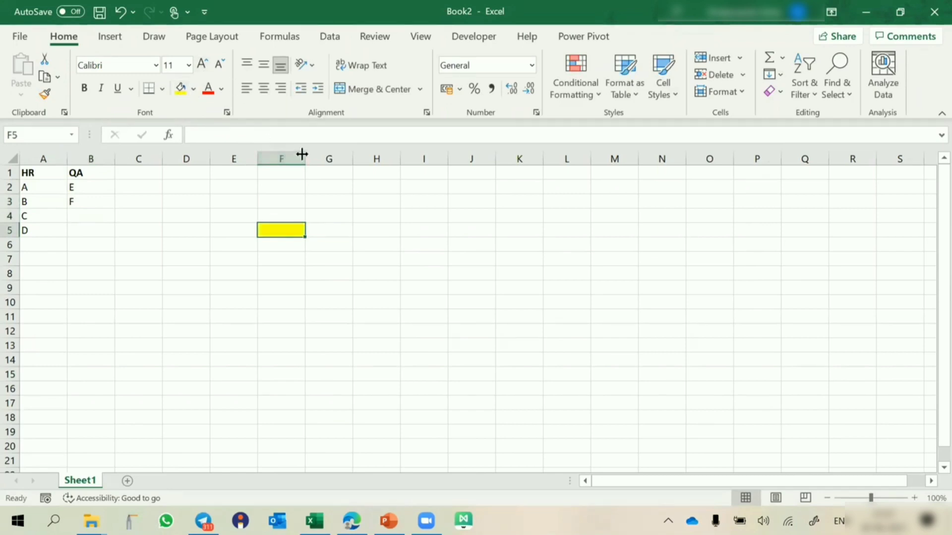
left_click_drag(304, 158, 334, 157)
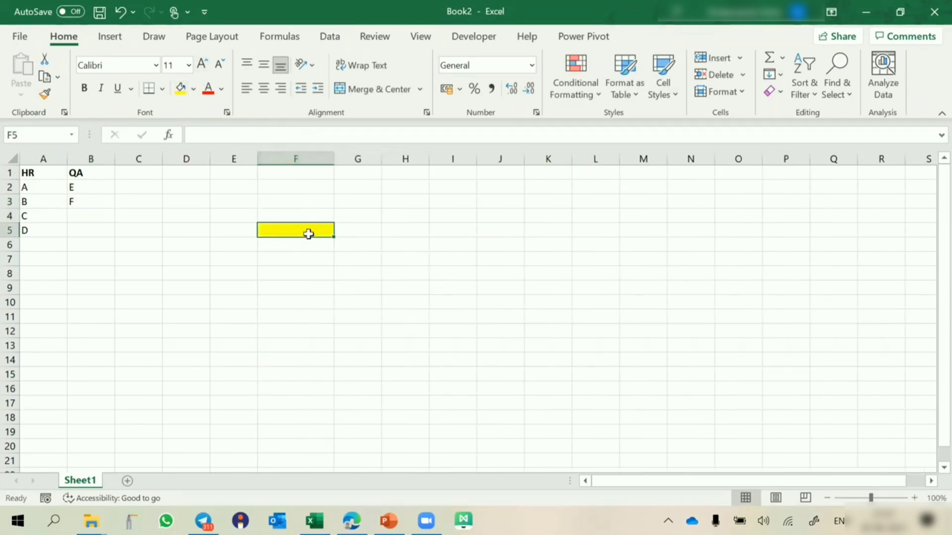
Step: Apply list data validation to F5 using the header cells =$A$1:$B$1 as the source
key("alt+a")
key("v")
key("v")
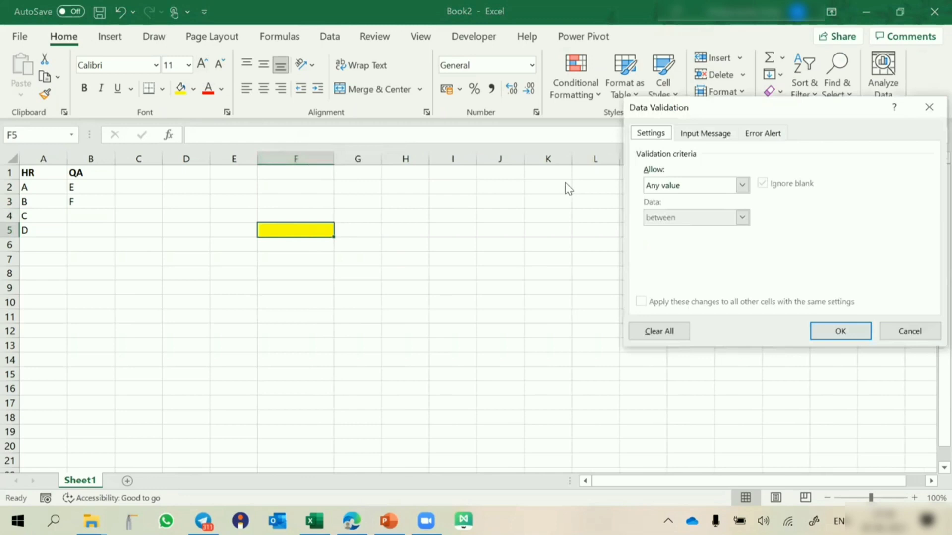
left_click(691, 187)
left_click(676, 235)
left_click(663, 250)
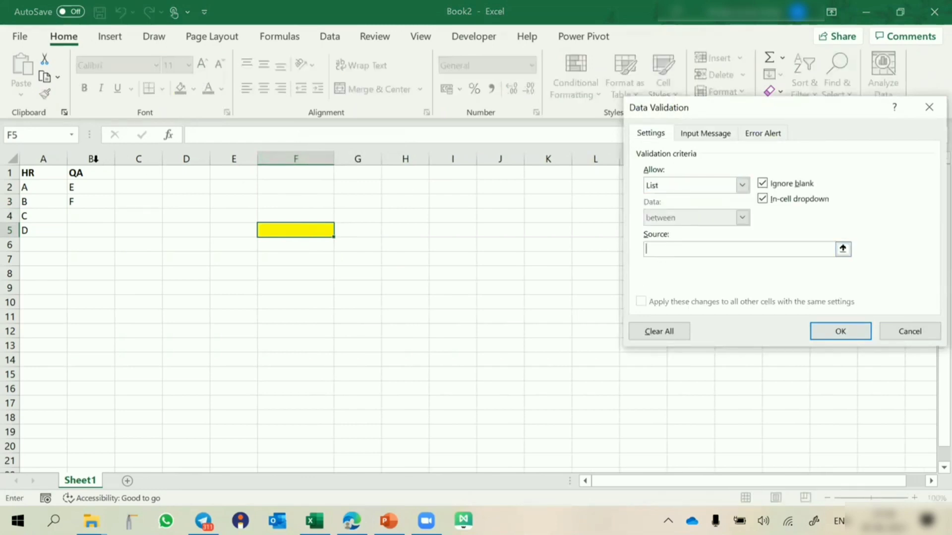
left_click_drag(49, 172, 88, 171)
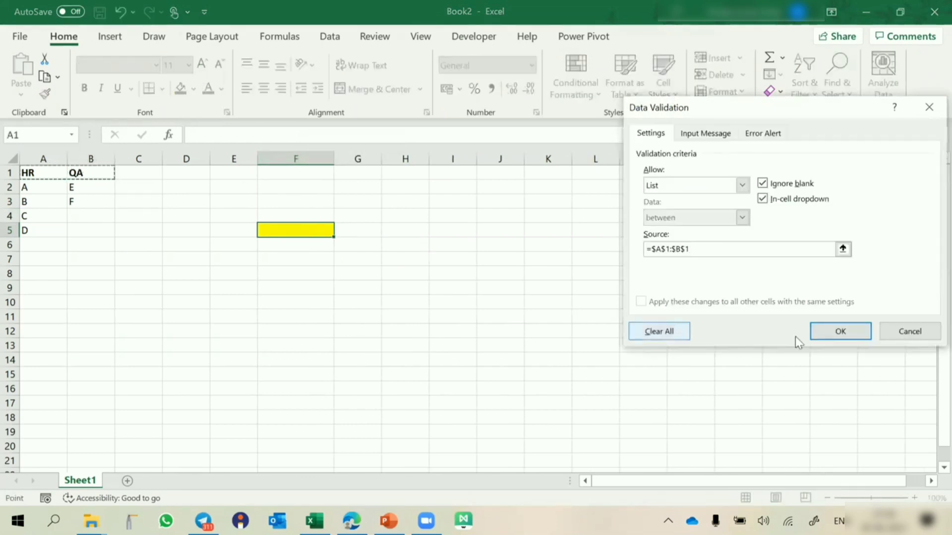
left_click(841, 332)
Step: Choose HR from the dropdown in F5 and select cell F7
left_click(340, 230)
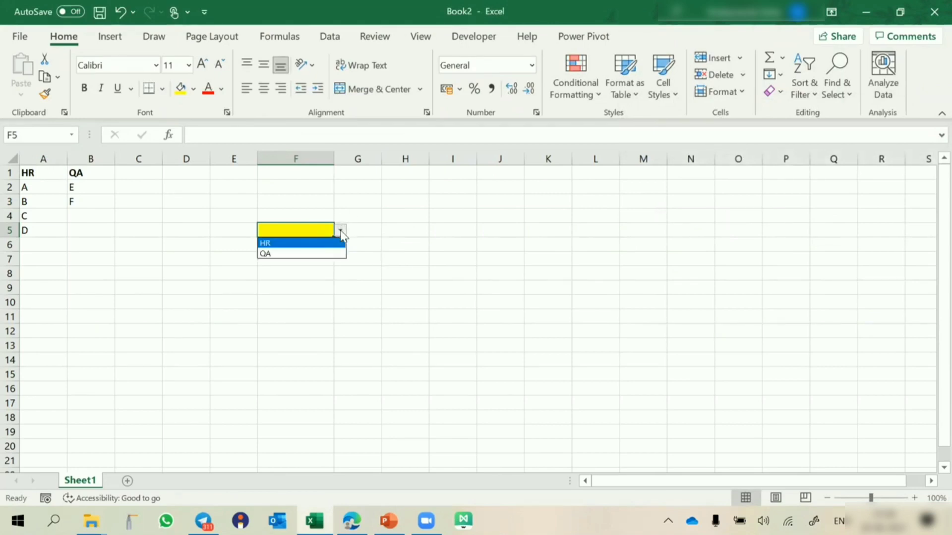
left_click(296, 244)
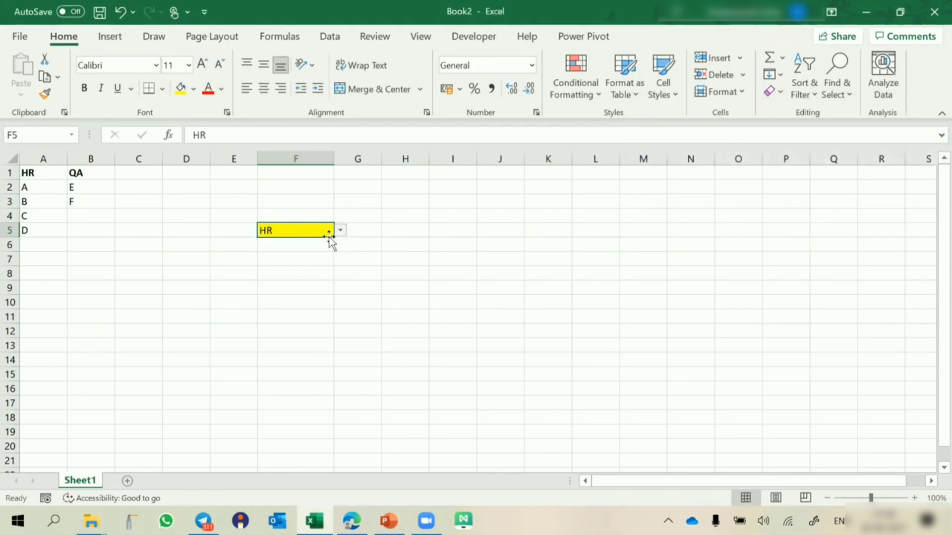
left_click(280, 258)
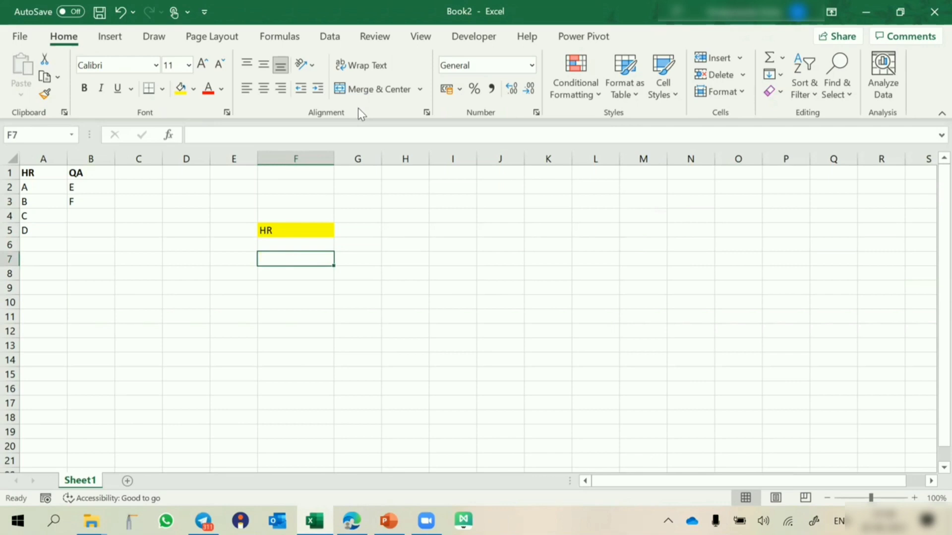
key("ctrl+F3")
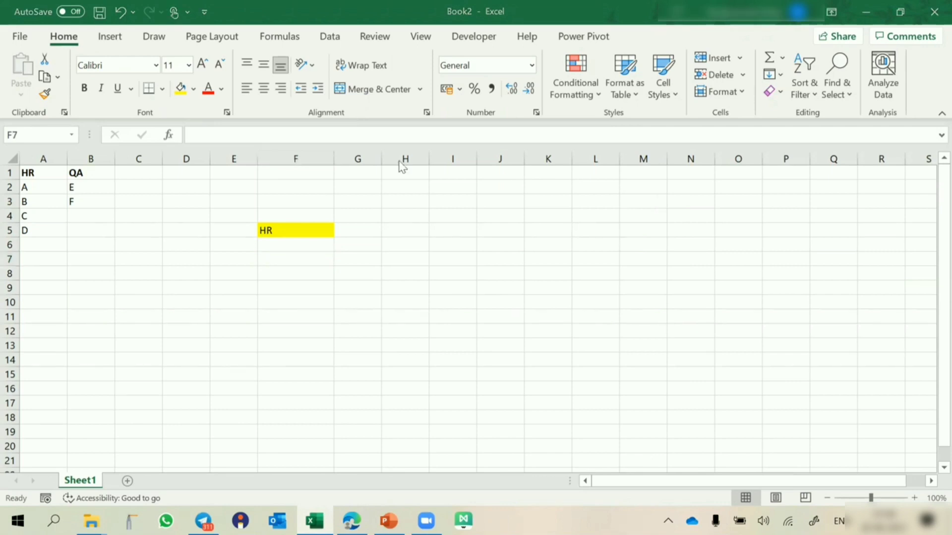
left_click(286, 266)
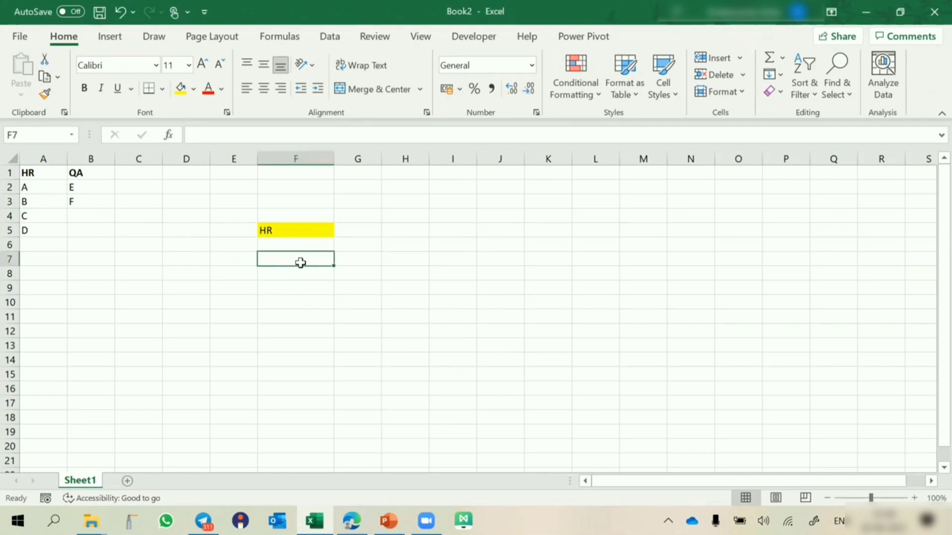
Step: Switch the F5 dropdown to QA and back to HR, ending on cell F7
left_click(320, 230)
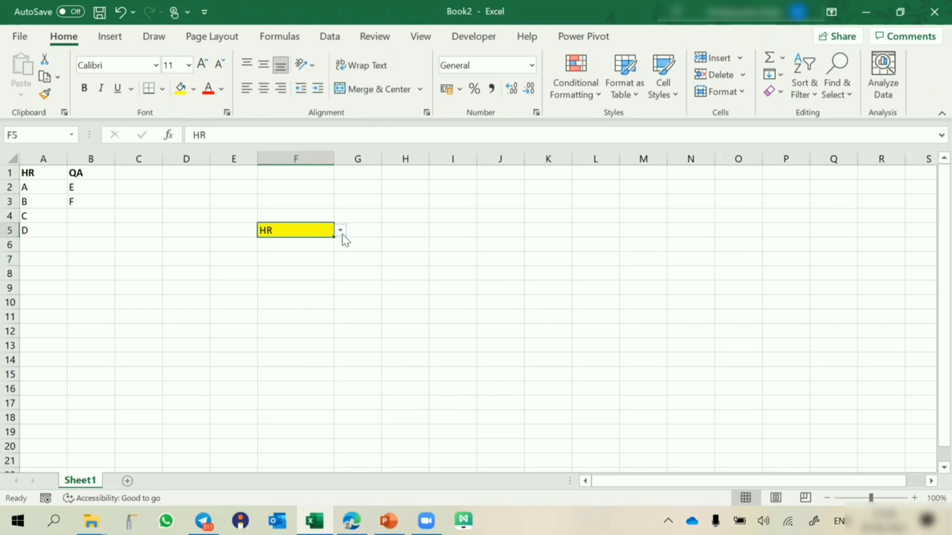
left_click(341, 231)
left_click(310, 254)
left_click(291, 257)
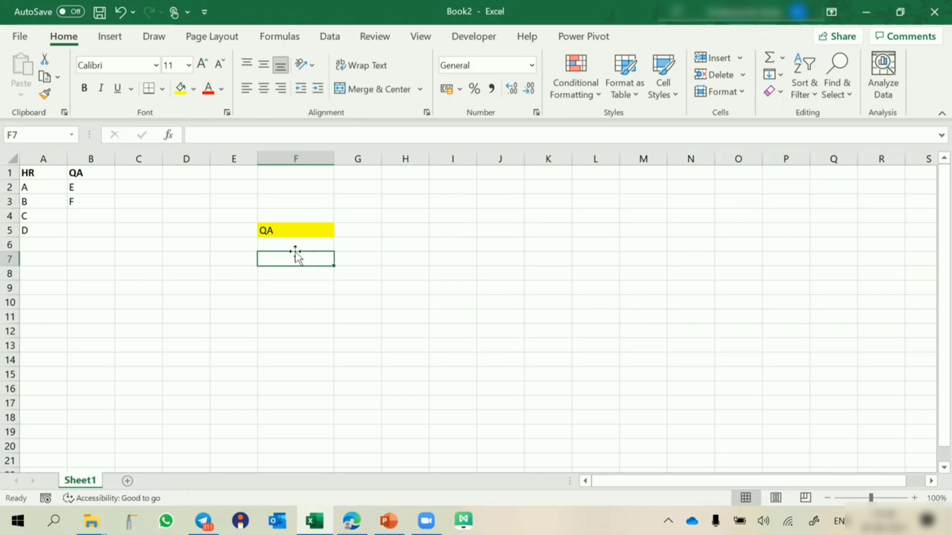
left_click(297, 230)
left_click(342, 231)
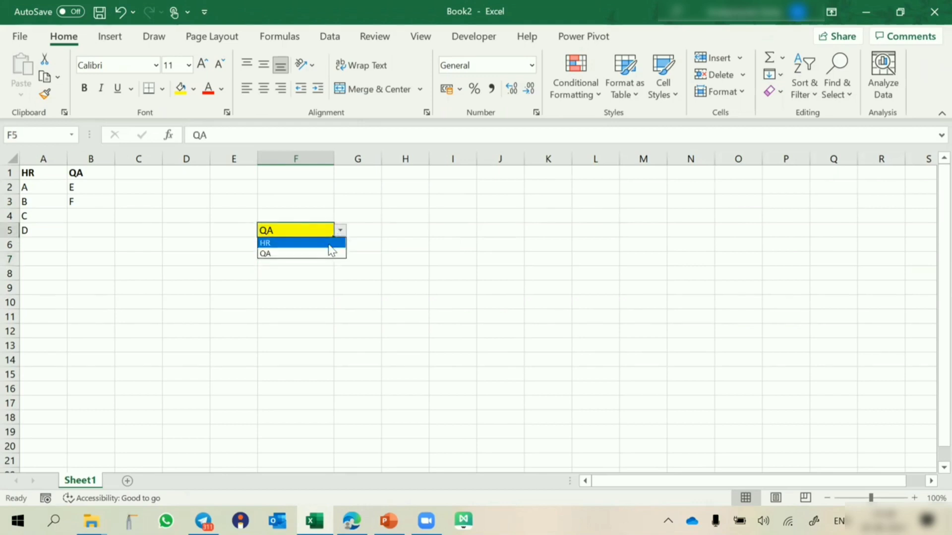
left_click(278, 243)
left_click(314, 260)
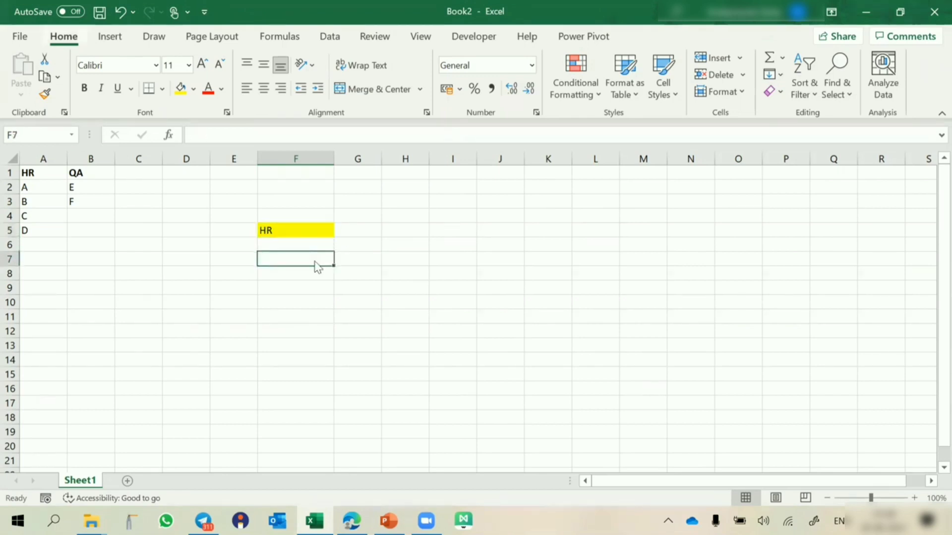
Step: Set F7's data validation to allow a list and open its source entry clear of the worksheet data
key("alt+a")
key("v")
key("v")
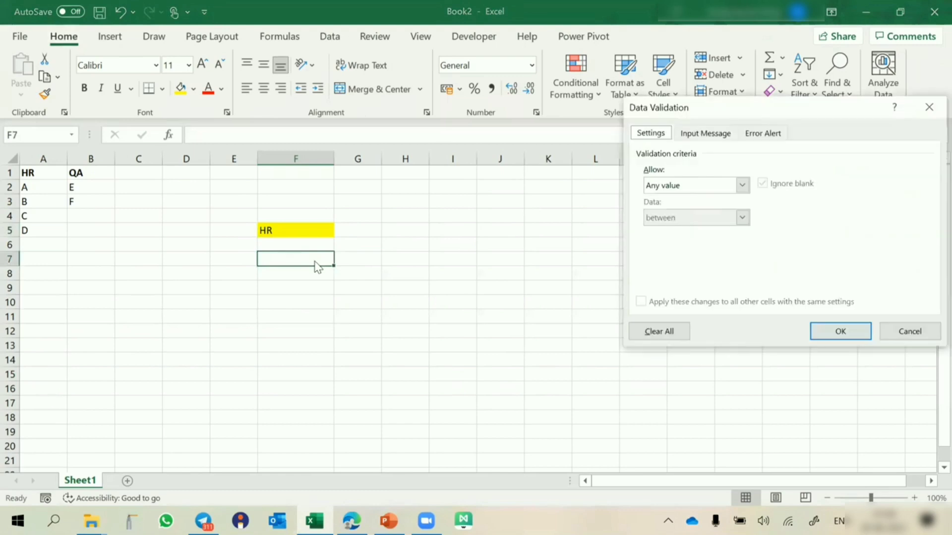
left_click(679, 185)
left_click(679, 186)
left_click(679, 187)
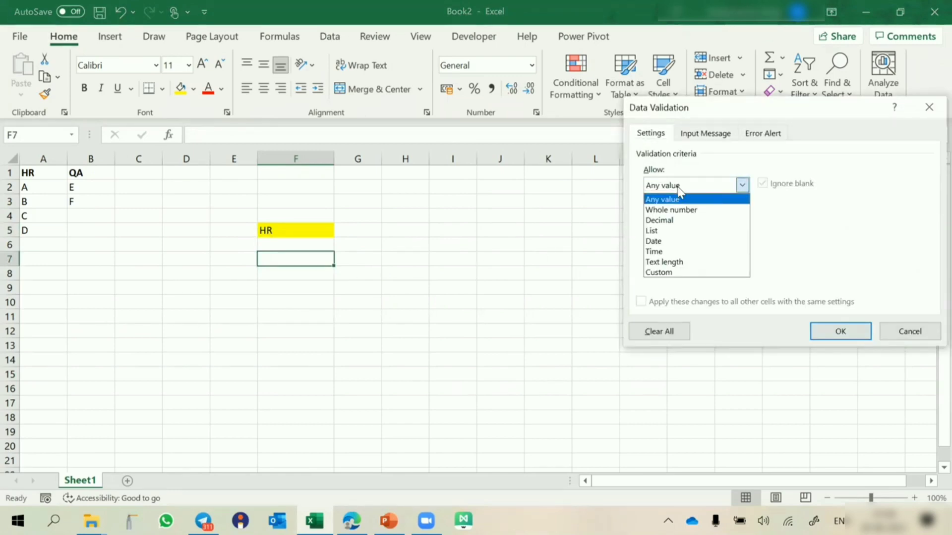
left_click(662, 231)
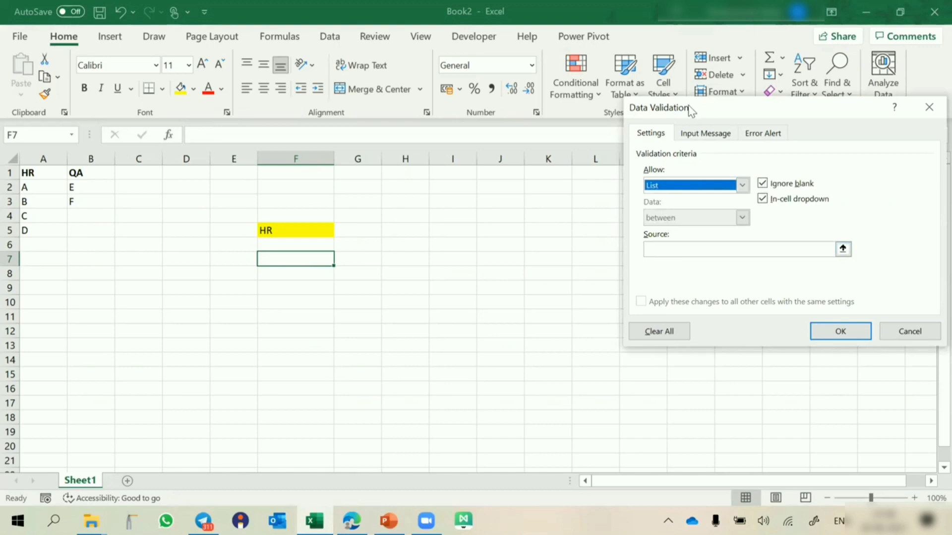
left_click_drag(691, 111, 488, 105)
left_click(639, 242)
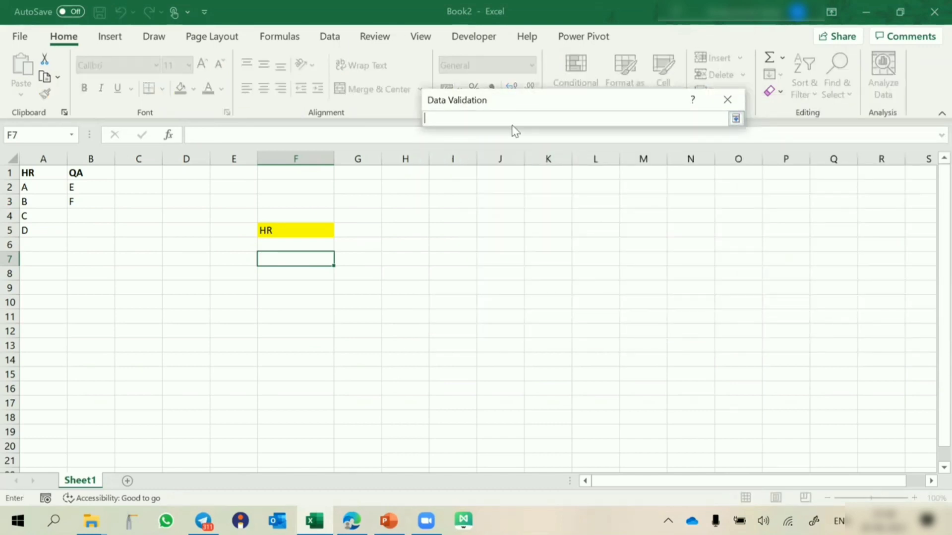
left_click_drag(519, 99, 349, 299)
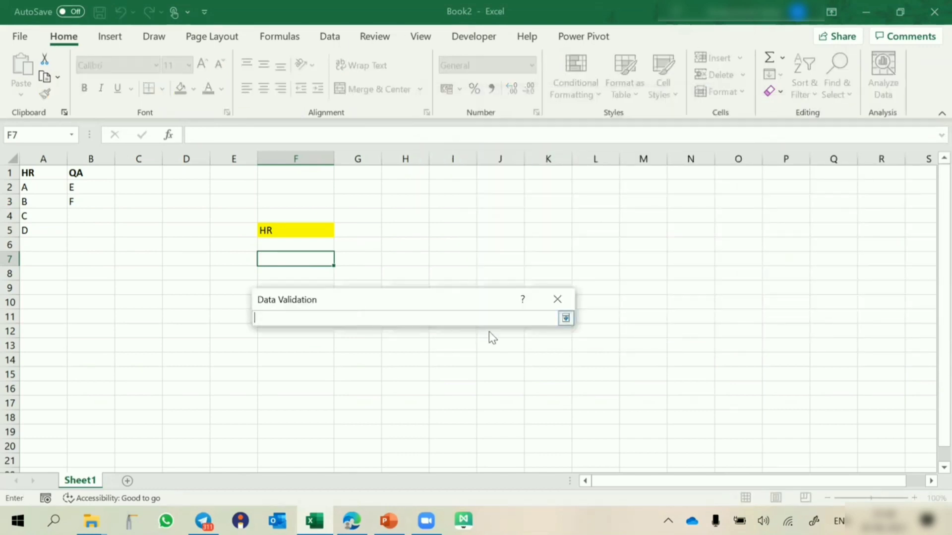
Step: Begin F7's list source formula with =IF($F$5="HR",$A$2:$A$5 so HR returns the entries in column A
left_click(466, 318)
type("=IF(")
left_click(302, 230)
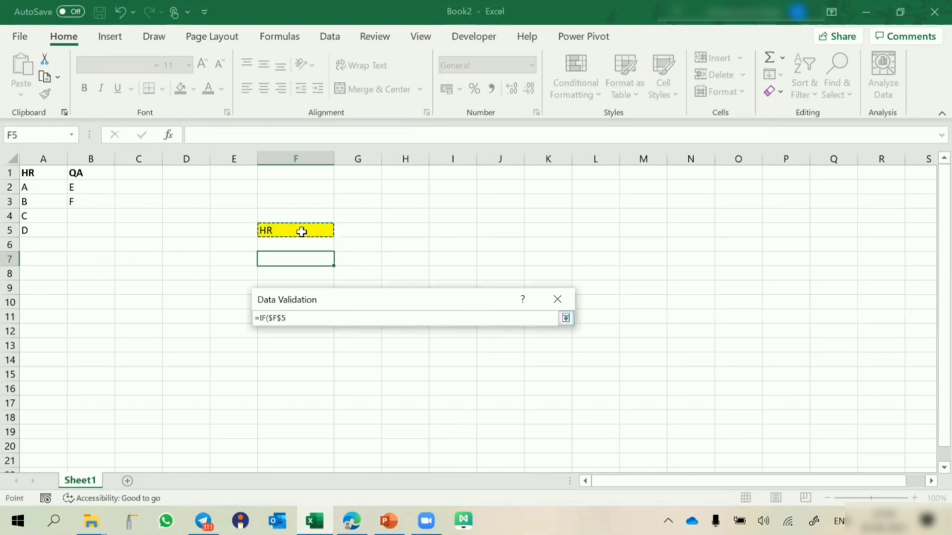
type("=\"H")
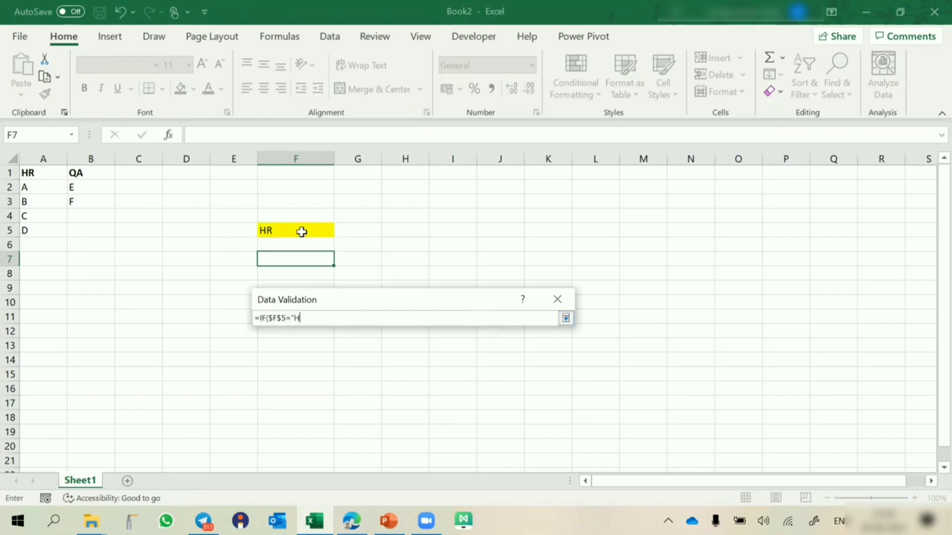
type("R\",")
left_click_drag(28, 189, 30, 224)
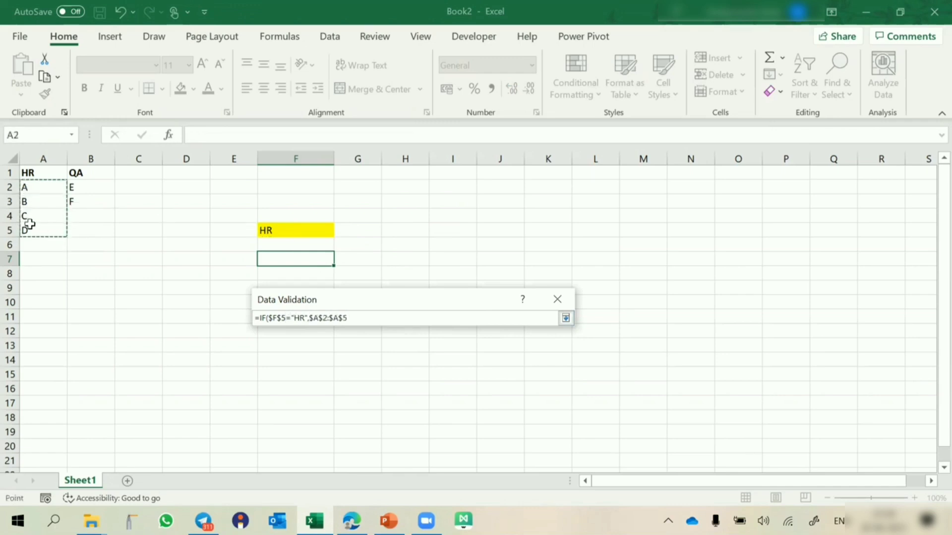
Step: Complete F7's source formula with the nested condition IF($F$5="QA",$B$2:$B$3)) and apply the validation rule
type(",IF")
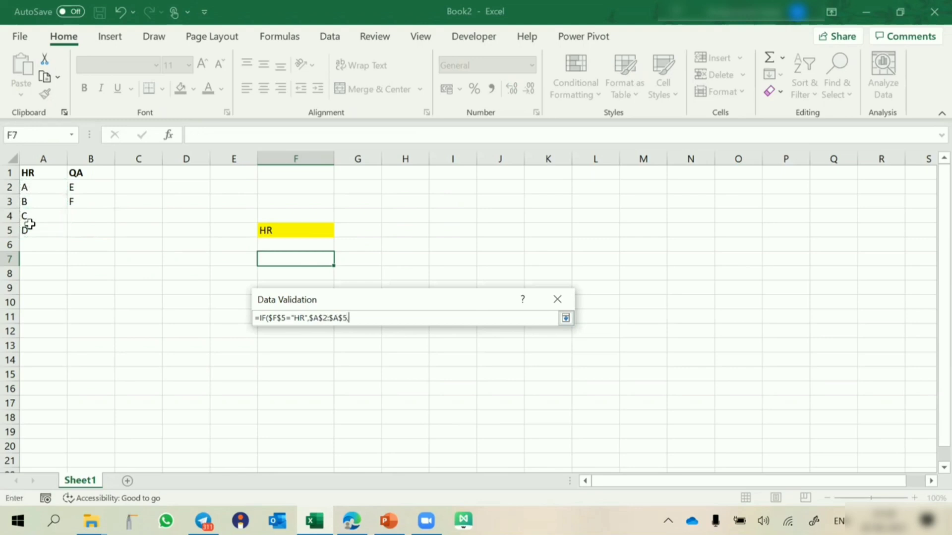
type("(")
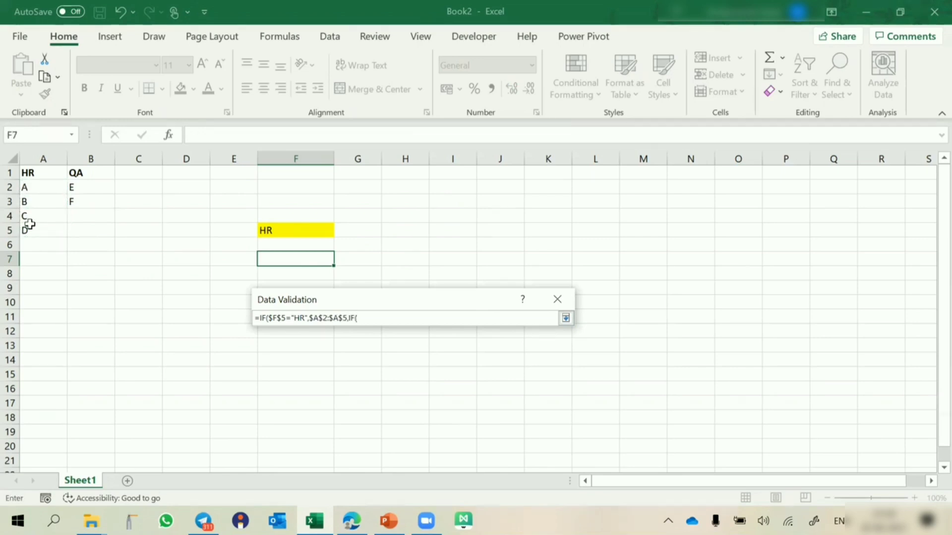
left_click(283, 231)
type("=\"QA\",")
left_click_drag(79, 189, 86, 197)
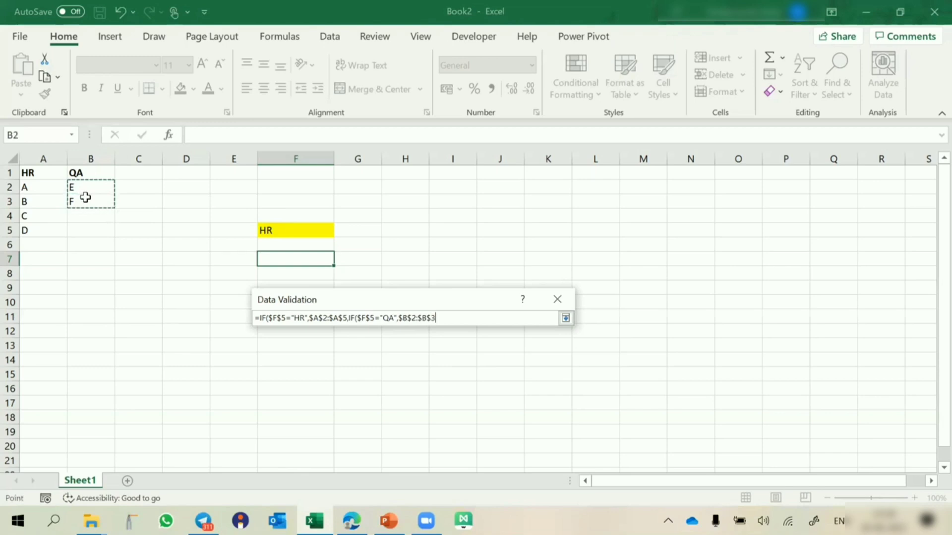
type(")")
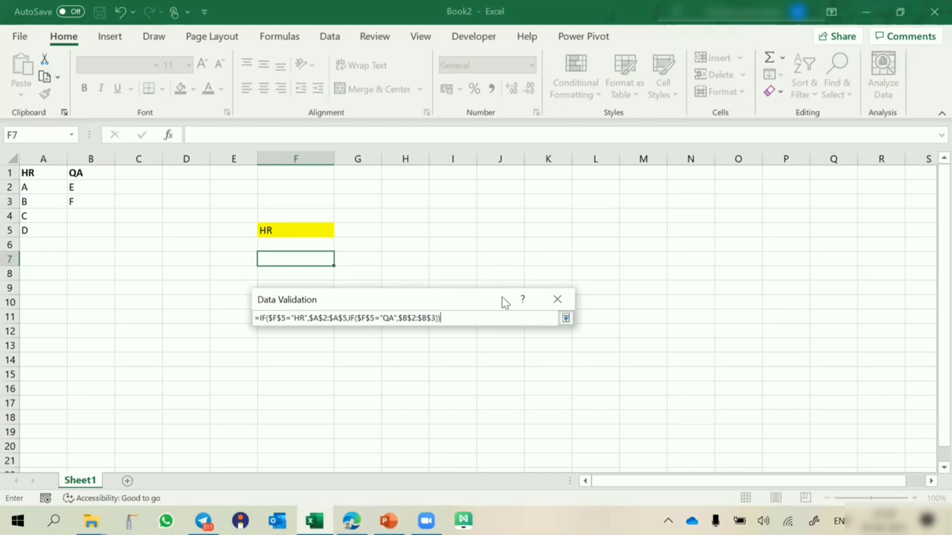
left_click(566, 319)
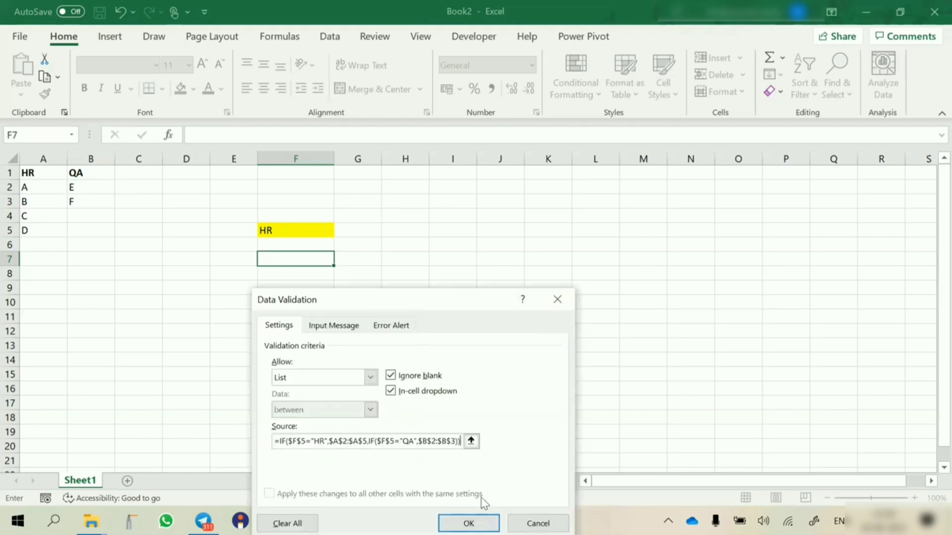
left_click(468, 523)
left_click(436, 315)
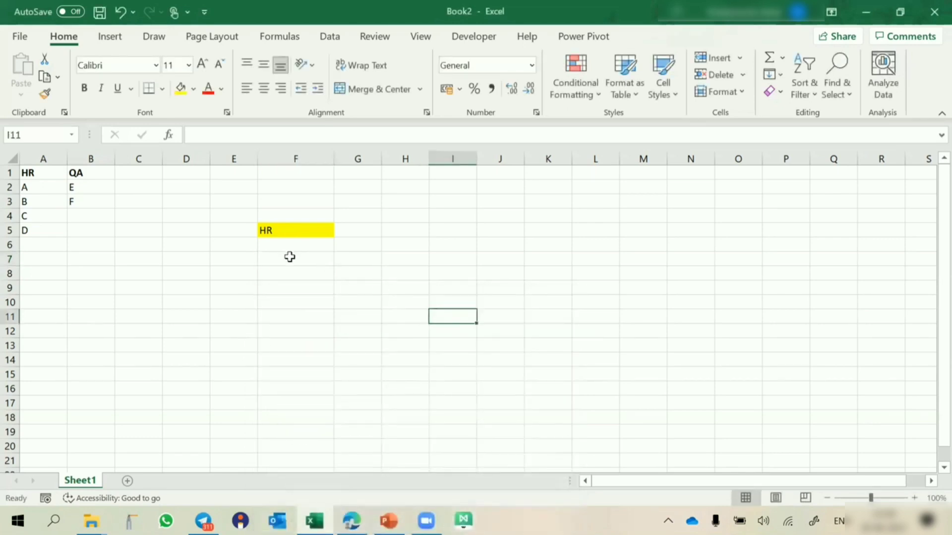
Step: Check the choices F7's dropdown offers while F5 is set to HR
left_click(289, 257)
left_click(341, 259)
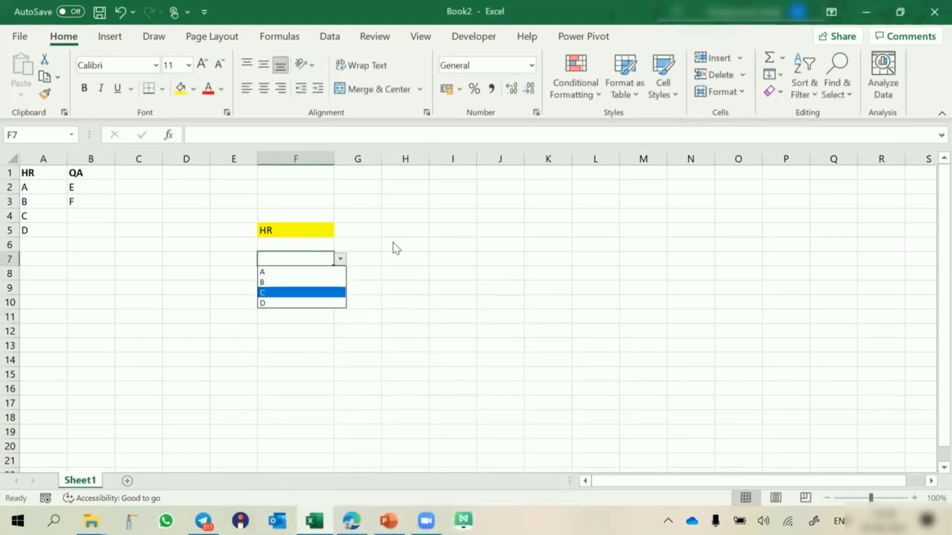
key("Escape")
Step: Choose QA in F5 and check the choices offered in F7's dependent dropdown
left_click(308, 229)
left_click(340, 230)
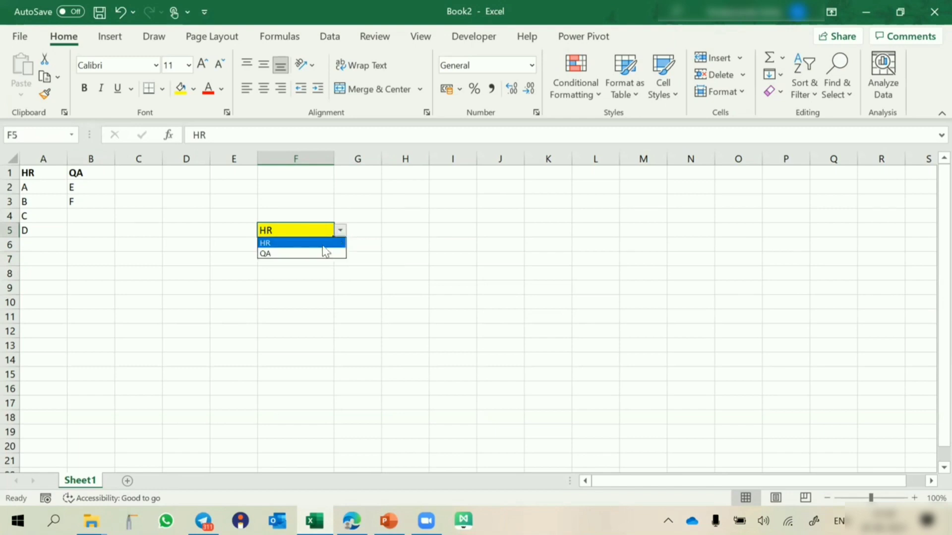
left_click(303, 257)
left_click(302, 261)
left_click(340, 260)
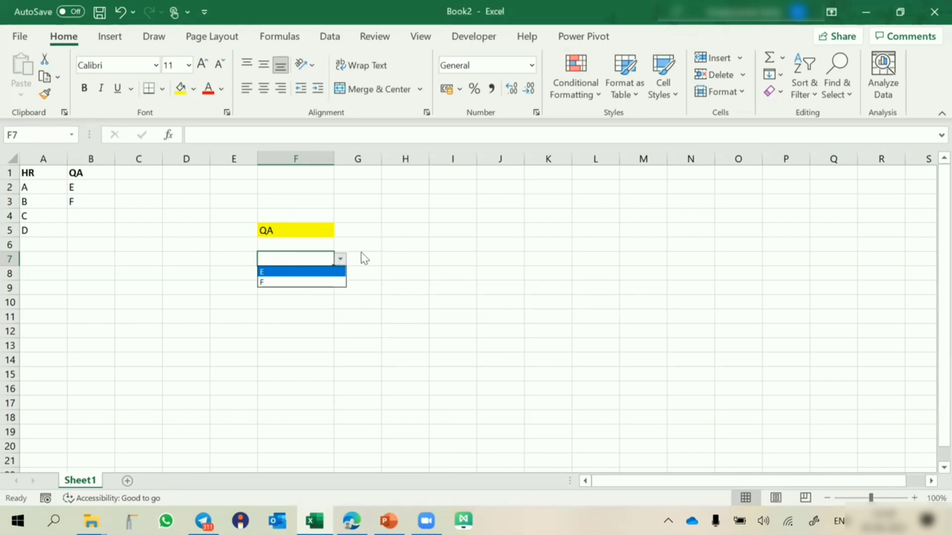
key("Escape")
left_click(320, 231)
left_click(304, 260)
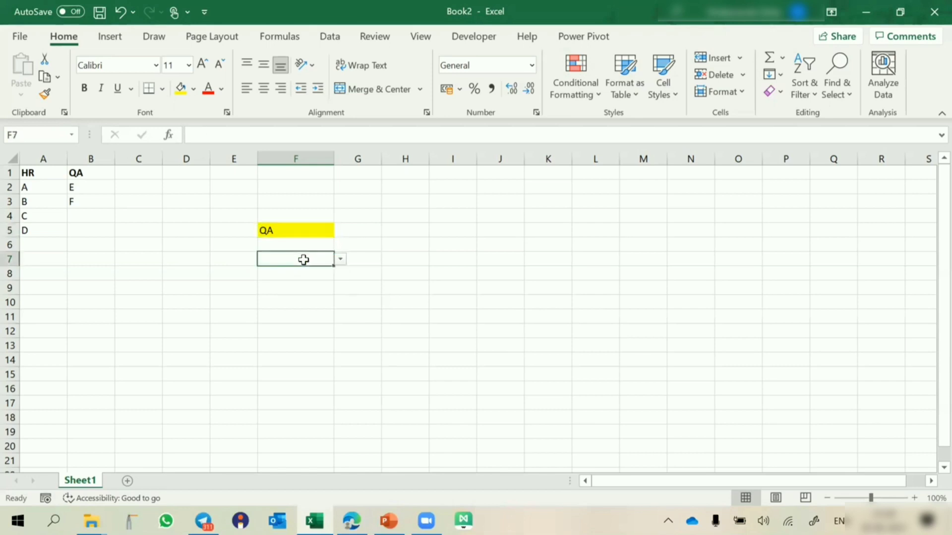
Step: Expand the source formula of F7's data validation rule for a screenshot, close the dialog and paste the picture into the sheet
key("alt+d+l")
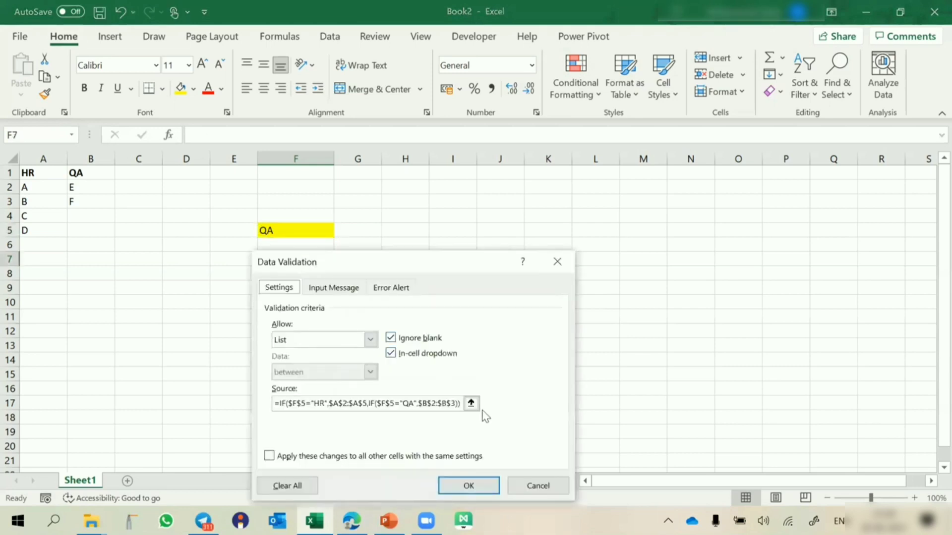
left_click(472, 402)
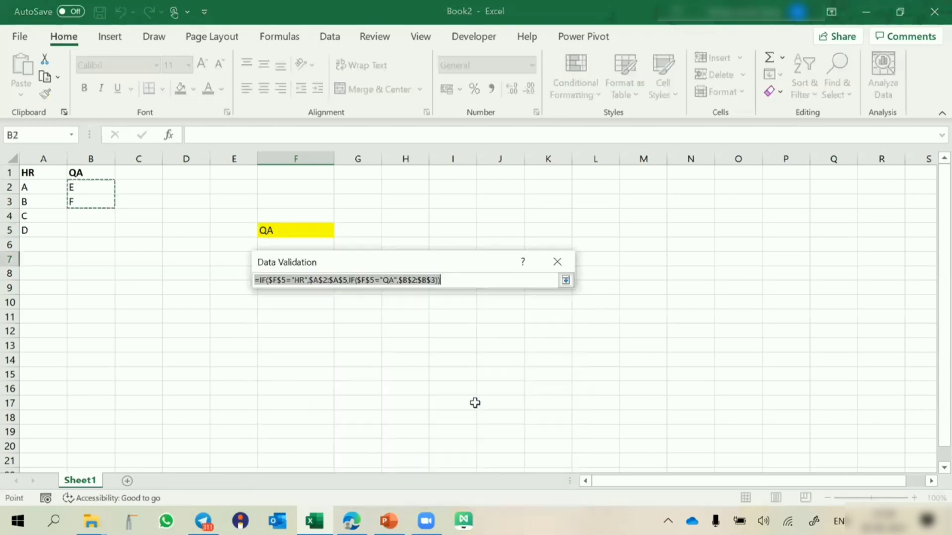
left_click(534, 287)
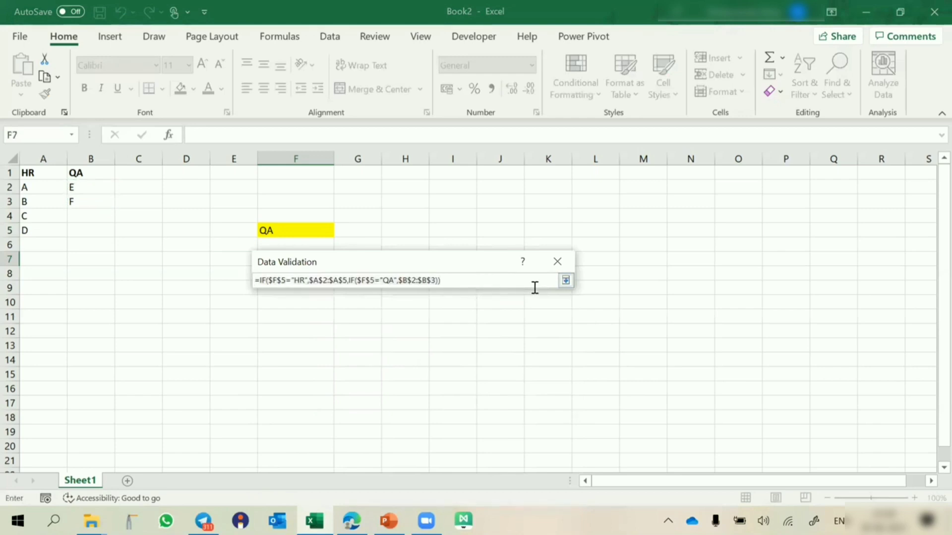
left_click(565, 261)
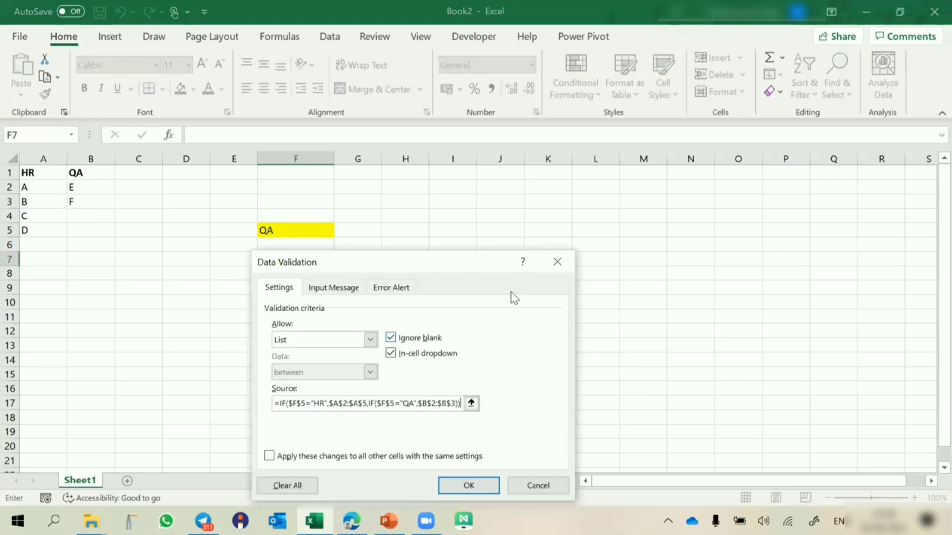
left_click(550, 265)
left_click(296, 302)
left_click(308, 347)
key("ctrl+v")
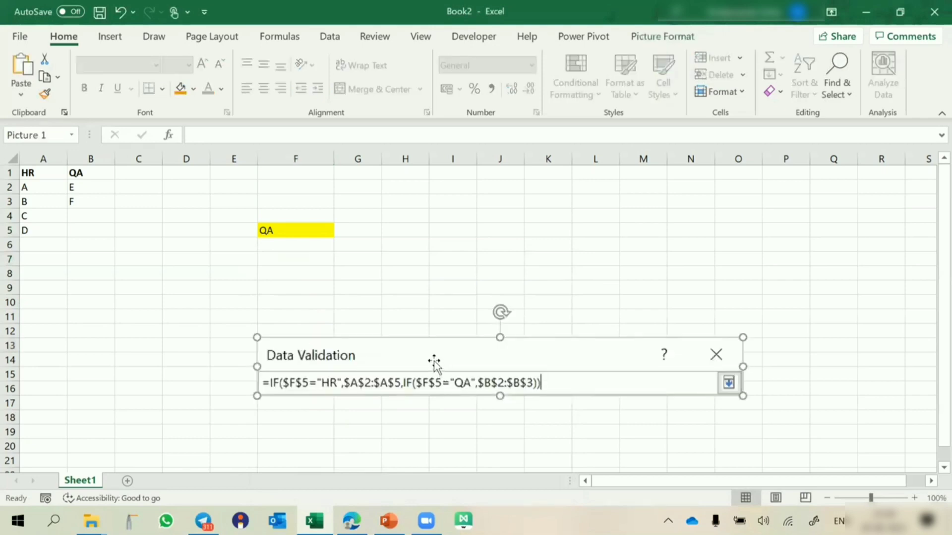
Step: Enlarge the pasted formula picture and place it across the sheet below row 10, clear of the dropdown cells
left_click_drag(431, 355, 341, 280)
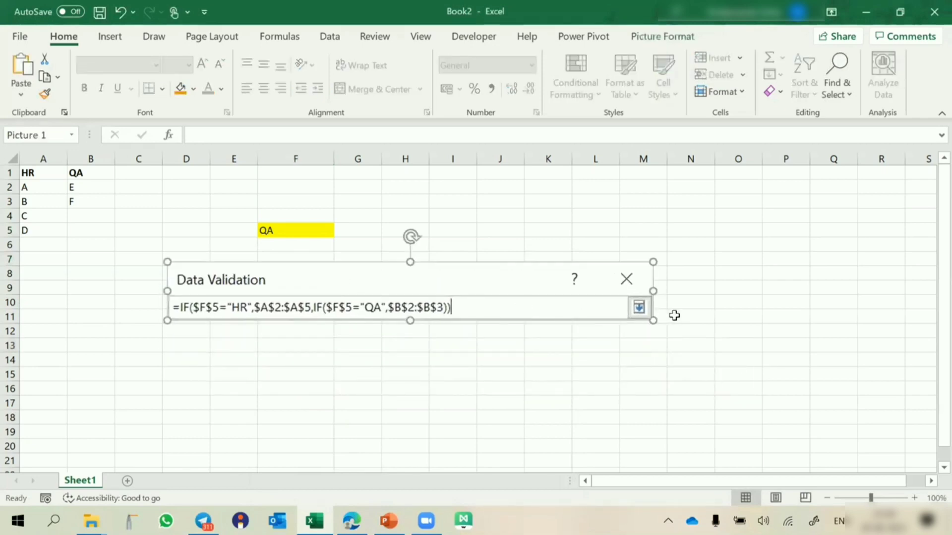
left_click_drag(653, 319, 763, 360)
left_click_drag(666, 289, 600, 349)
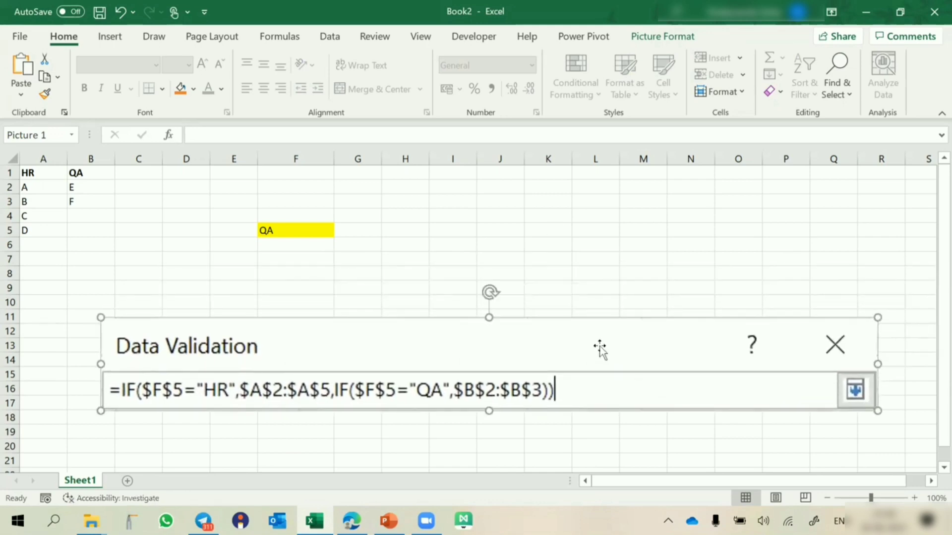
left_click(487, 240)
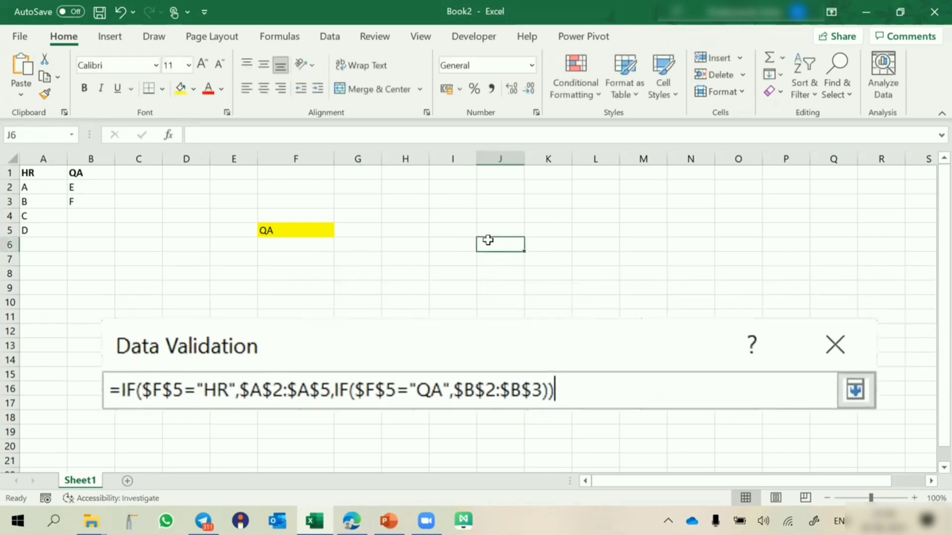
Step: Fill cell F7 with yellow and choose E from its dropdown
left_click(283, 244)
left_click(280, 258)
left_click(180, 89)
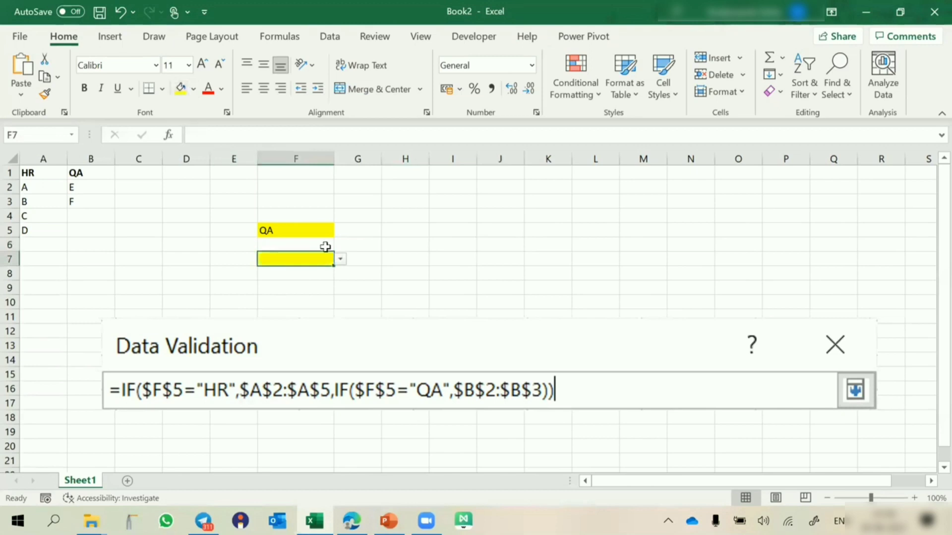
left_click(340, 259)
left_click(314, 268)
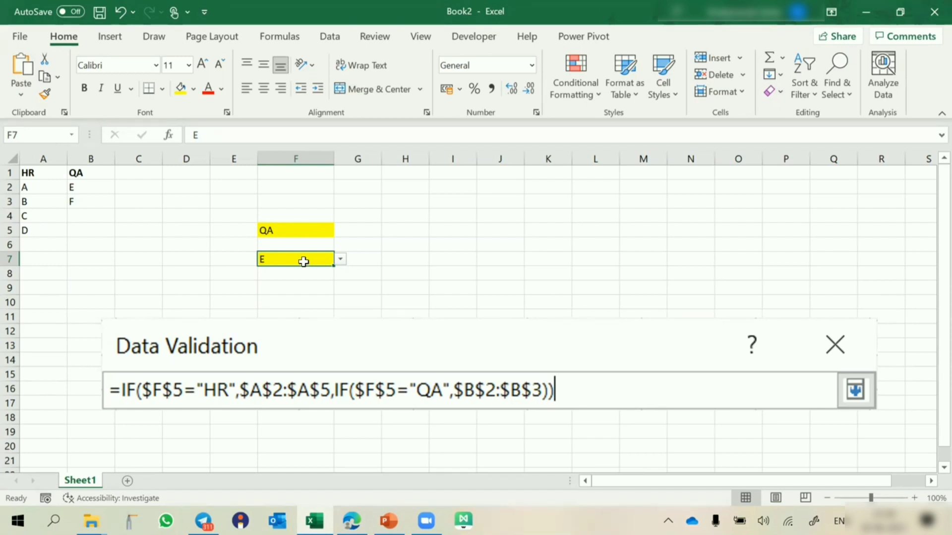
Step: Switch F5 to HR and choose B from F7's dependent dropdown
left_click(308, 231)
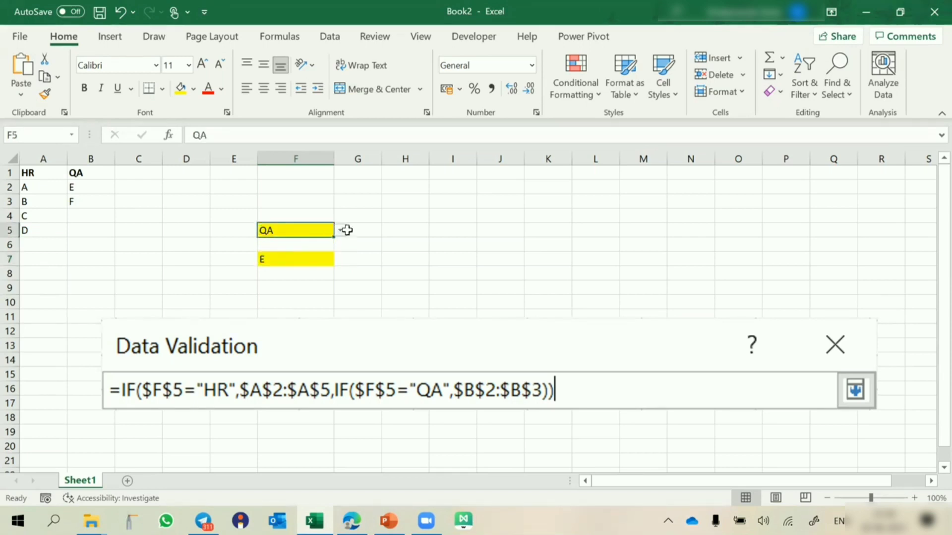
left_click(321, 245)
left_click(307, 258)
left_click(340, 260)
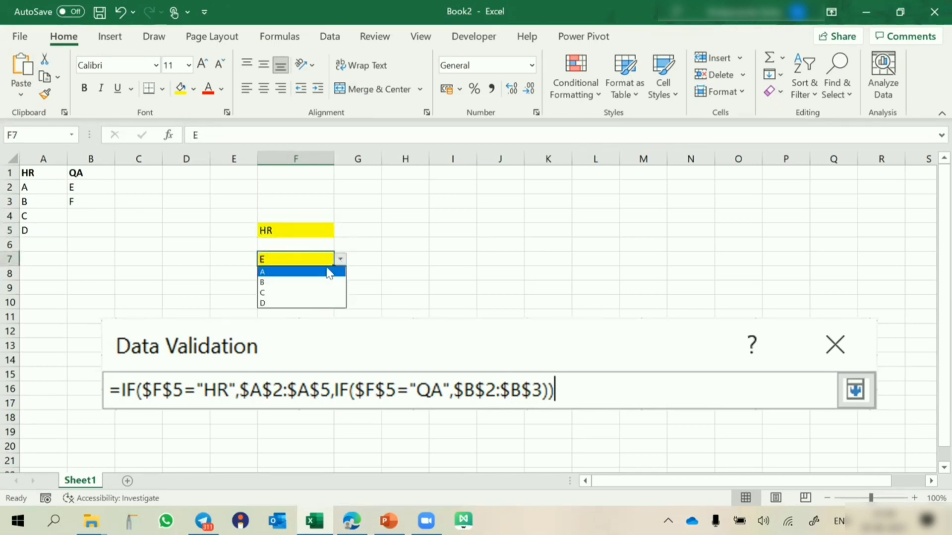
left_click(296, 285)
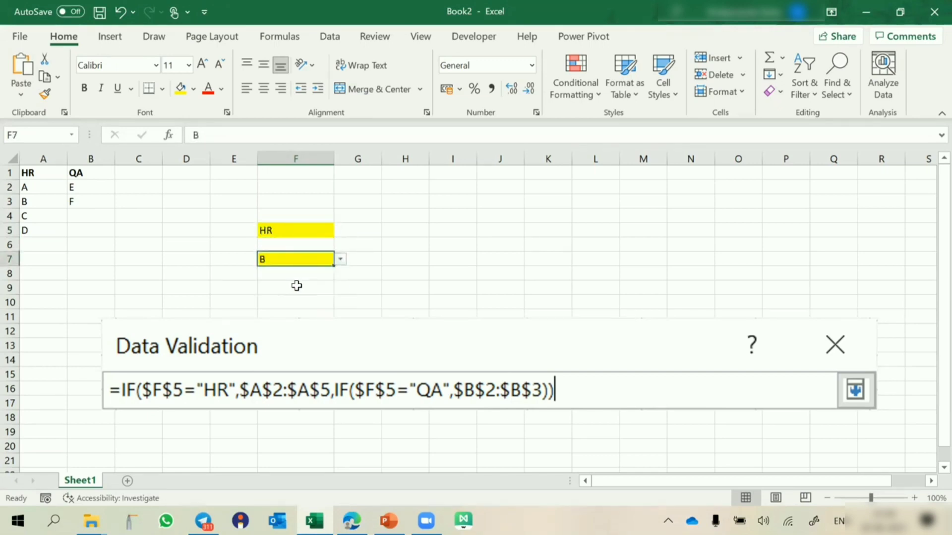
Step: Switch F5 to QA, check the choices in F7's dependent dropdown and choose F
left_click(323, 231)
left_click(340, 230)
left_click(315, 252)
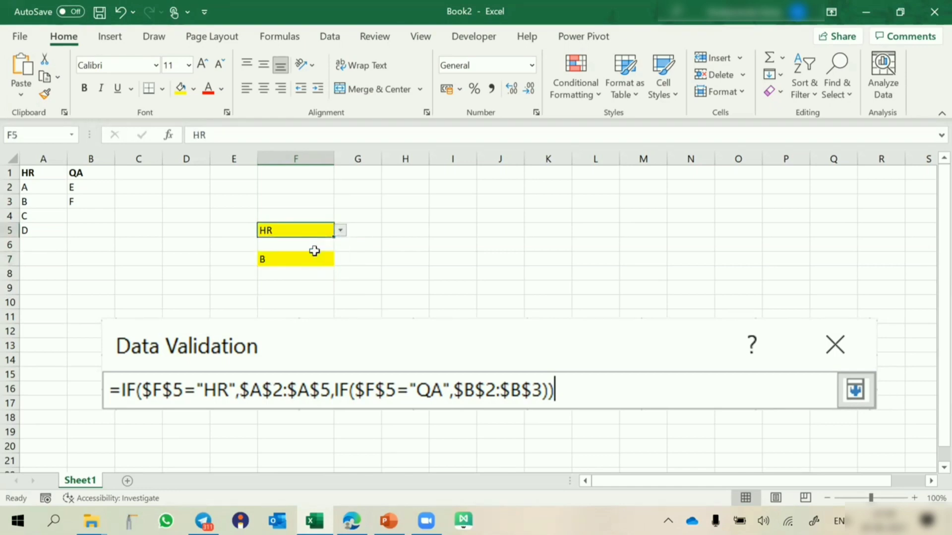
left_click(302, 260)
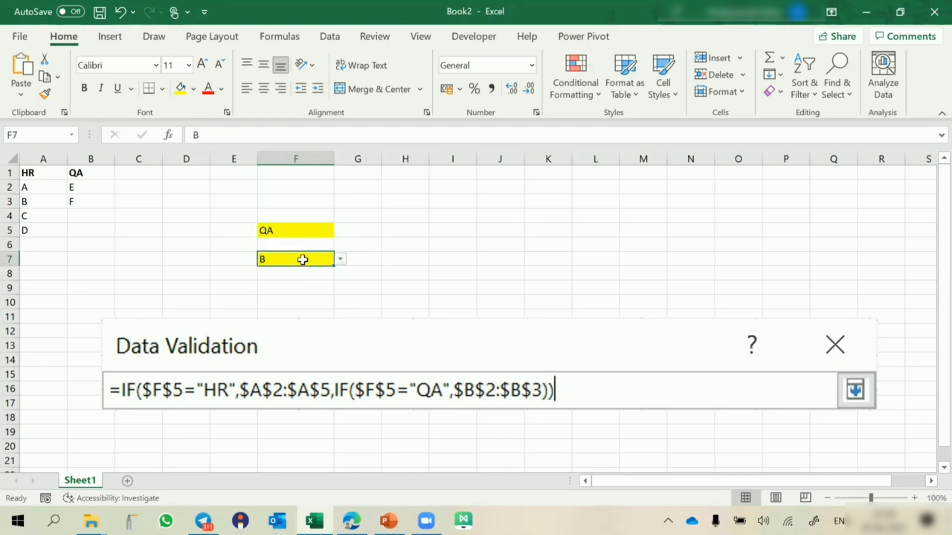
left_click(340, 260)
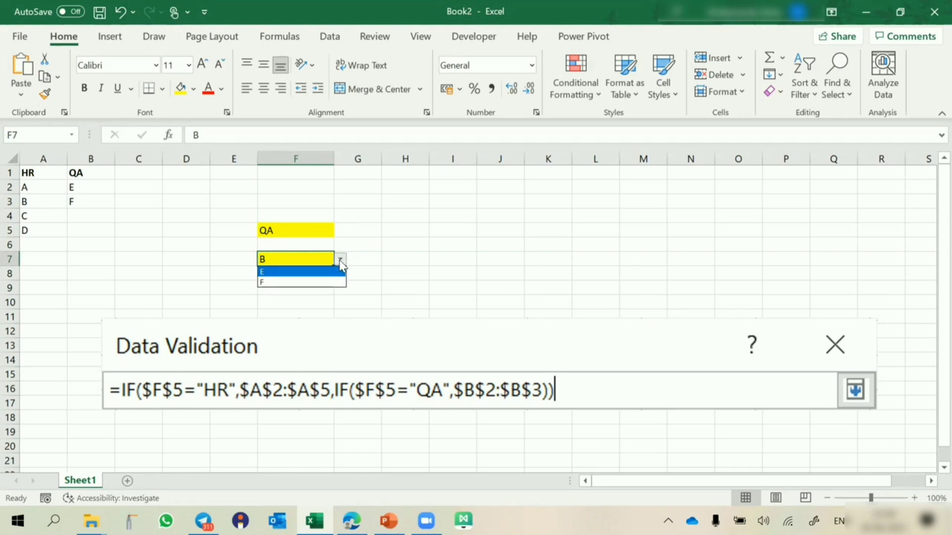
left_click(448, 258)
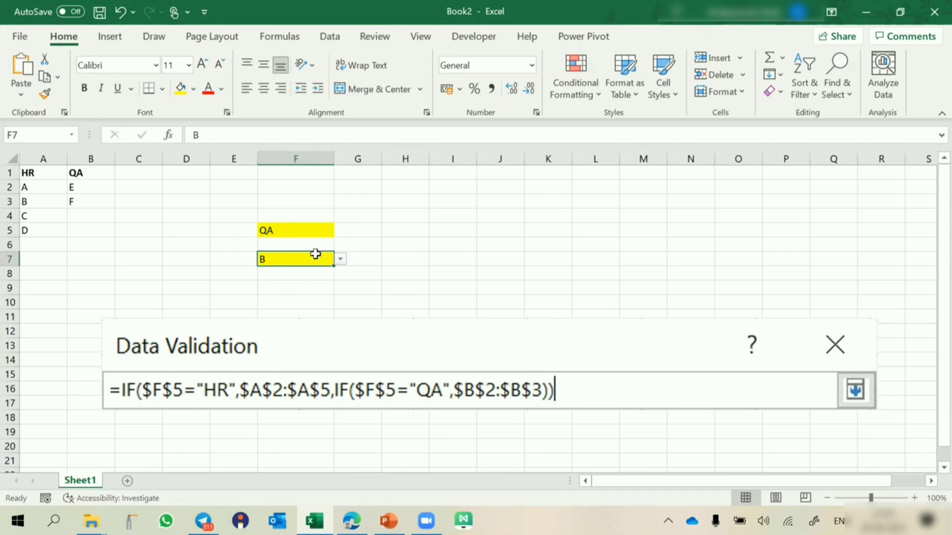
left_click(340, 263)
left_click(328, 277)
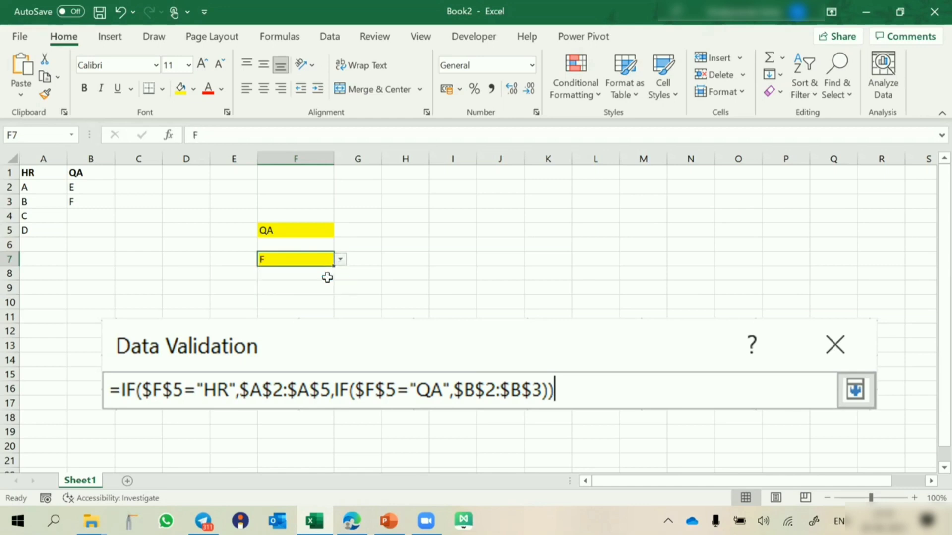
Step: Set F5 to HR again and check F7's dropdown choices without picking a new entry
left_click(327, 235)
left_click(340, 231)
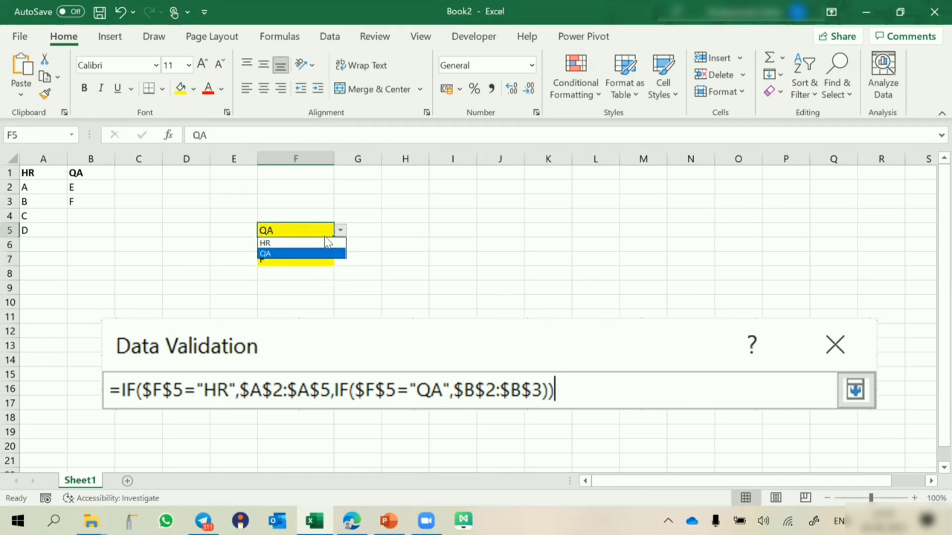
left_click(327, 243)
left_click(307, 257)
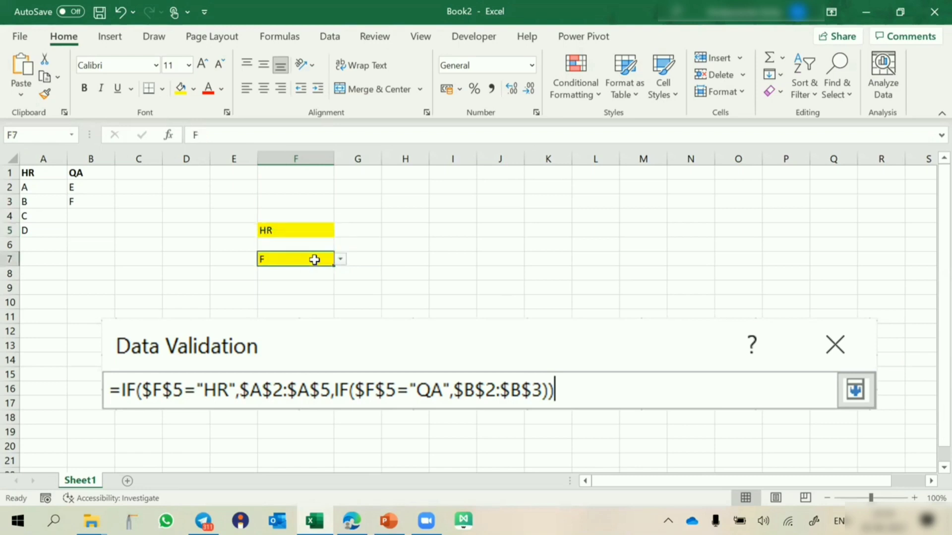
left_click(340, 260)
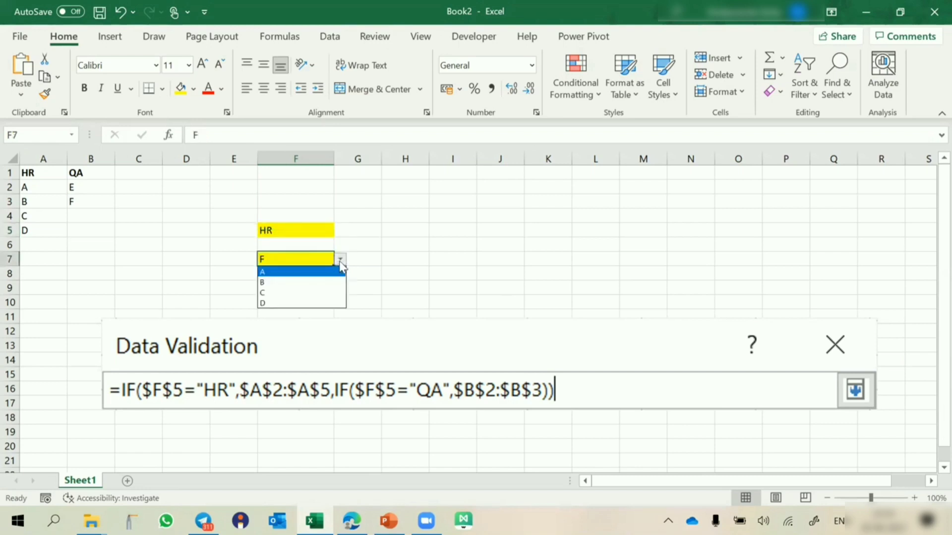
key("Escape")
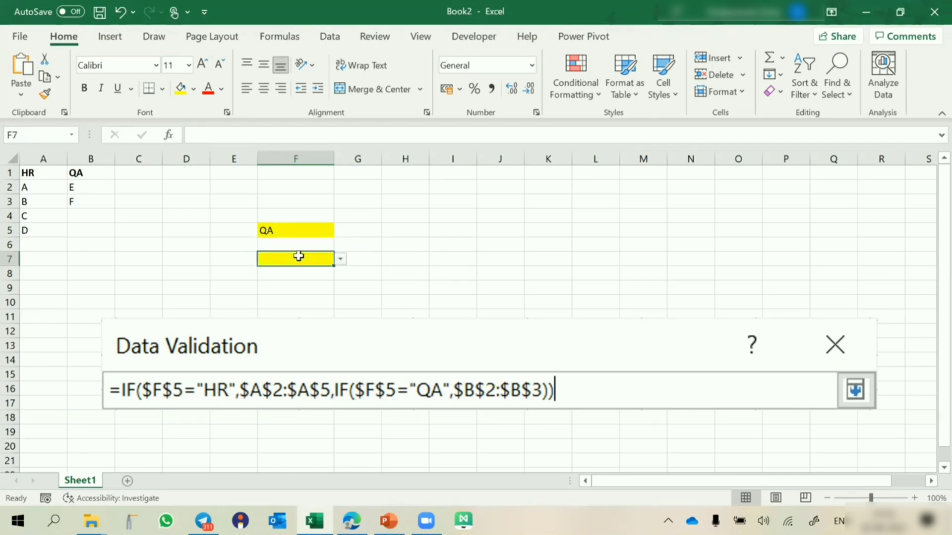
Step: In the Visual Basic editor, add a Worksheet_Change procedure to Sheet1's code module and delete the empty SelectionChange procedure
left_click(294, 226)
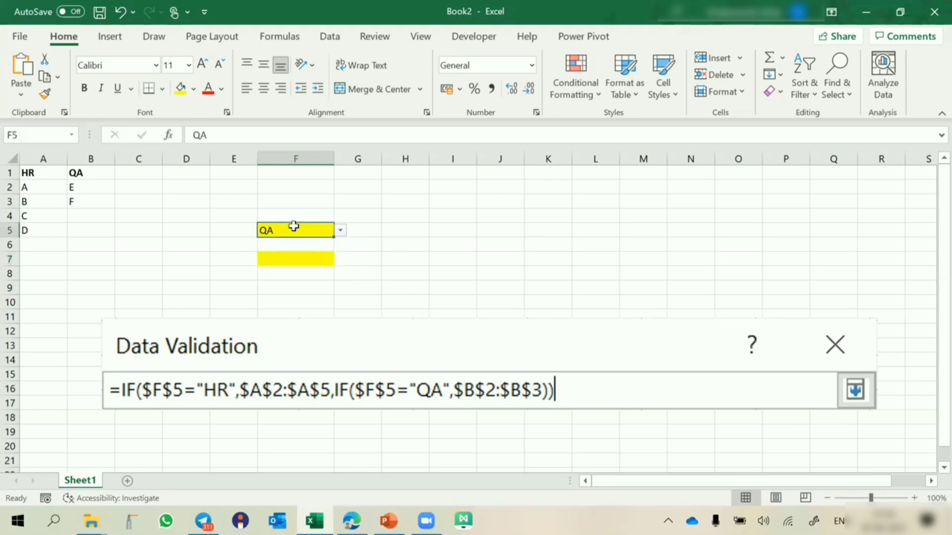
key("alt+F11")
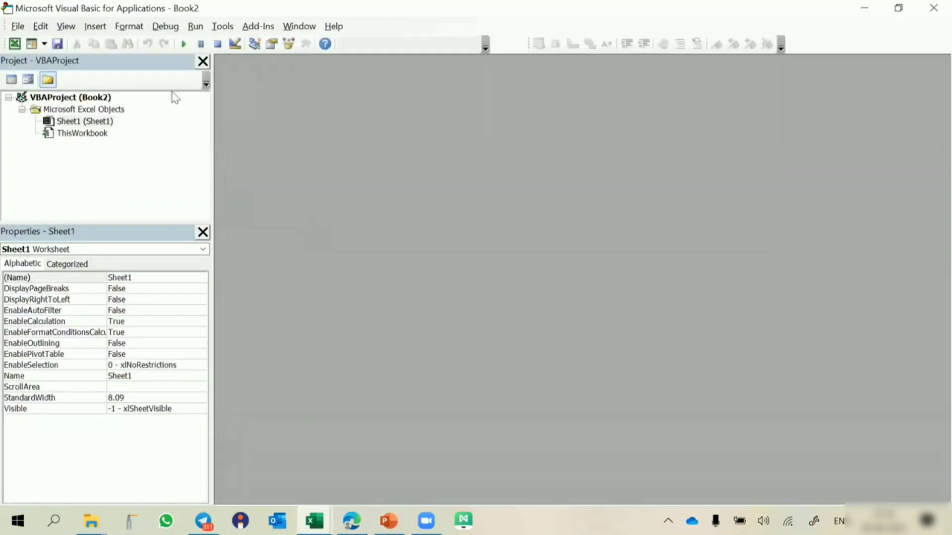
double_click(96, 121)
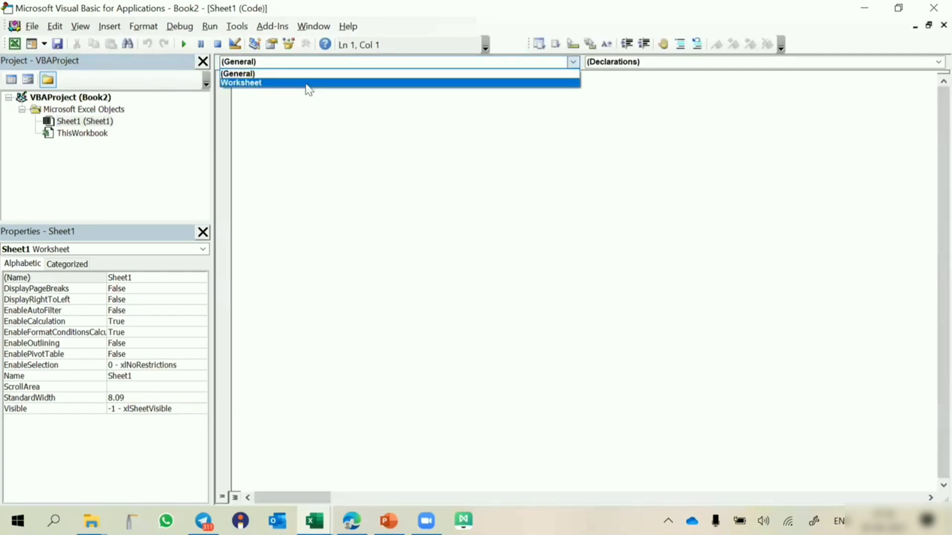
left_click(308, 80)
left_click(598, 62)
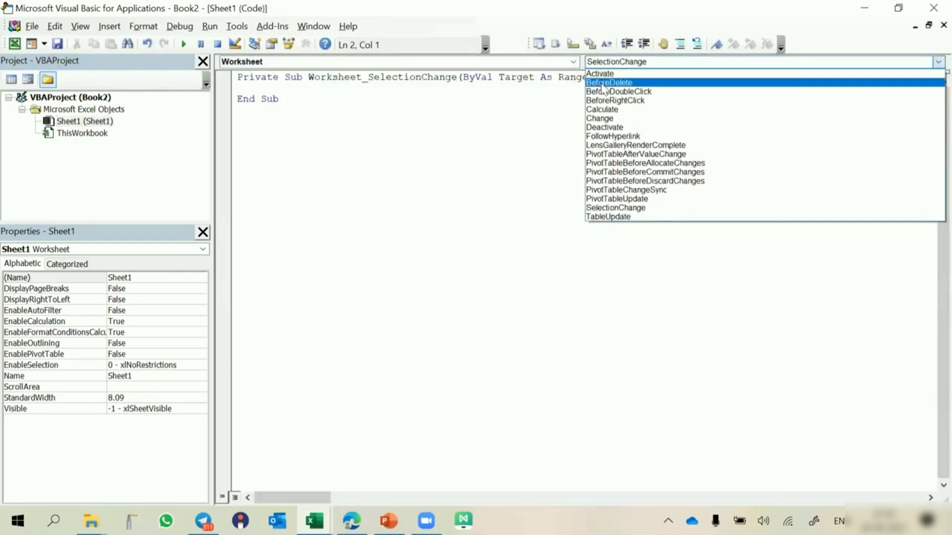
left_click(601, 115)
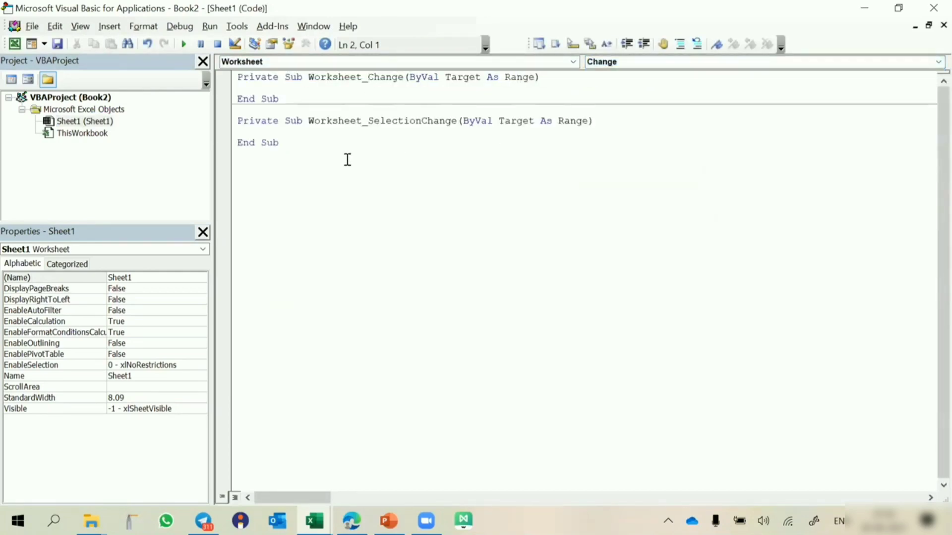
left_click_drag(224, 144, 221, 123)
key("Delete")
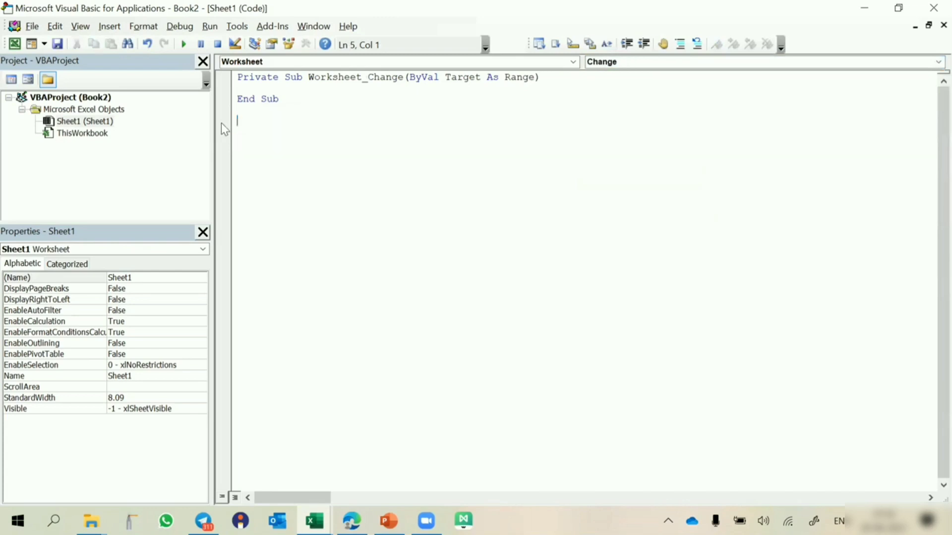
Step: Inside Worksheet_Change, write an If block with the condition If Target.Address = "$F$5" Then, closed by End If
left_click(253, 86)
key("Return")
key("Return")
type("IF target.AddComment")
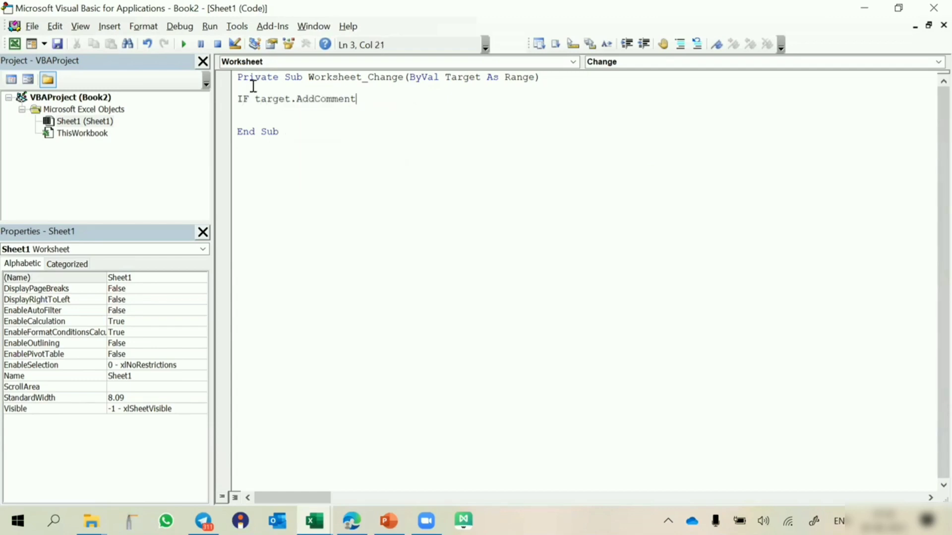
key("BackSpace")
key("BackSpace")
key("BackSpace")
key("BackSpace")
key("BackSpace")
key("BackSpace")
key("BackSpace")
type("ress=\"")
type("$F$5\" Then")
key("Return")
key("Return")
key("Return")
key("Return")
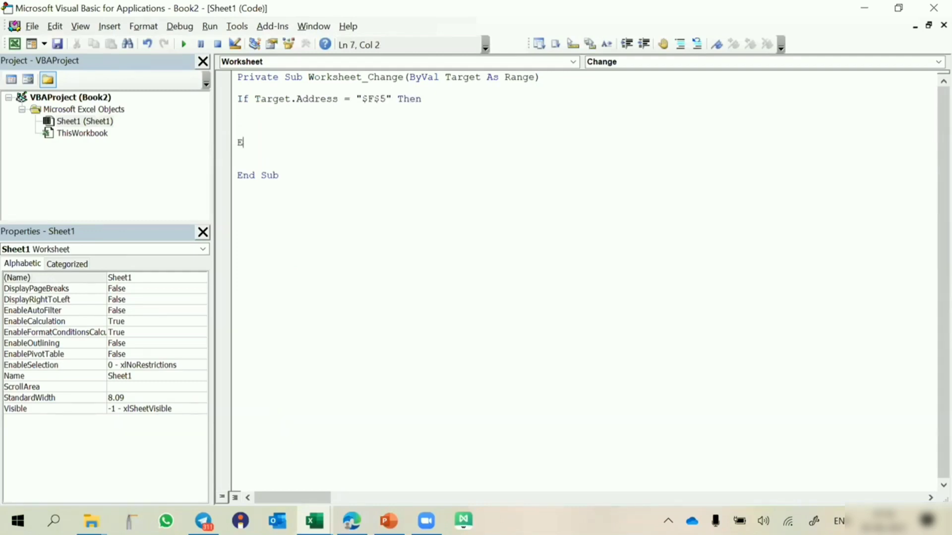
type("End if")
Step: Add the statement Range("F7").ClearContents inside the If block
left_click(251, 115)
key("Return")
type("R")
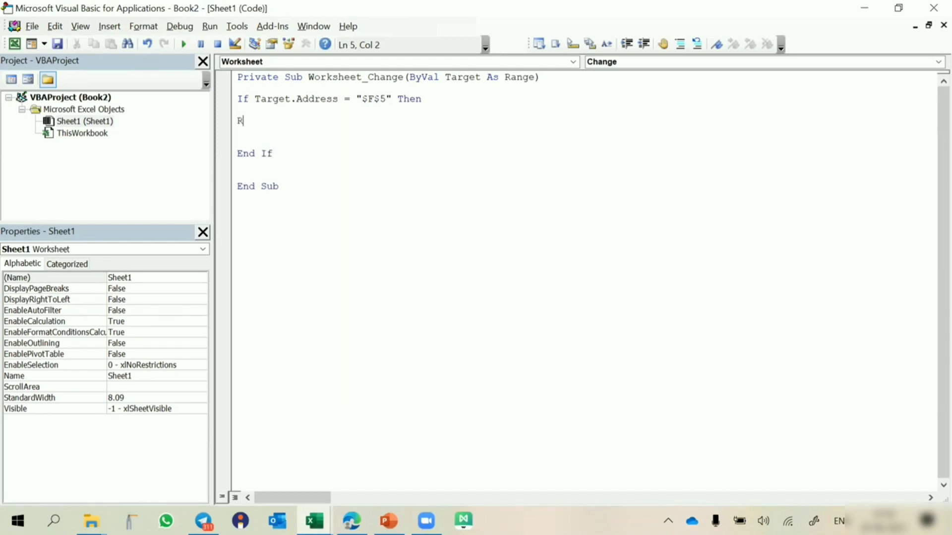
type("ange(\"")
type("F7\").clear")
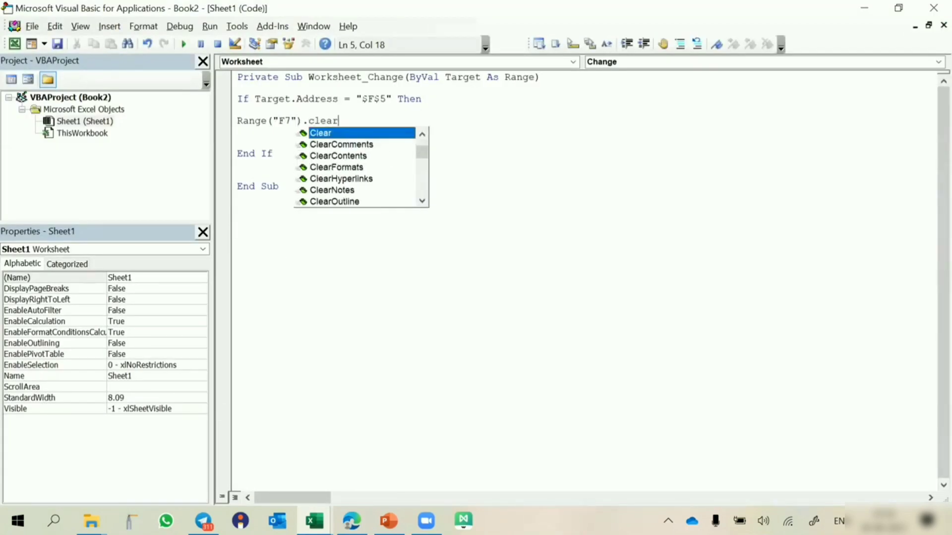
type("con")
key("Tab")
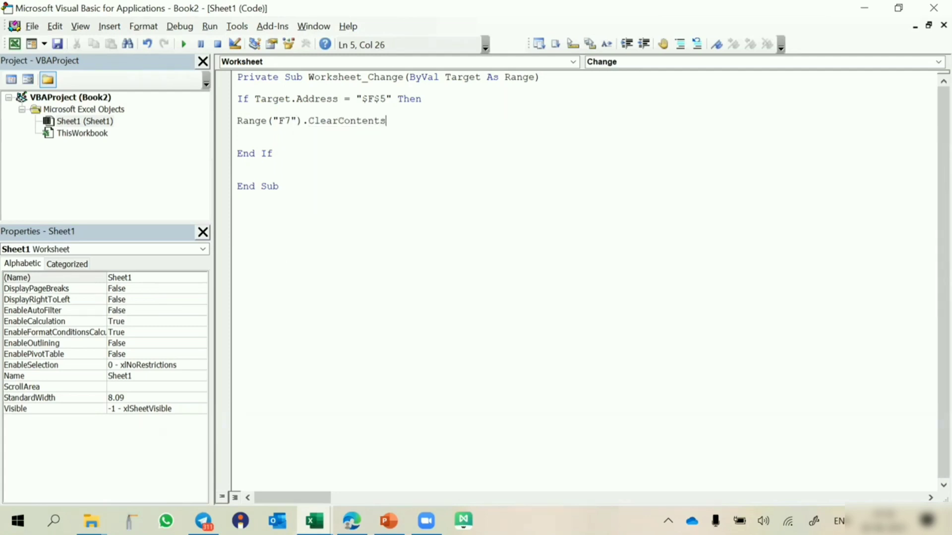
Step: Add the statement Range("F7").Select below the ClearContents line and remove surplus blank lines in the Worksheet_Change procedure
key("Return")
type("Rang")
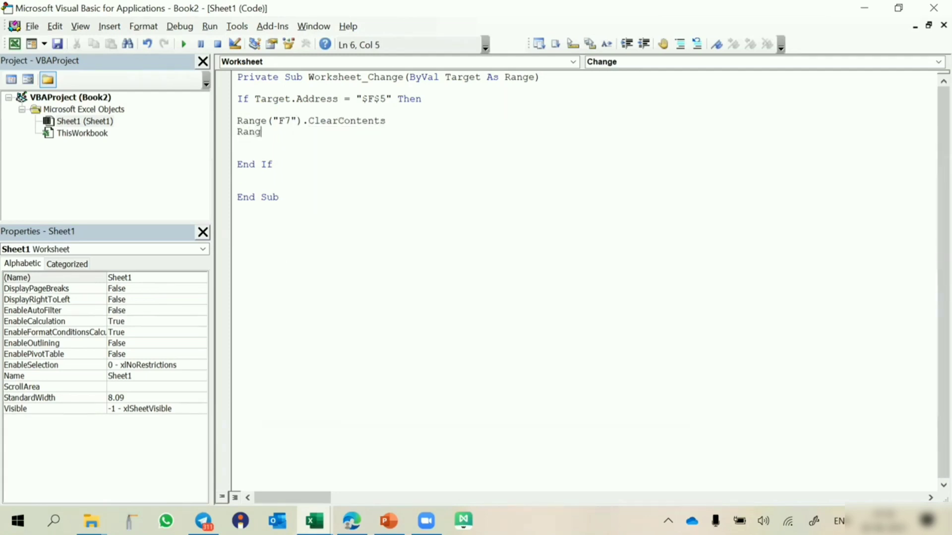
type("e(")
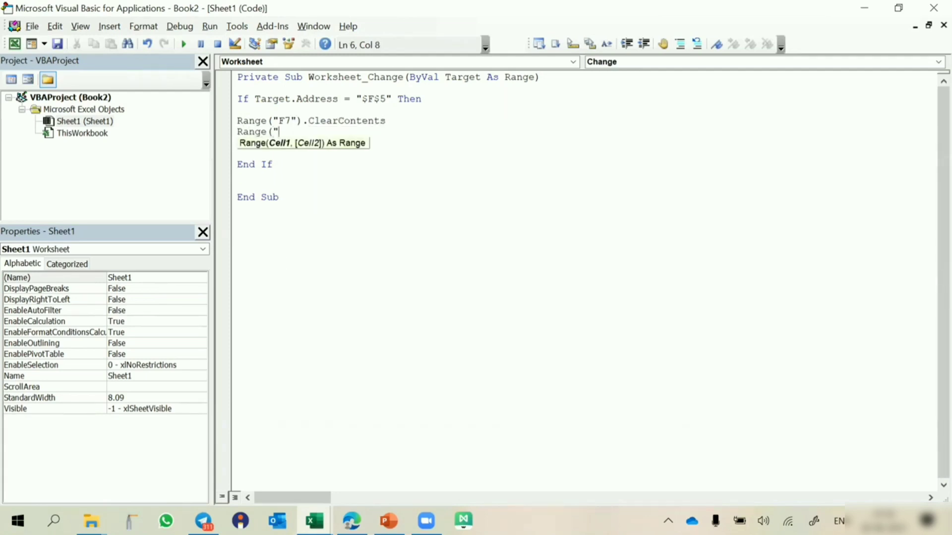
type("\"F7\").select")
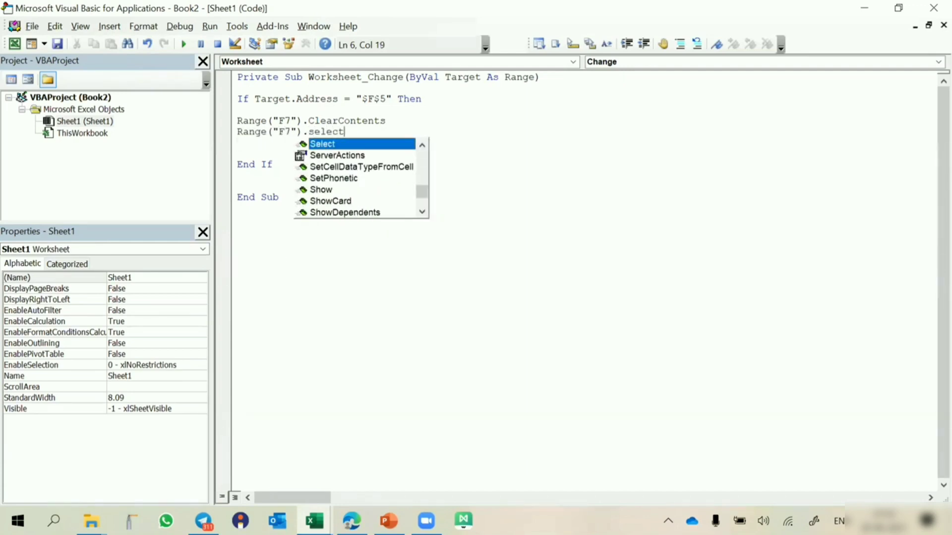
key("Delete")
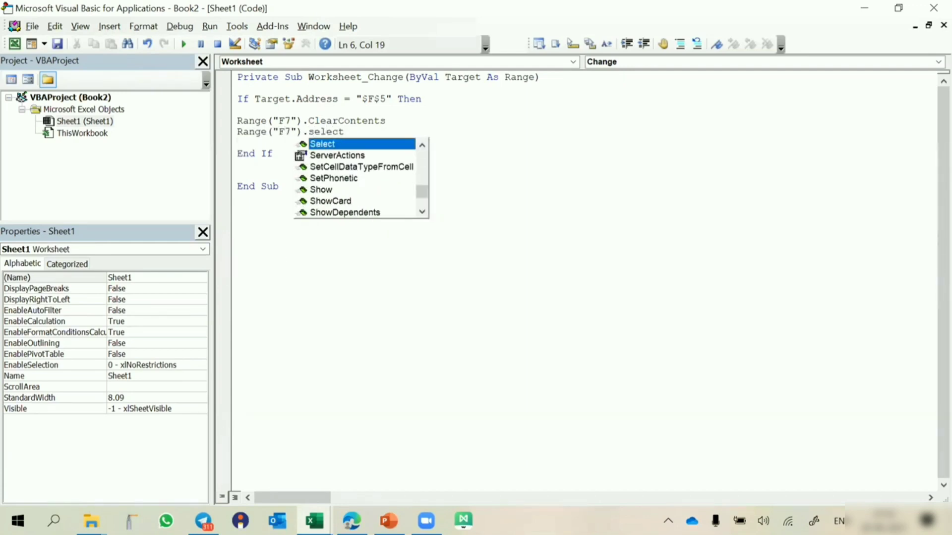
left_click(310, 437)
left_click(278, 153)
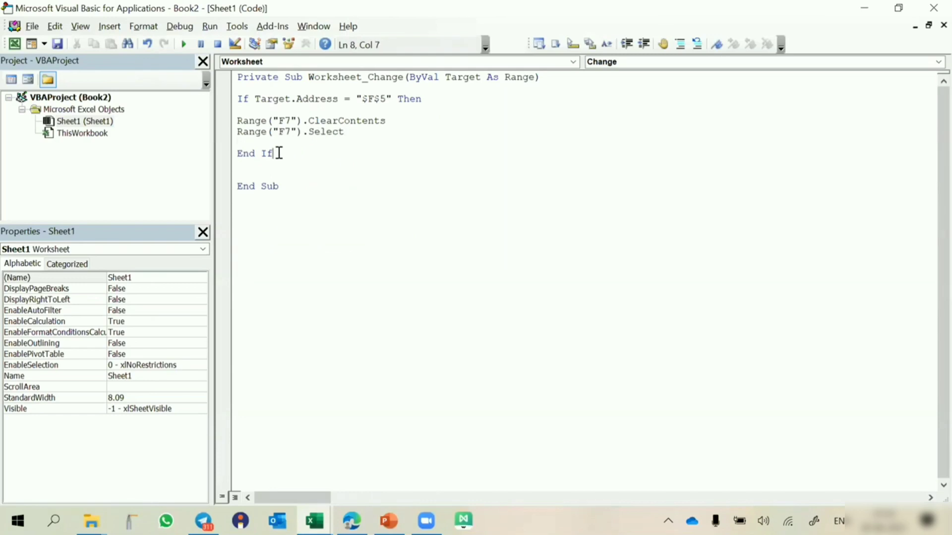
key("Delete")
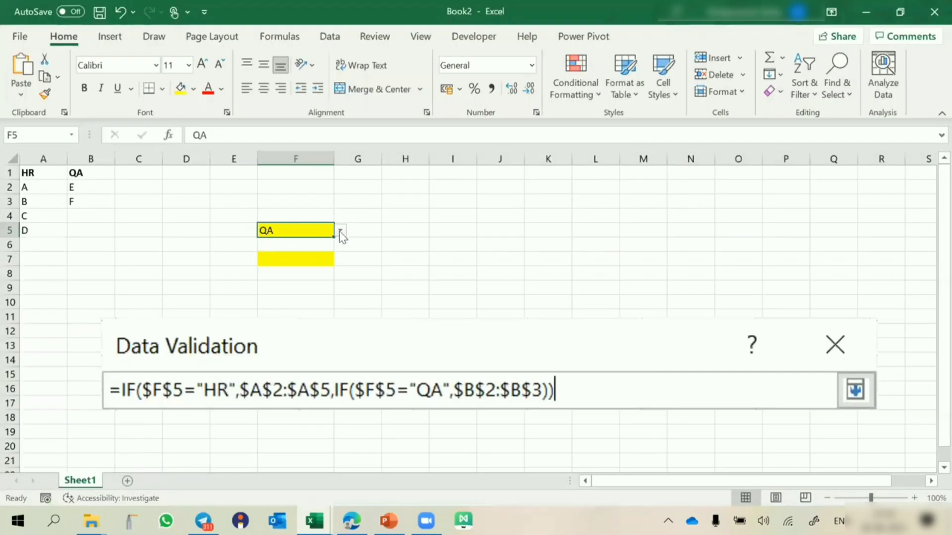
Step: Set F5 to HR from its dropdown, and pick B from F7's dependent list
left_click(341, 231)
left_click(317, 243)
left_click(312, 251)
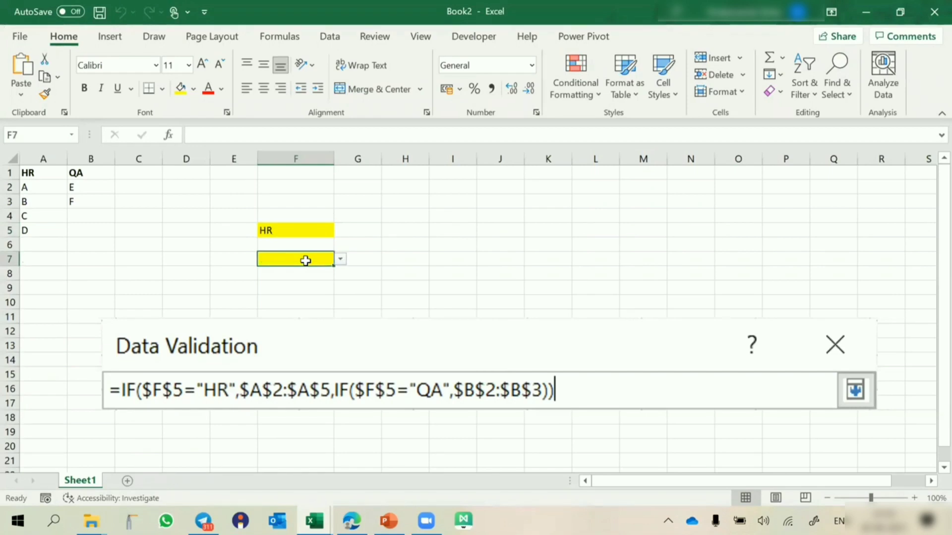
left_click(341, 260)
left_click(312, 283)
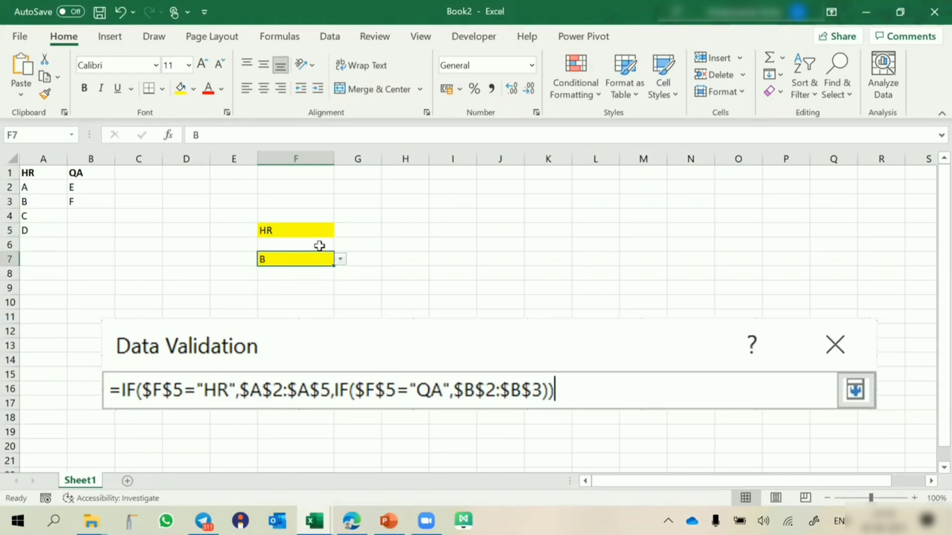
Step: Switch F5 to QA to test the macro, and pick F from F7's dependent list
left_click(319, 230)
left_click(341, 232)
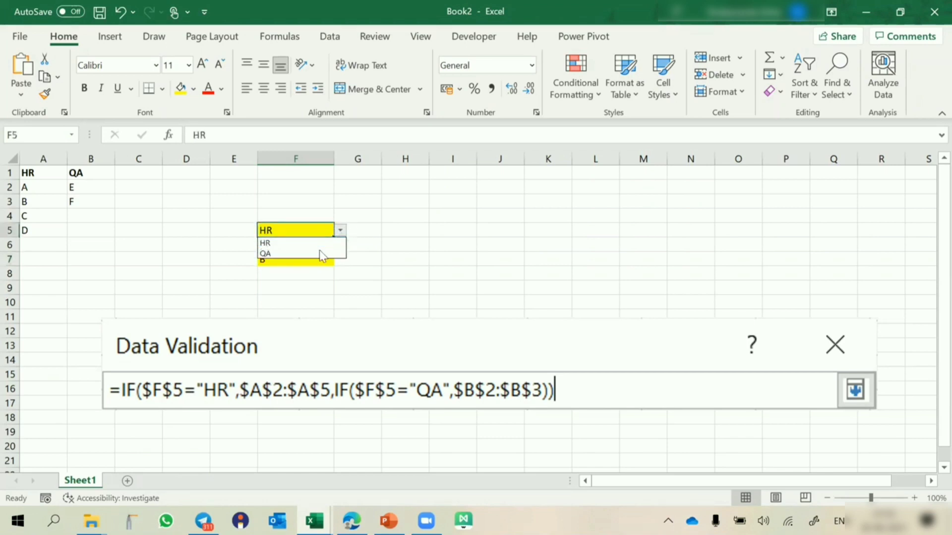
left_click(320, 252)
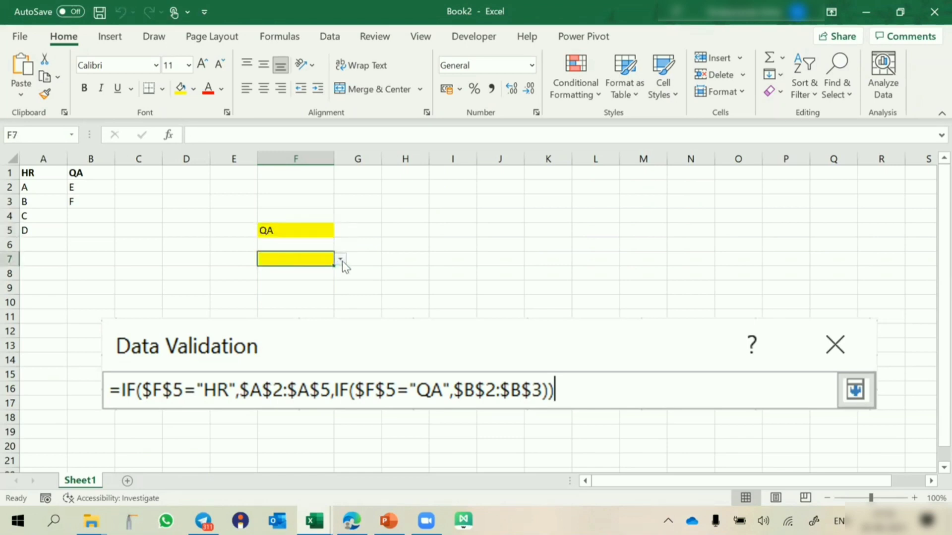
left_click(341, 259)
left_click(314, 281)
Step: Delete all the code from Sheet1's code module in the Visual Basic editor
key("alt+F11")
key("ctrl+a")
key("Delete")
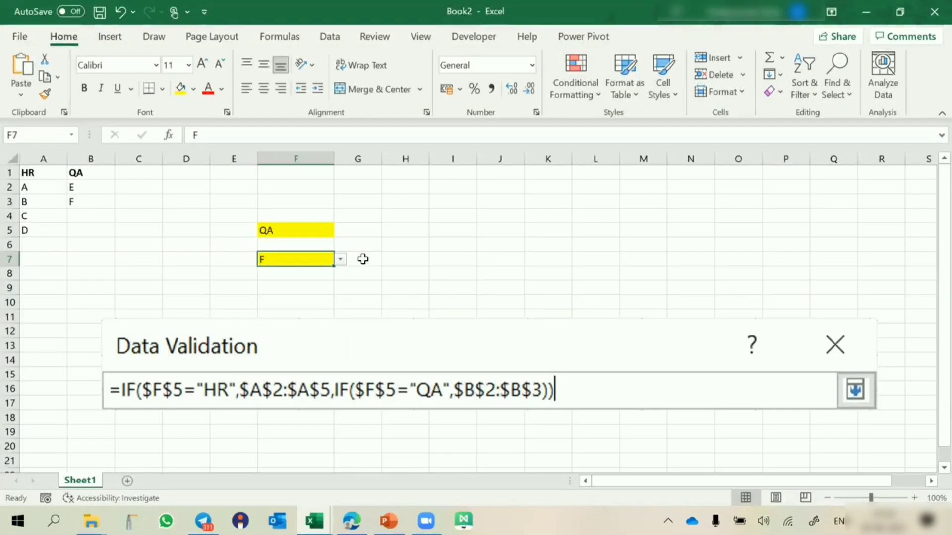
Step: Back in the worksheet, change F7's dropdown choice to E
left_click(363, 259)
left_click(304, 263)
left_click(340, 259)
left_click(331, 271)
left_click(377, 265)
Step: Save the workbook to the Desktop with the file name "Dependent Dropdown - BASIC"
key("ctrl+s")
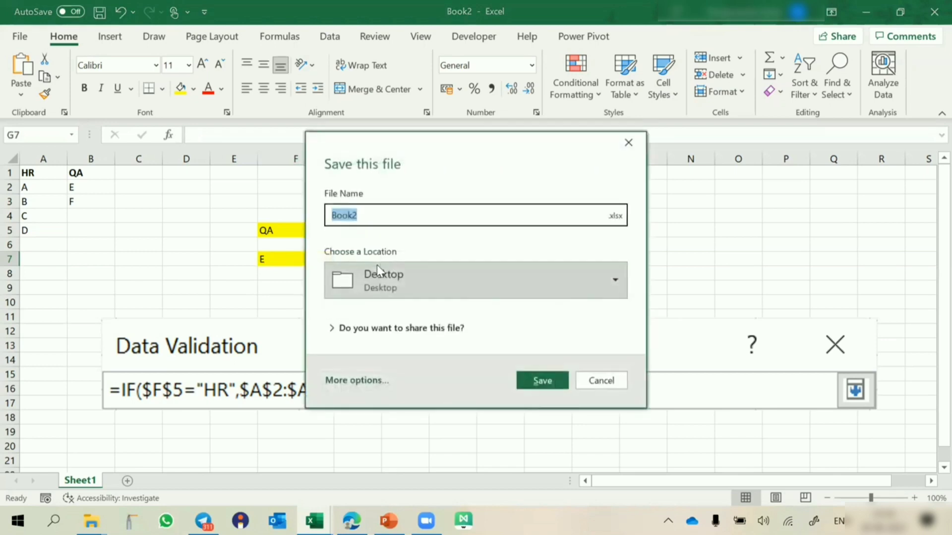
type("Dependent Drp")
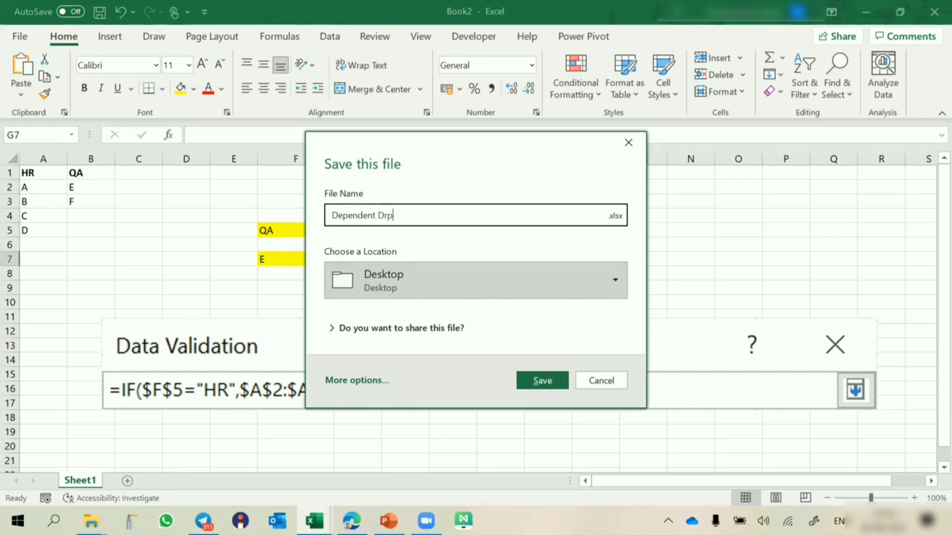
key("BackSpace")
type("opdown - ")
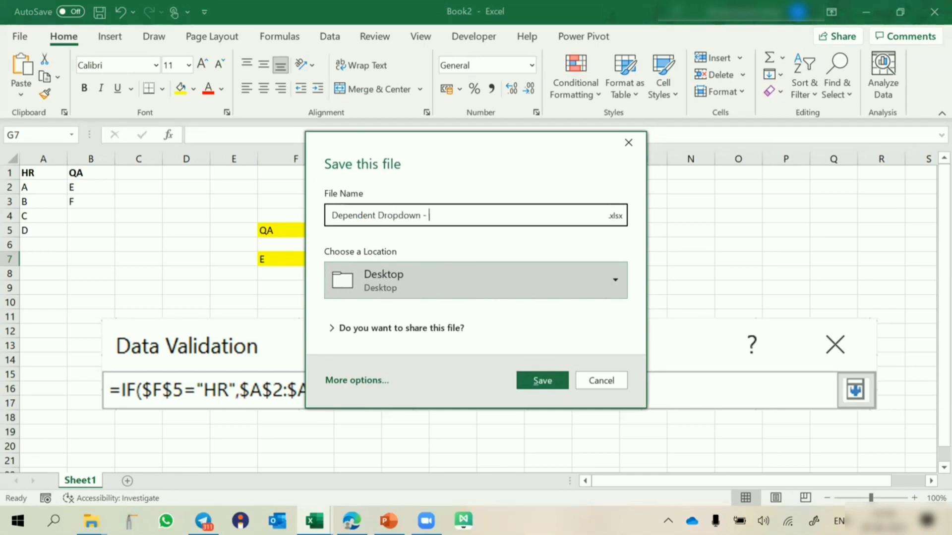
type("BASIC")
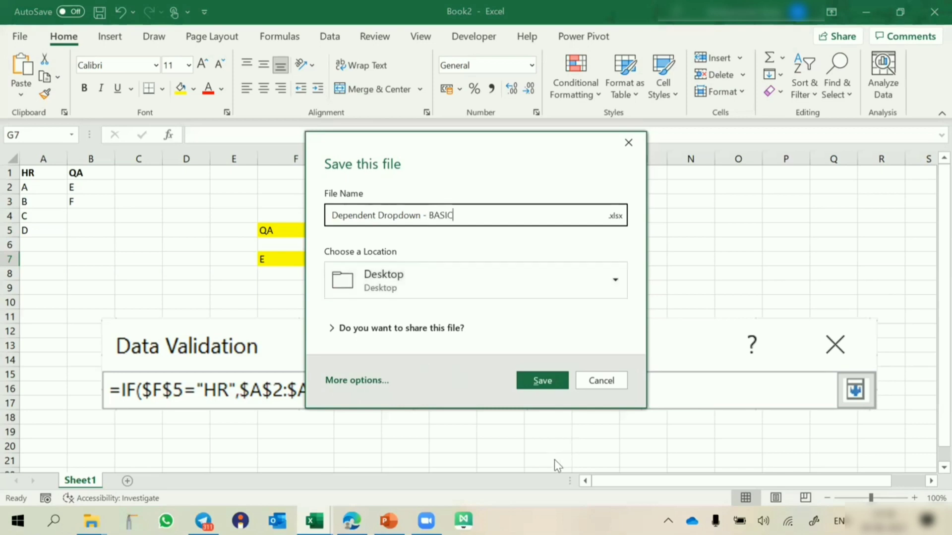
left_click(539, 382)
Step: Delete the picture of the Data Validation formula from the sheet
left_click(311, 260)
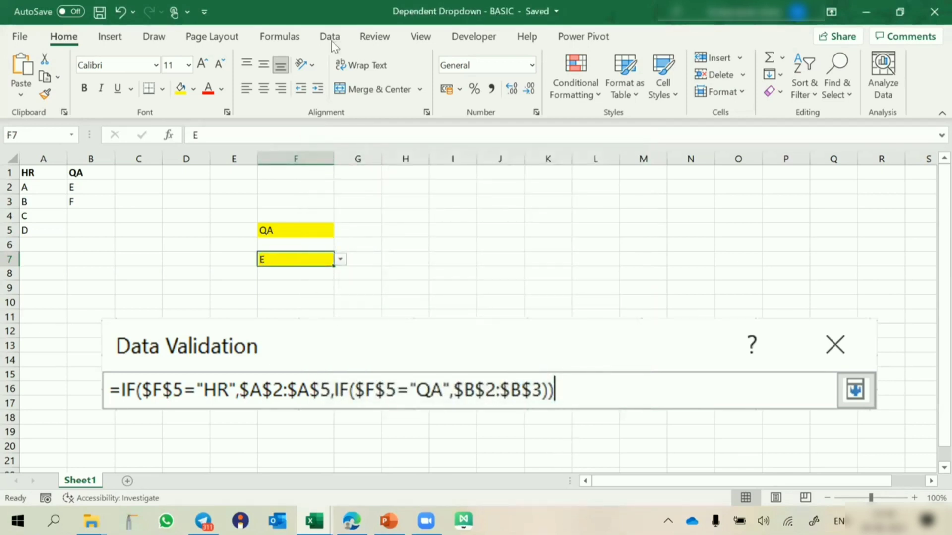
left_click(318, 229)
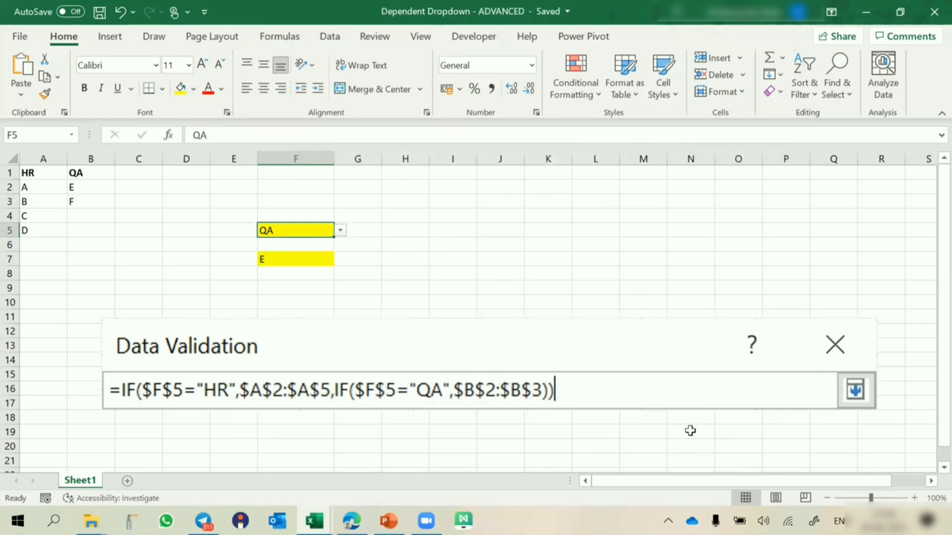
left_click(336, 350)
key("Delete")
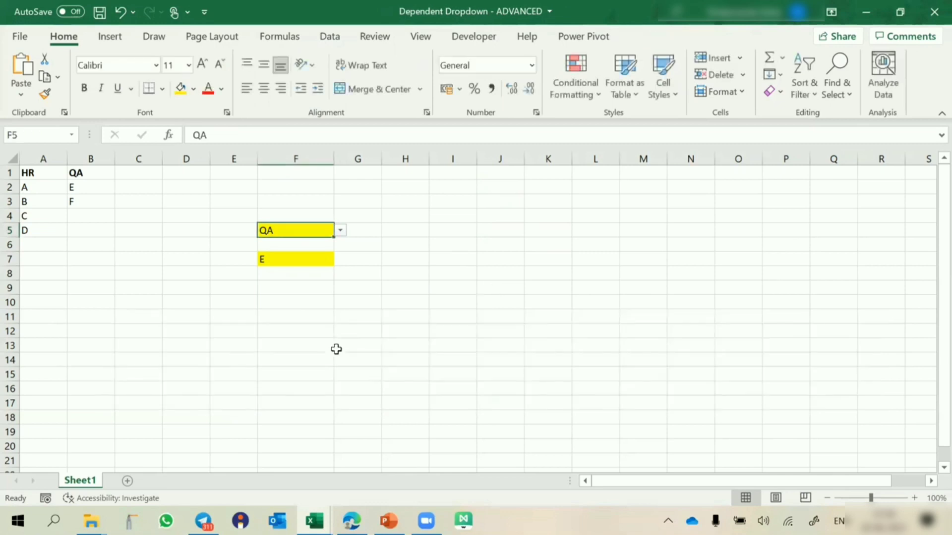
Step: Add the column headers SALES, FIN, ANALYTICS and ADMIN in cells C1 to F1
left_click(154, 175)
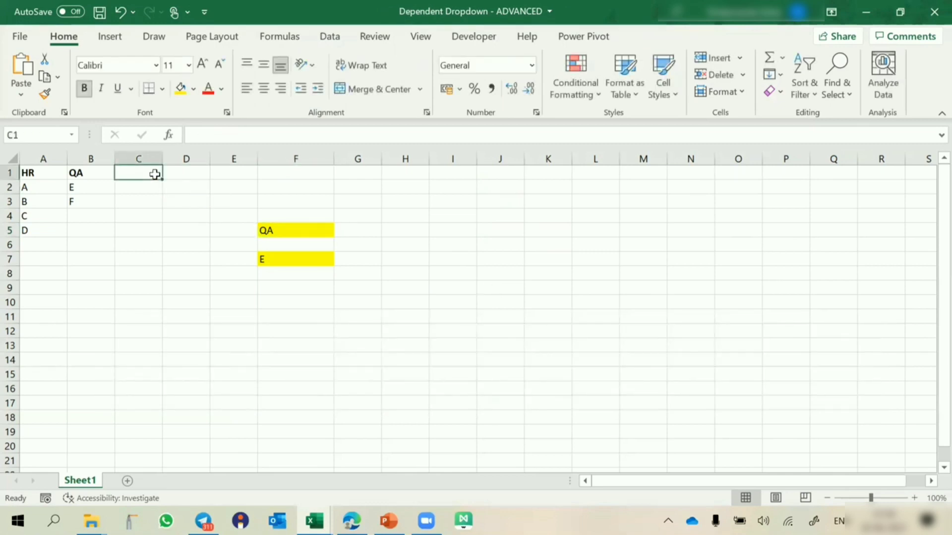
type("SALES")
key("Tab")
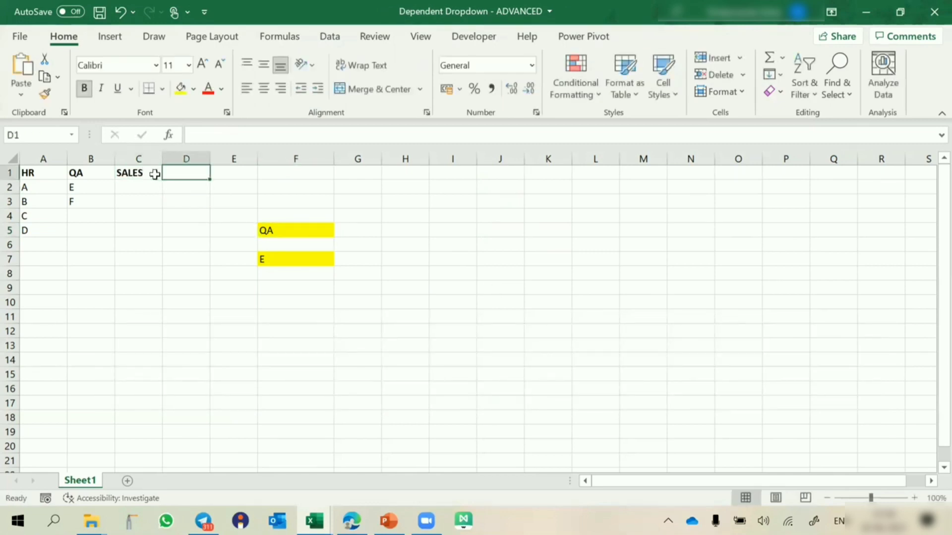
type("FIN")
key("Tab")
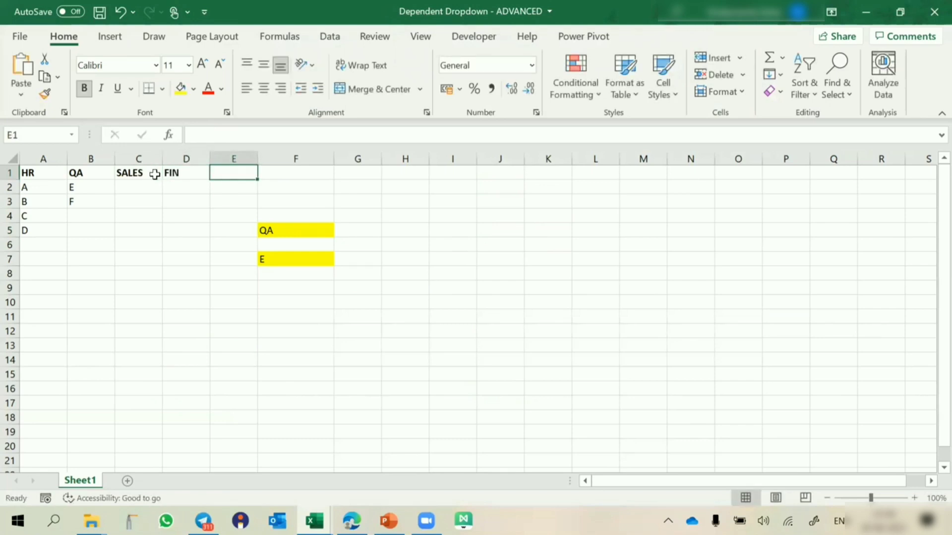
type("ANALYTICS")
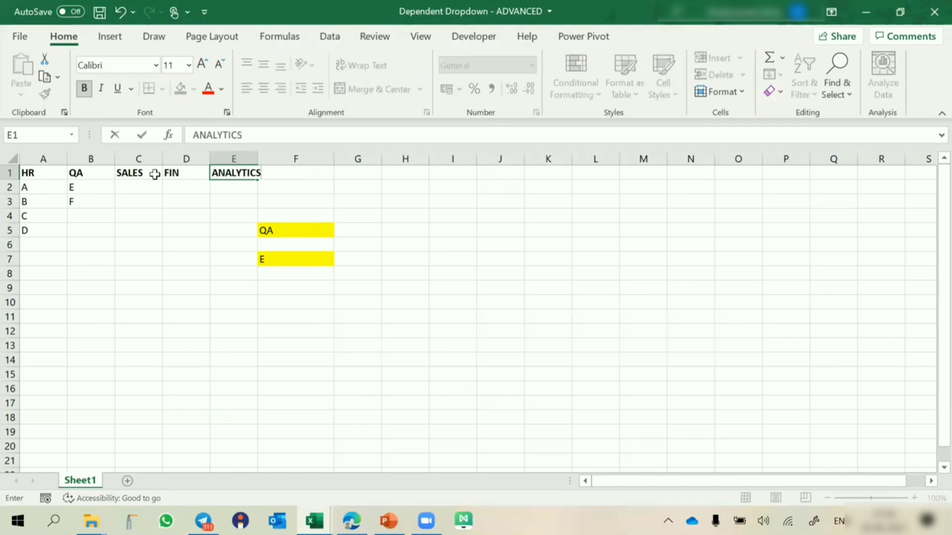
key("Tab")
type("ADMIN")
key("Return")
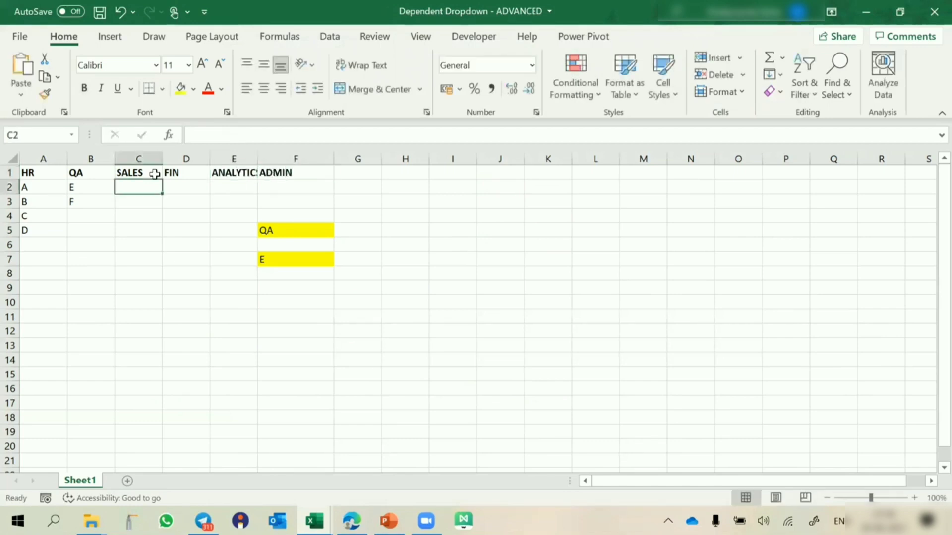
Step: Move the dropdown block F4:F7 to column K and delete that column to remove the old dropdowns
left_click_drag(290, 216, 291, 258)
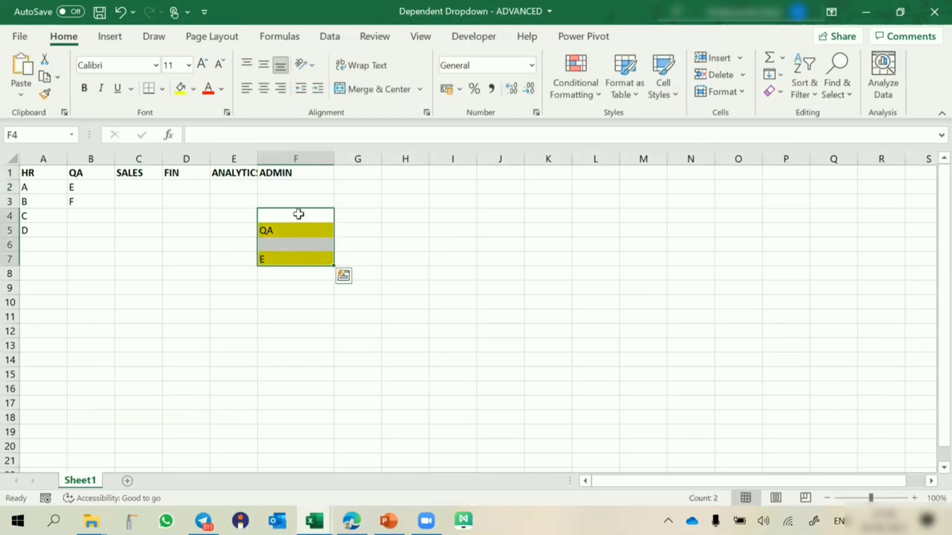
left_click_drag(300, 208, 547, 218)
left_click(551, 158)
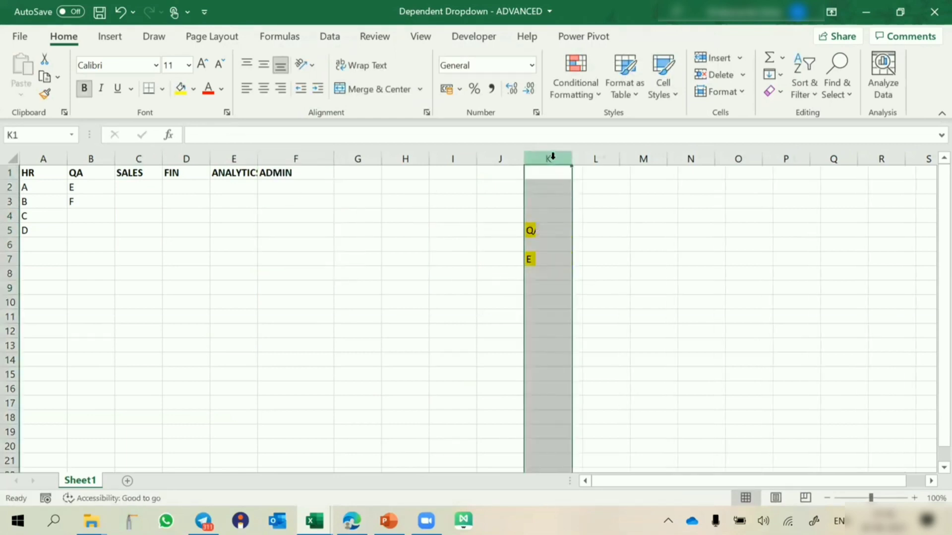
key("Delete")
left_click(355, 219)
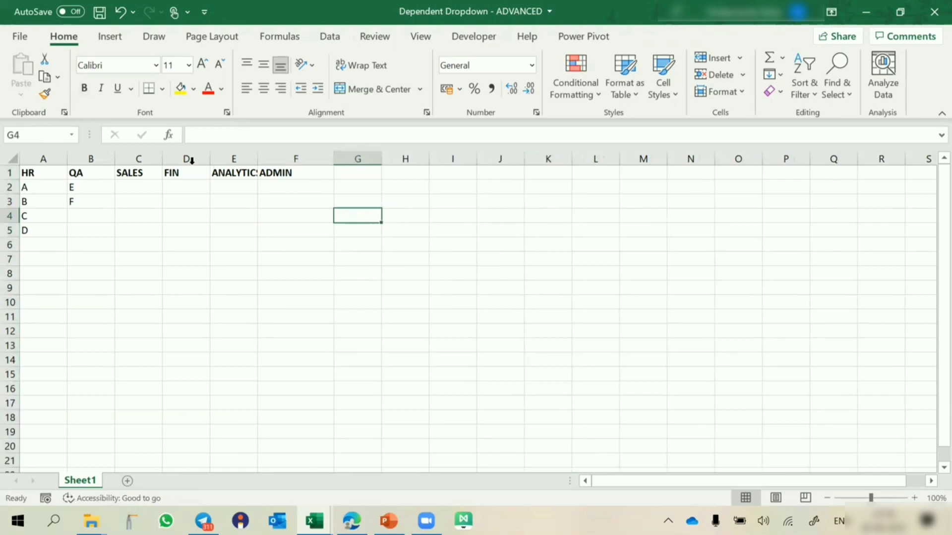
Step: Widen columns A to F to one equal width that fits all headers, and center their contents horizontally
left_click(10, 156)
left_click_drag(337, 154, 337, 154)
left_click(347, 197)
left_click(316, 171)
key("ctrl+shift+Down")
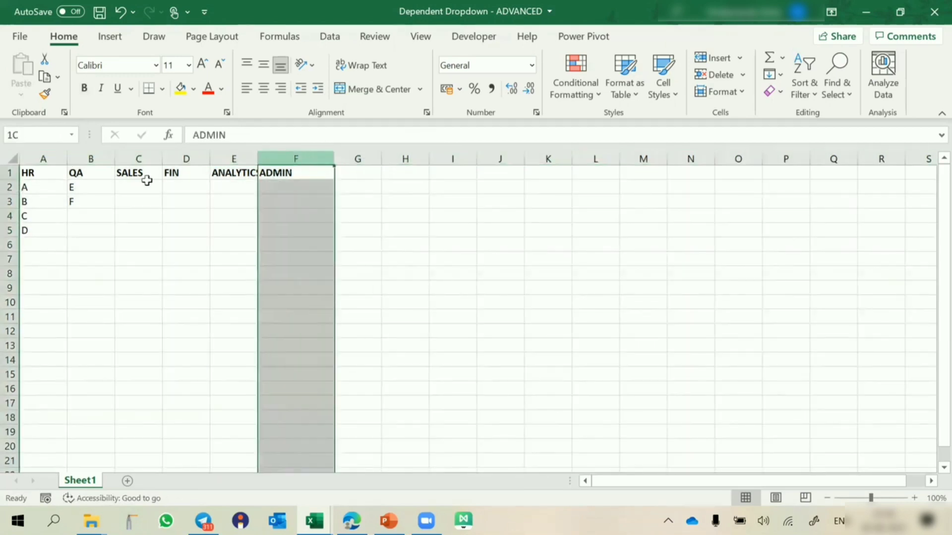
key("ctrl+shift+Left")
left_click_drag(334, 159, 371, 159)
left_click(264, 88)
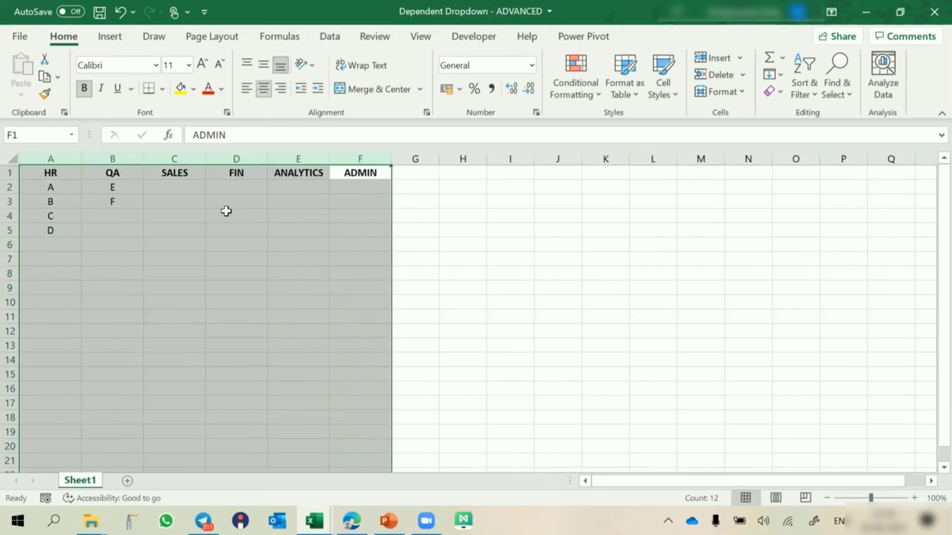
left_click(227, 212)
Step: Fill the SALES column from C2 to C9 with the letters G through N, one per cell
left_click(171, 184)
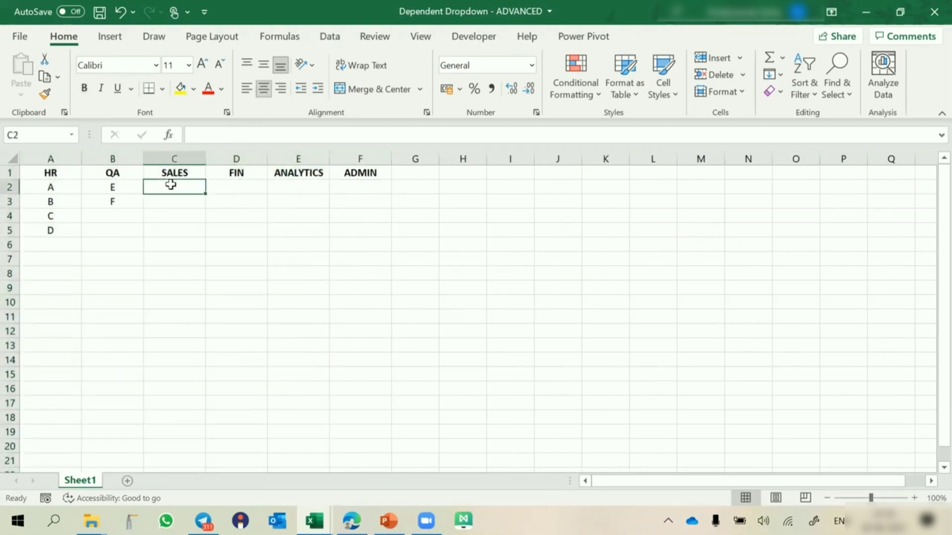
type("G")
key("Return")
type("H")
key("Return")
type("I")
key("Return")
type("J K")
key("Return")
type("L")
key("Return")
type("M")
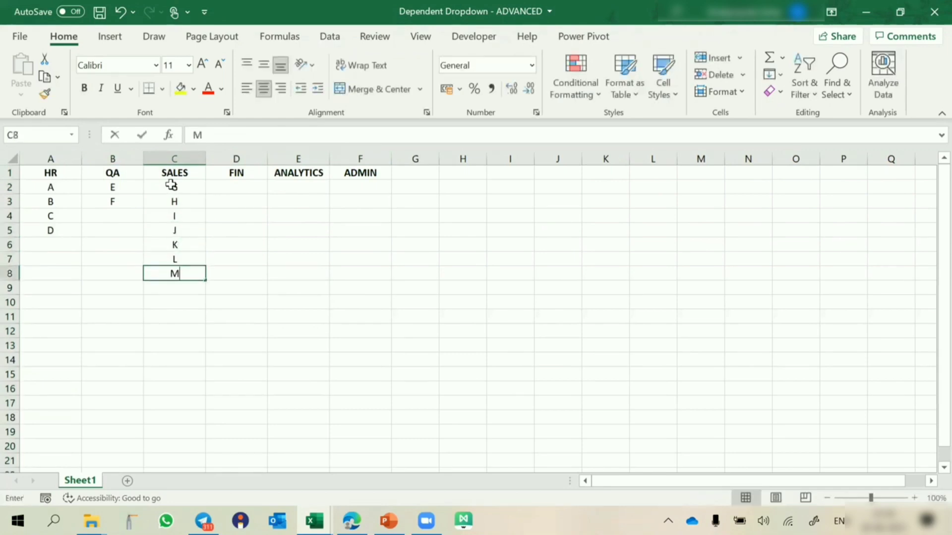
key("Return")
type("N")
key("Return")
Step: Fill the FIN column from D2 to D5 with the letters O, P, Q and R
left_click(238, 186)
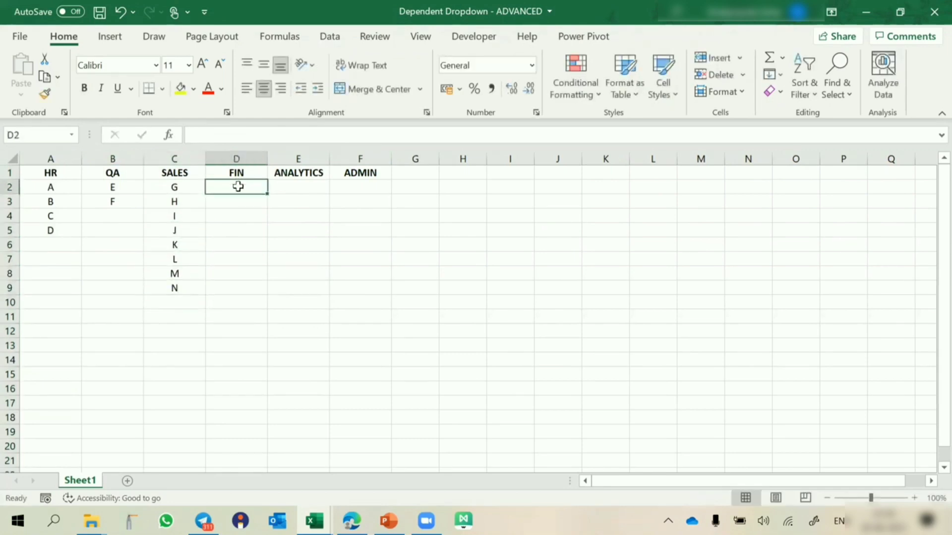
key("Return")
type("P")
key("Return")
type("Q")
key("Return")
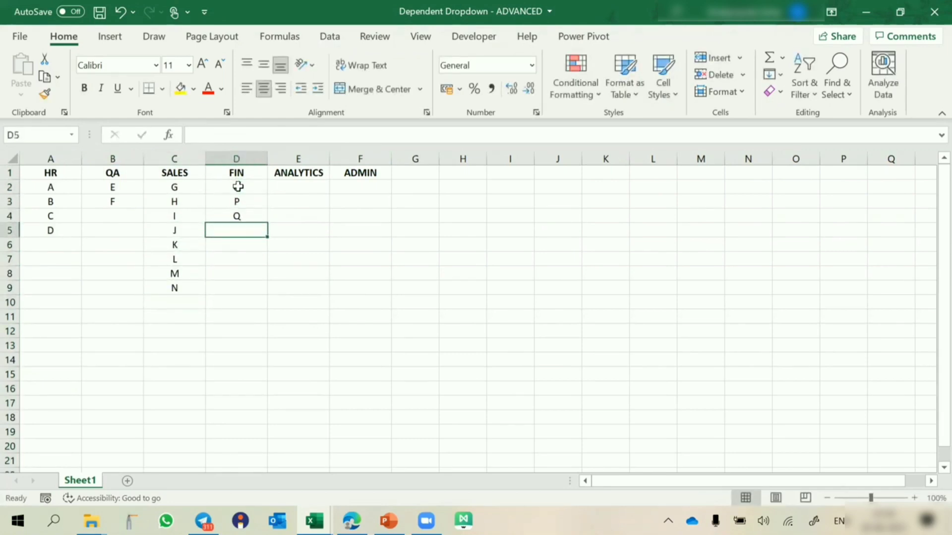
type("R")
key("Return")
Step: Fill the ANALYTICS column from E2 to E4 with the letters S, T and U
left_click(299, 182)
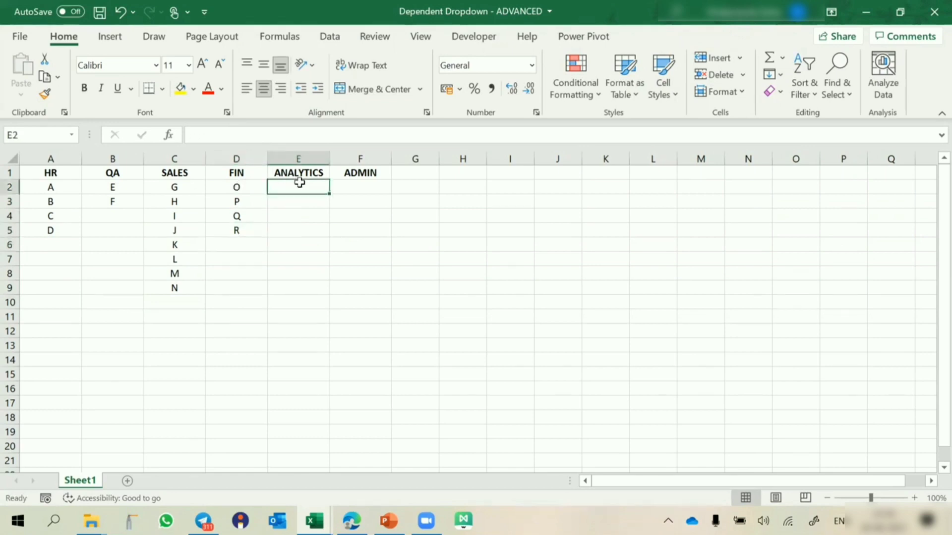
key("Return")
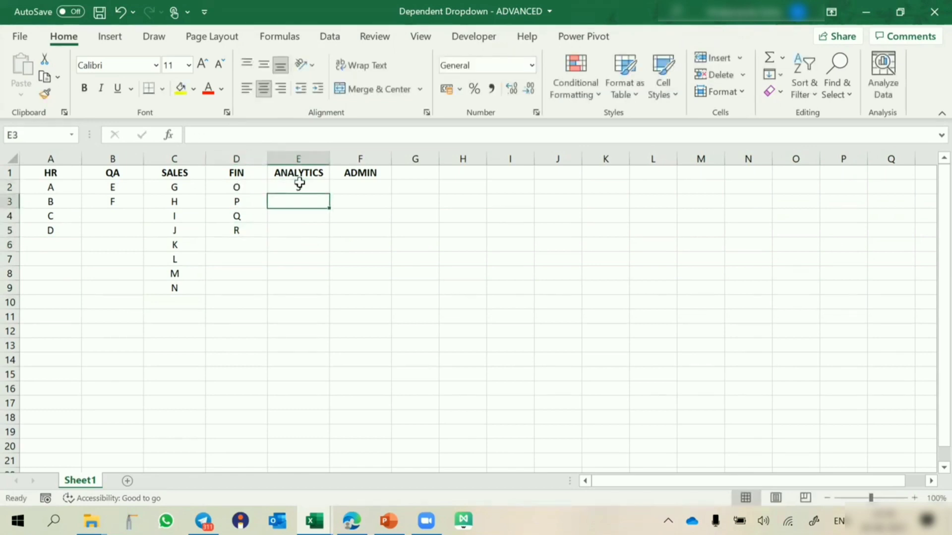
type("T")
key("Return")
type("U")
key("Return")
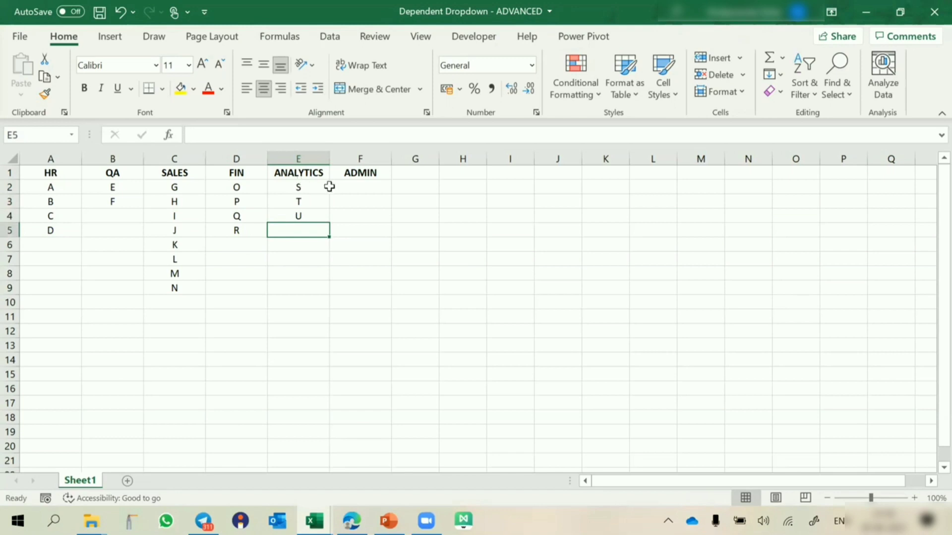
Step: Fill the ADMIN column from F2 to F6 with the letters V, W, X, Y and Z
left_click(342, 186)
type("V")
key("Return")
type("W")
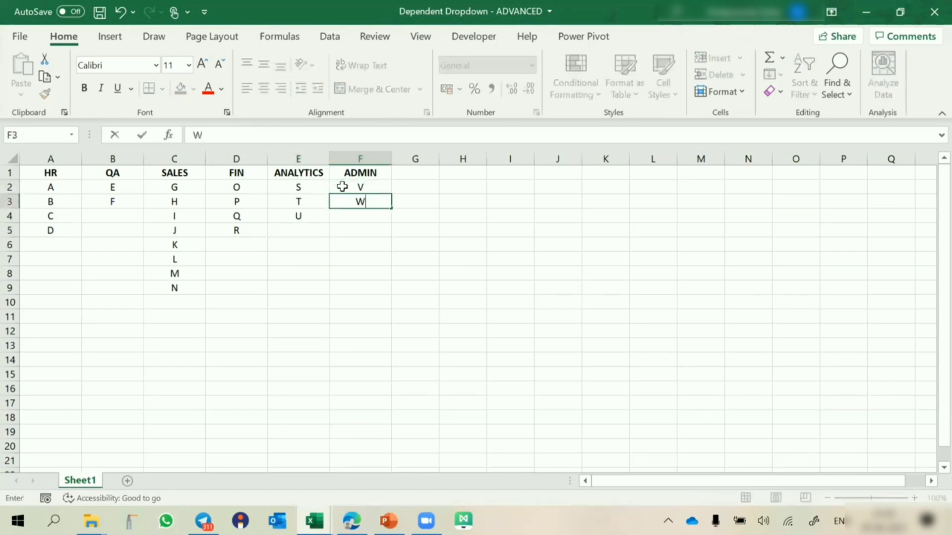
key("Return")
type("X")
key("Return")
type("Y")
key("Return")
type("Z")
key("ctrl+Return")
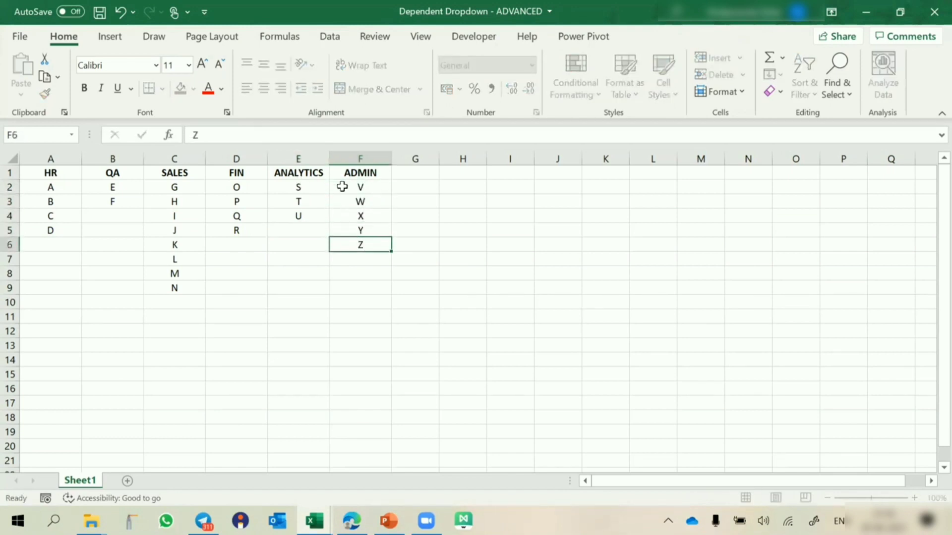
key("Return")
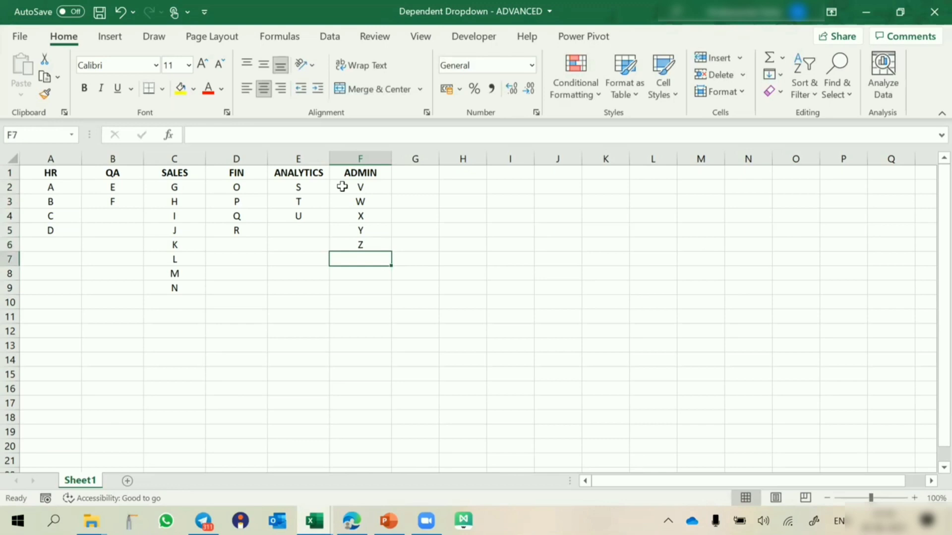
Step: Widen column J to make room for the dropdown cells beside the department lists
left_click(557, 233)
left_click_drag(578, 158, 611, 159)
left_click_drag(59, 174, 343, 166)
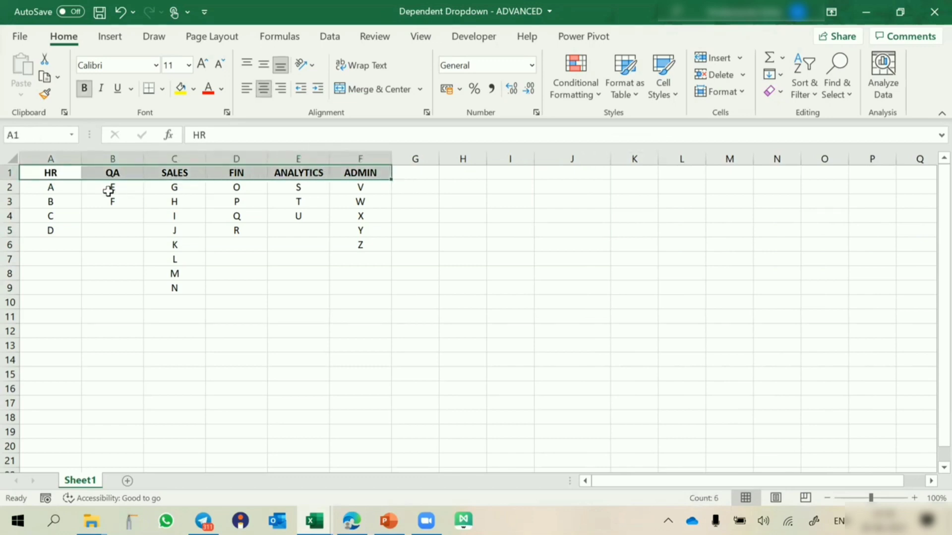
left_click(235, 187)
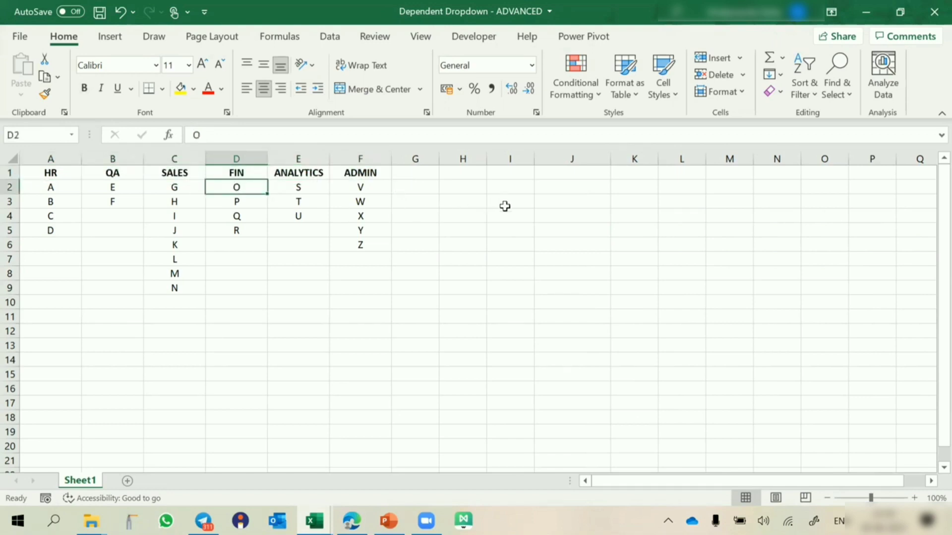
left_click(516, 226)
left_click(551, 226)
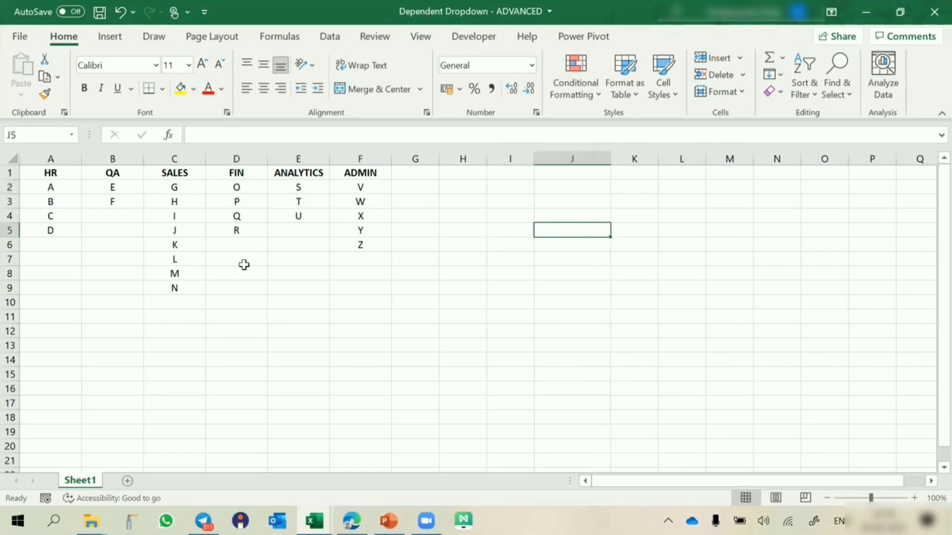
Step: Name the range A2:A5 HR and the range B2:B3 QA
left_click_drag(56, 188, 51, 228)
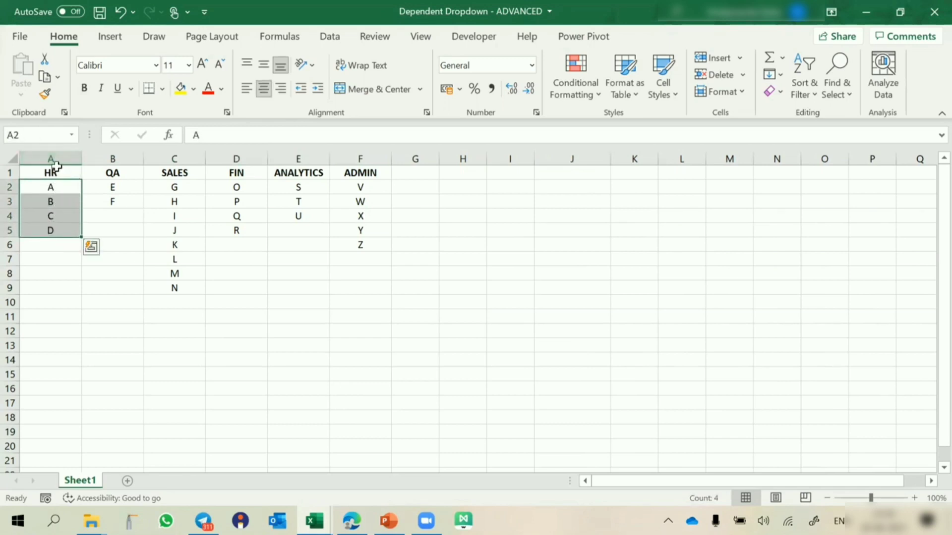
left_click(43, 136)
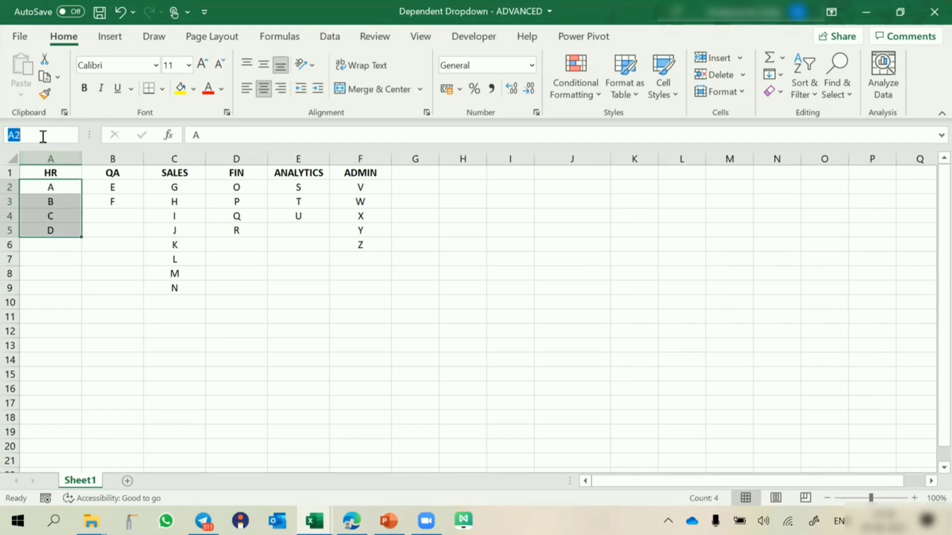
type("HR")
key("Return")
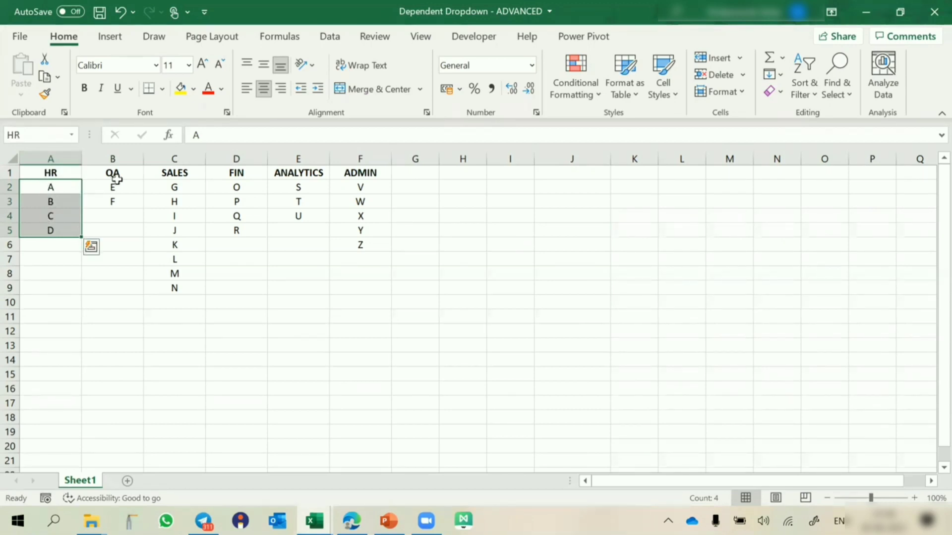
left_click_drag(115, 184, 114, 198)
left_click(36, 129)
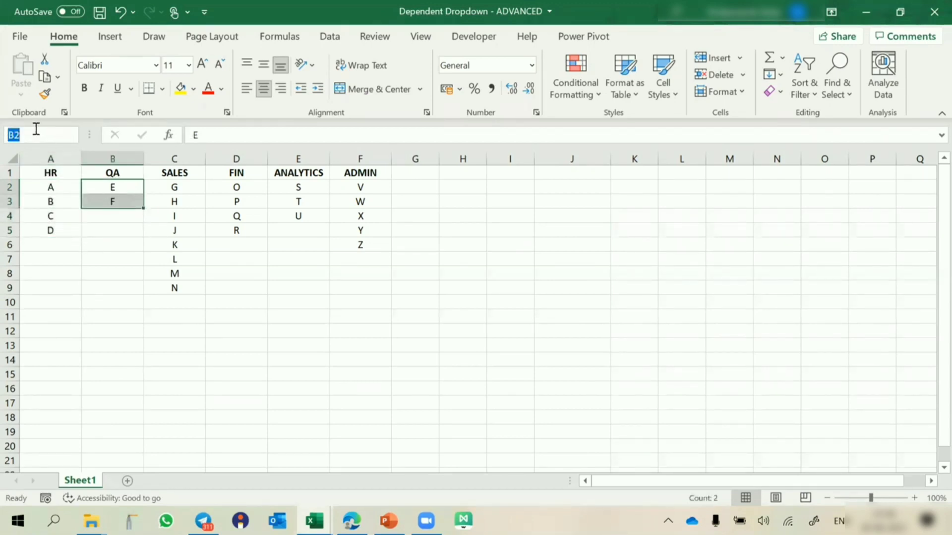
key("Escape")
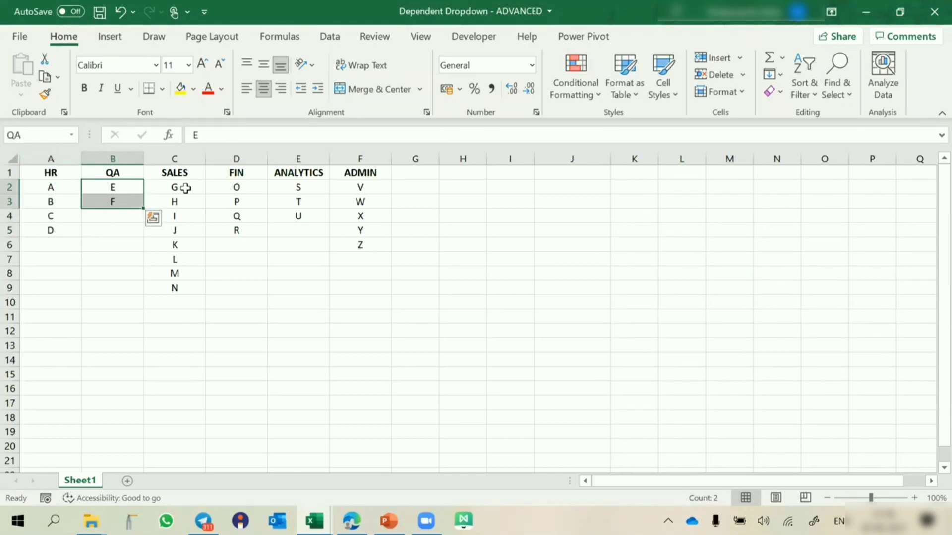
Step: Name the range C2:C9 SALES and the range D2:D5 FIN
left_click_drag(185, 189, 187, 283)
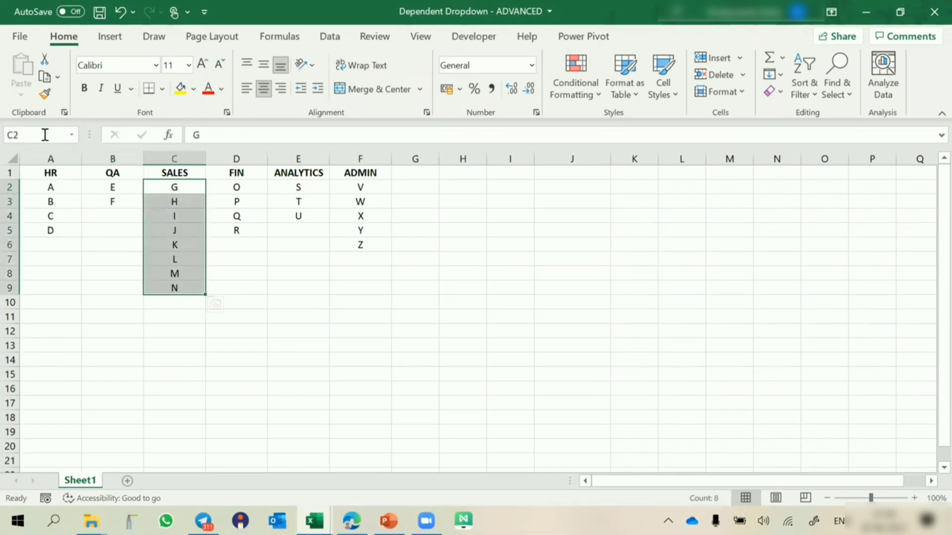
left_click(45, 134)
type("SALES")
key("Return")
left_click_drag(227, 188, 231, 231)
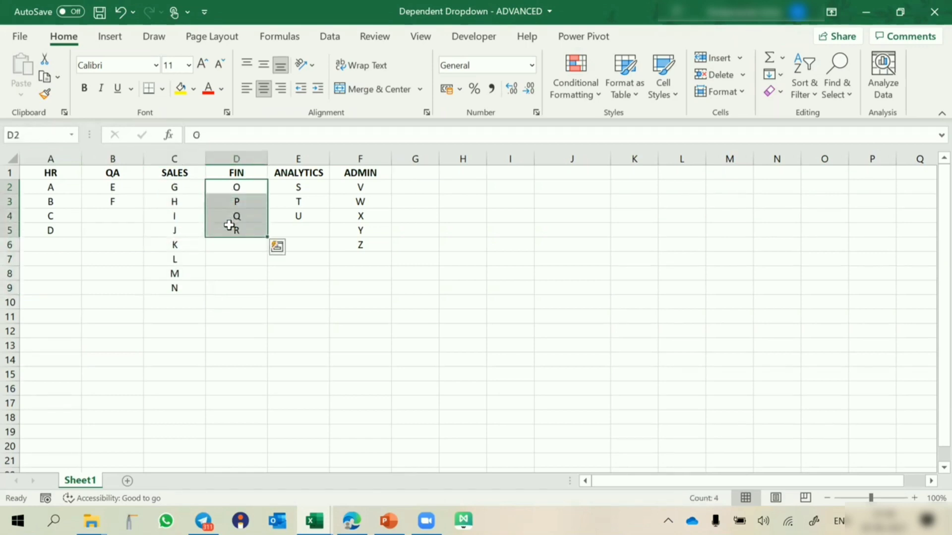
left_click(54, 136)
type("FIN")
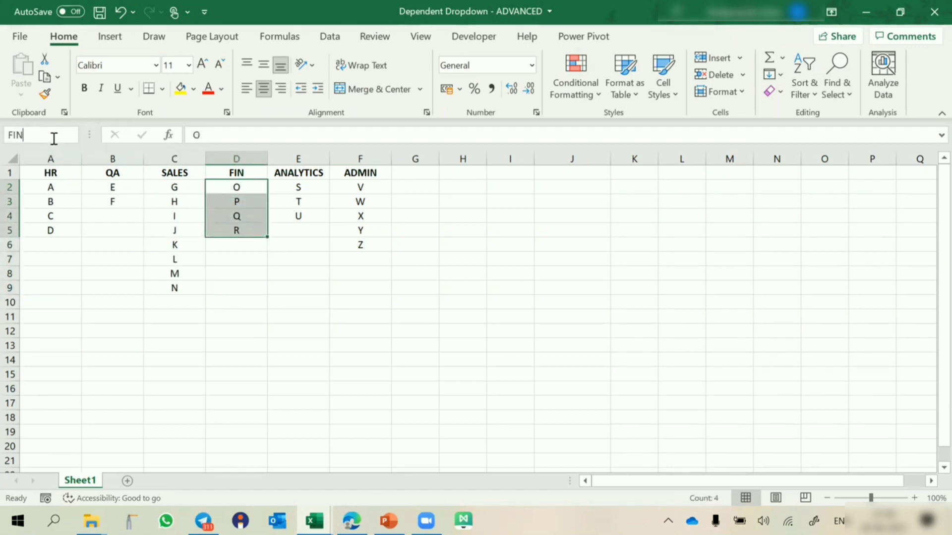
key("Return")
Step: Name the range E2:E4 ANALYTICS and the range F2:F6 ADMIN
left_click_drag(294, 189, 298, 219)
left_click(39, 136)
type("ANALYTICS")
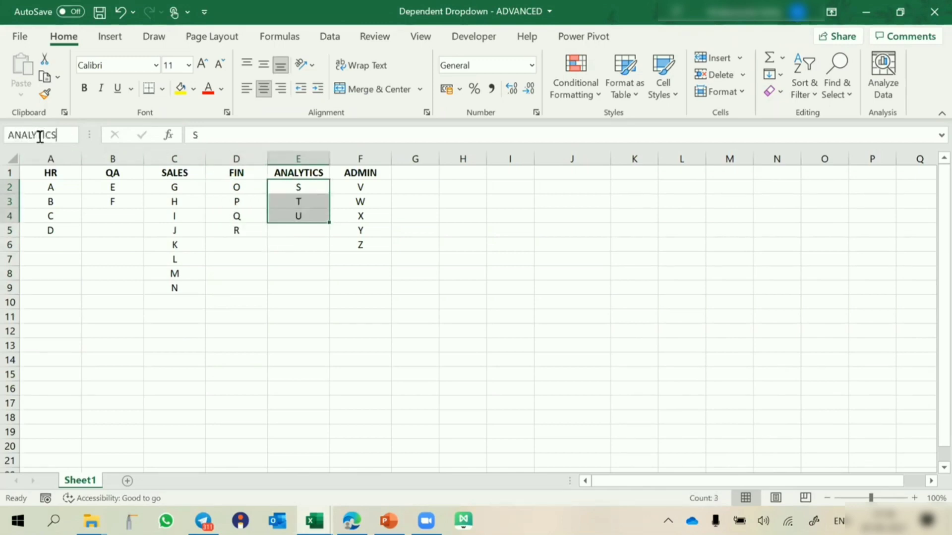
key("Return")
left_click_drag(350, 187, 350, 244)
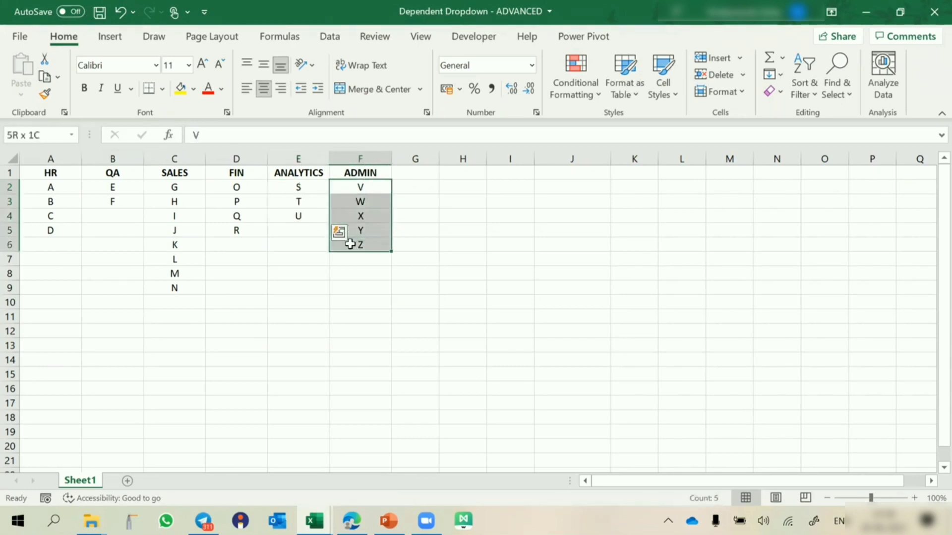
left_click(43, 135)
type("ADMIN")
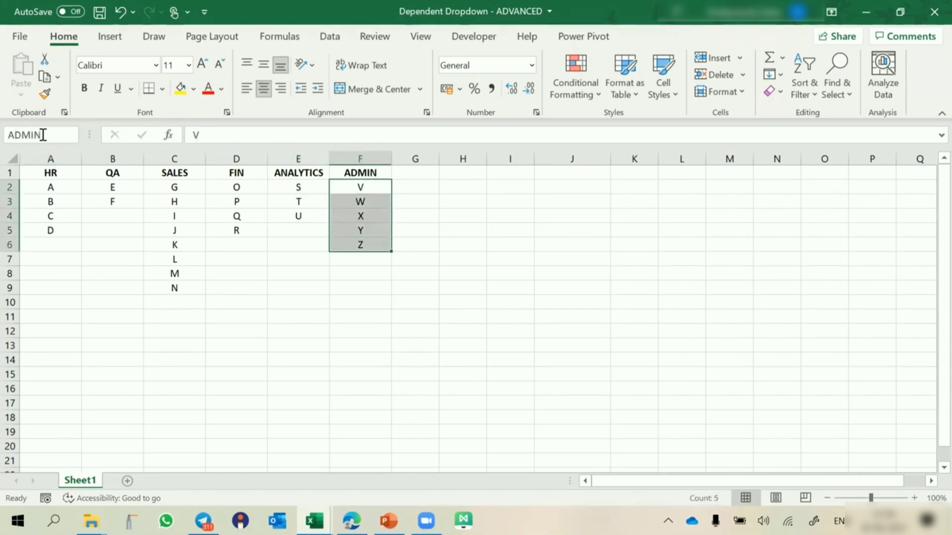
key("Return")
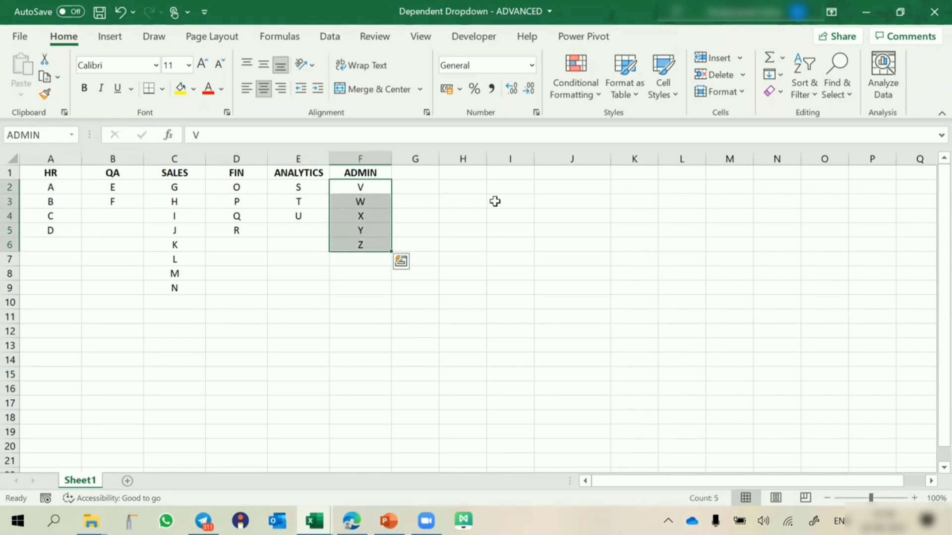
Step: Add a List data validation to cell J5, using the department headers A1:F1 as its source
left_click(562, 227)
key("alt+d")
key("l")
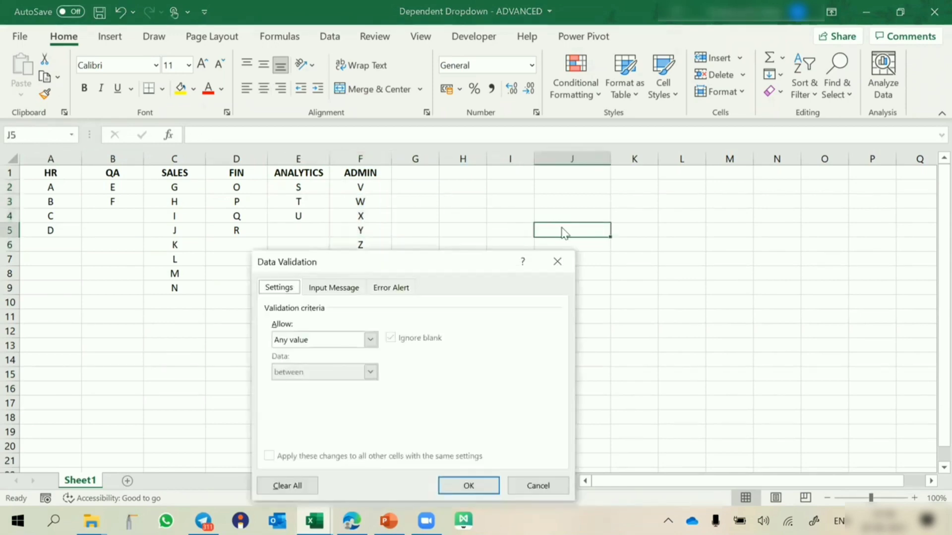
left_click(336, 342)
left_click(304, 383)
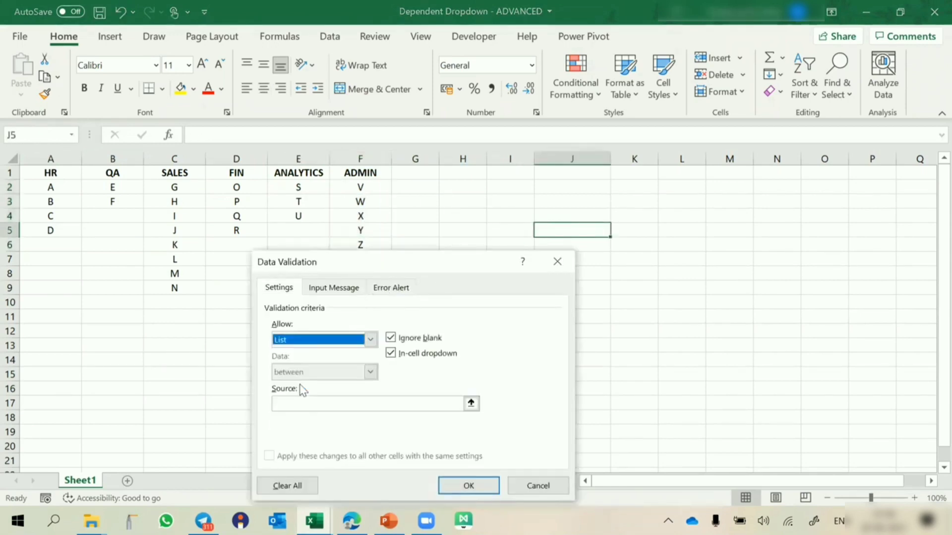
left_click(310, 404)
left_click_drag(44, 173, 360, 173)
left_click(477, 487)
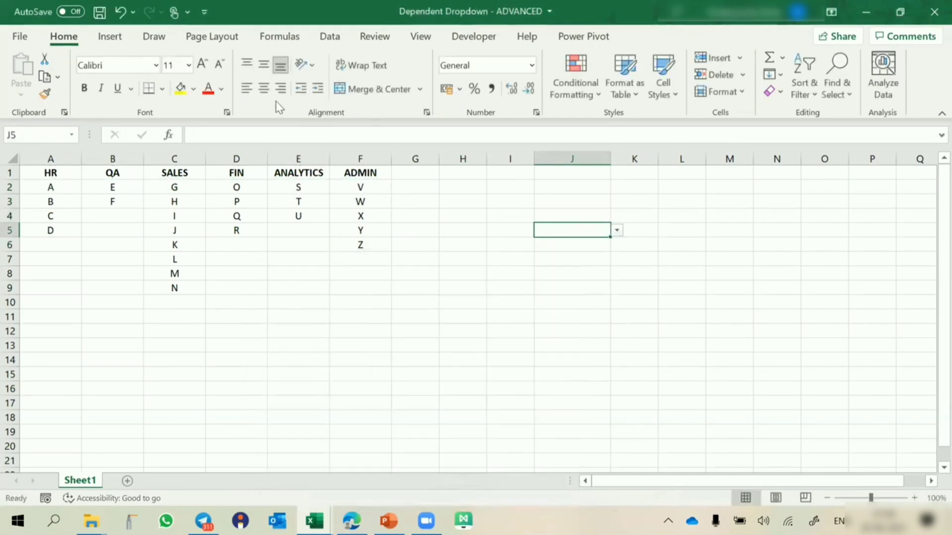
Step: Fill cell J5 with yellow and choose HR from its dropdown
left_click(182, 92)
left_click(617, 231)
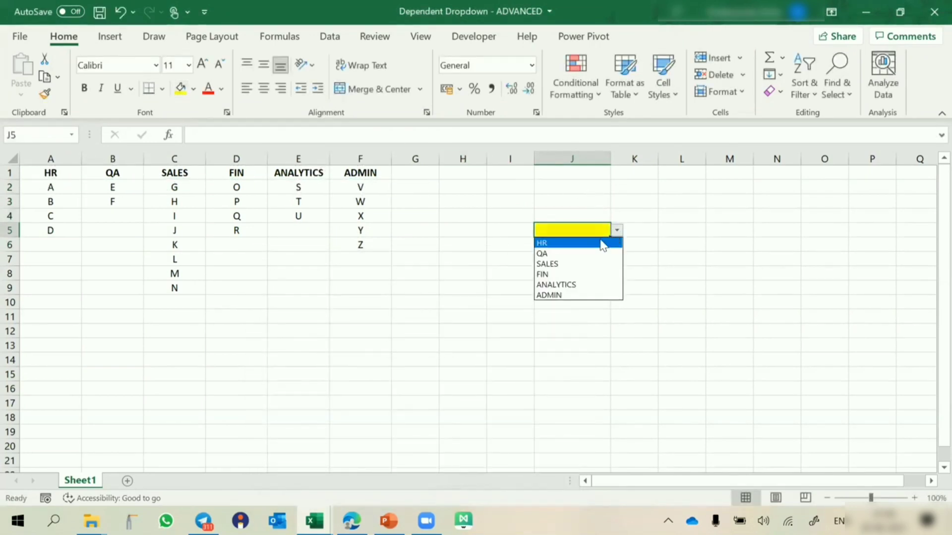
left_click(589, 243)
Step: Add a List data validation to cell J7 with the source =HR, and check the choices in its dropdown
left_click(577, 261)
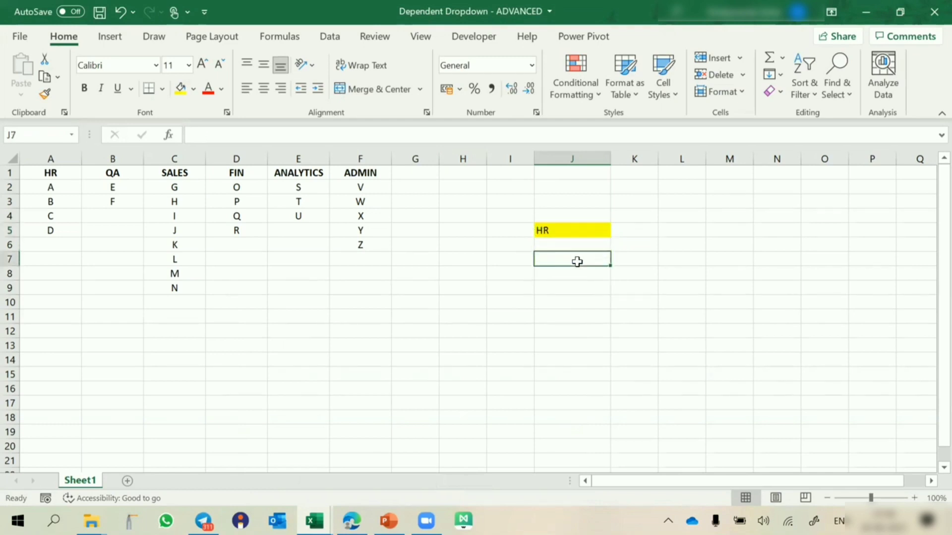
key("alt+d")
key("l")
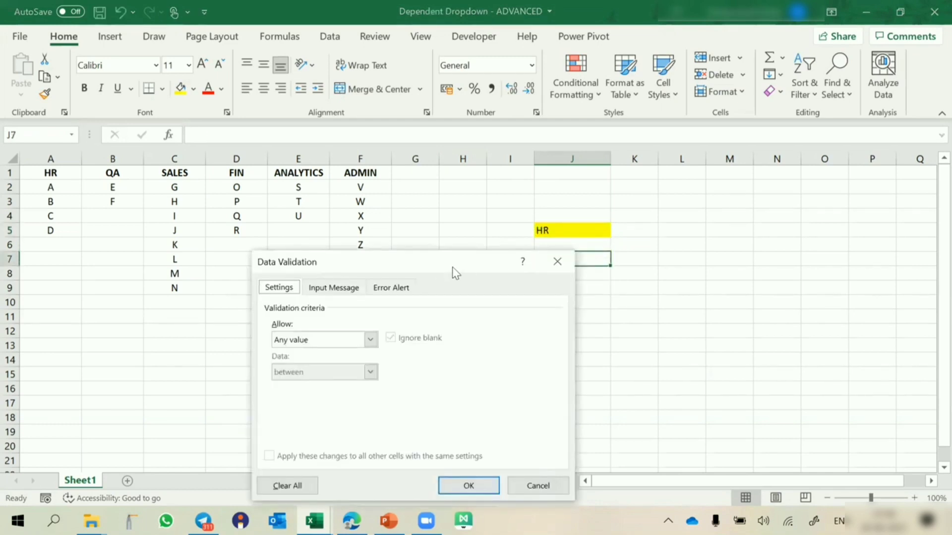
left_click_drag(452, 267, 766, 279)
left_click(620, 355)
left_click(599, 397)
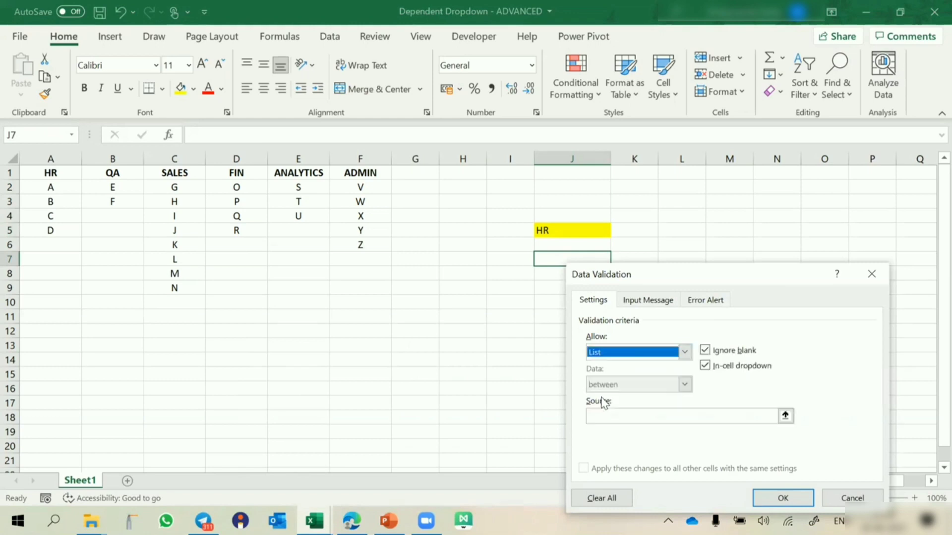
left_click(606, 415)
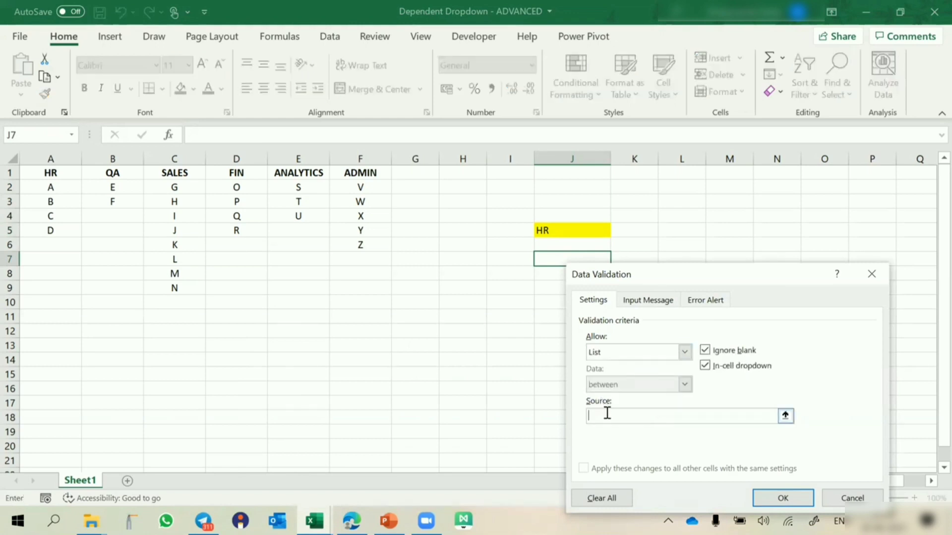
type("=")
key("BackSpace")
key("BackSpace")
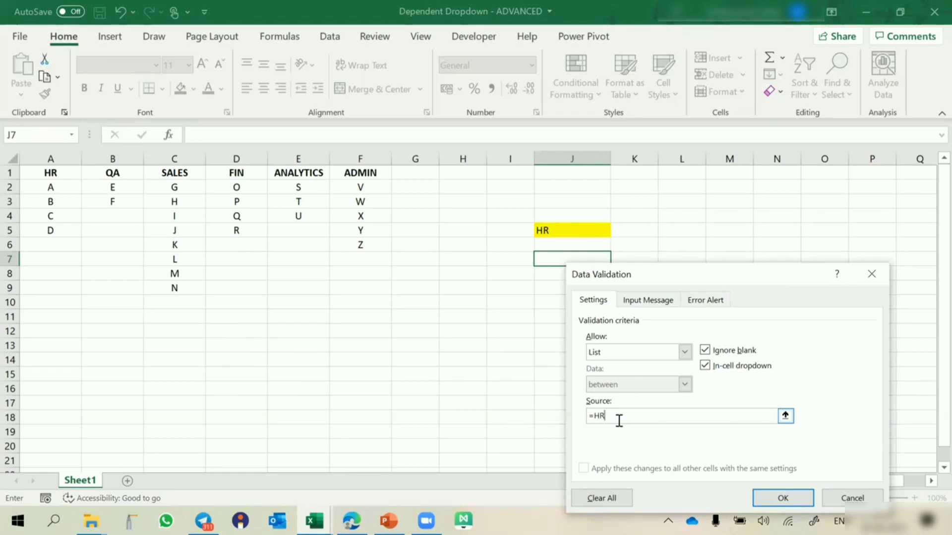
left_click(785, 498)
left_click(617, 260)
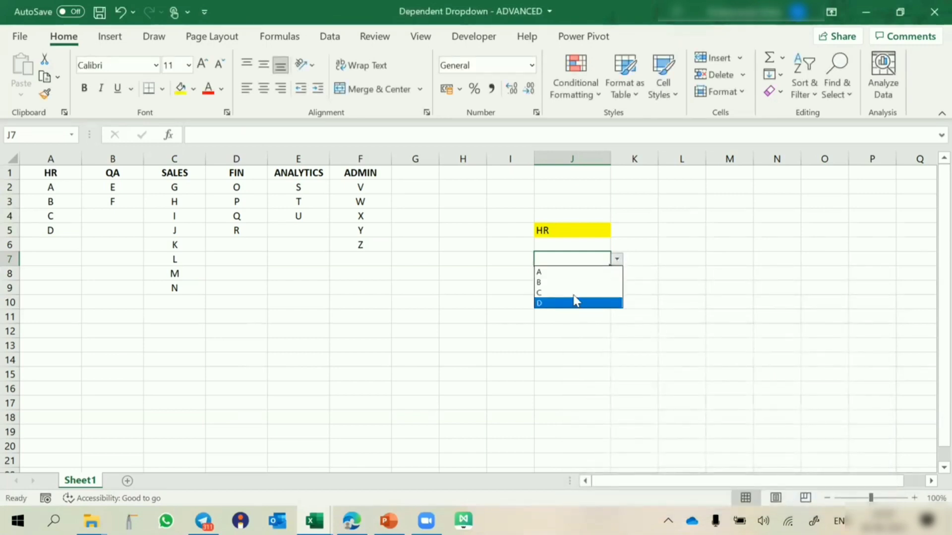
left_click(563, 328)
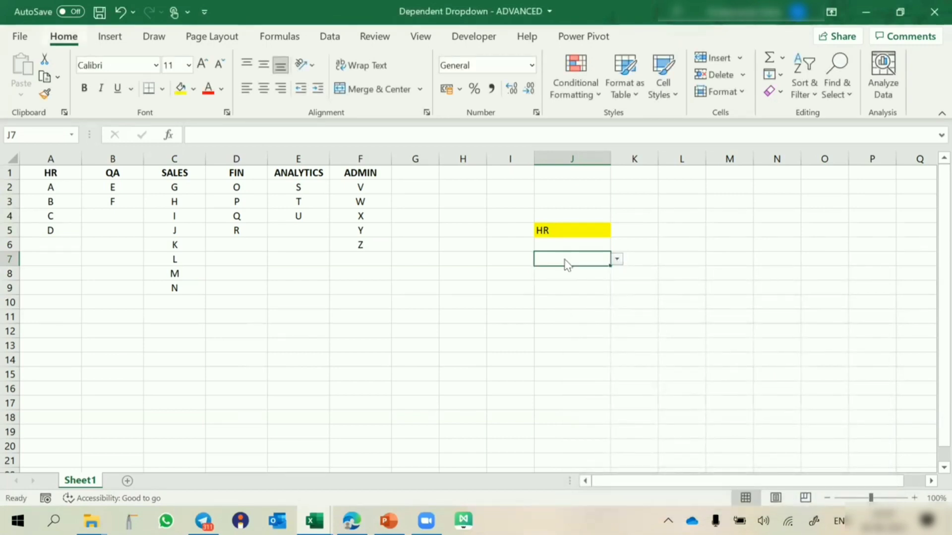
Step: Change the validation source of cell J7 to =$J$5 and check the choices in its dropdown
key("alt+d+l")
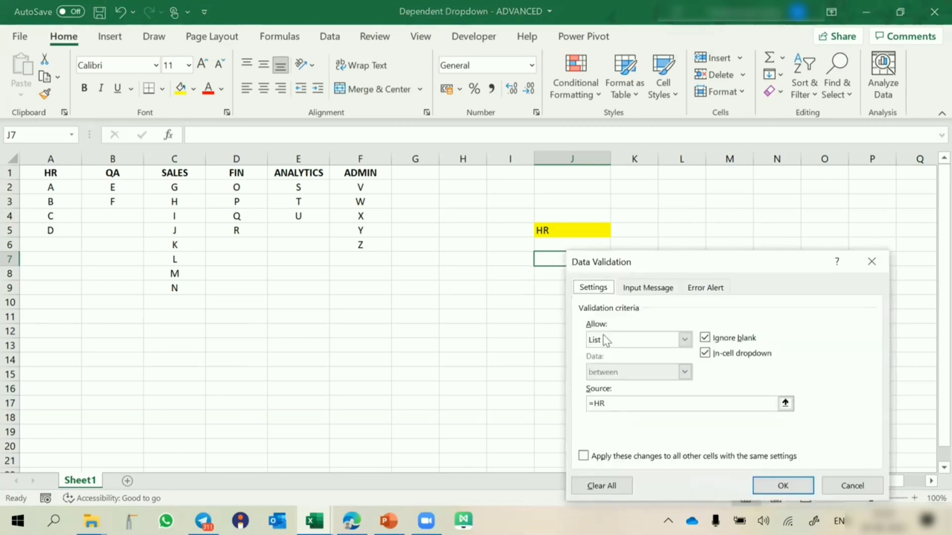
left_click(621, 401)
key("BackSpace")
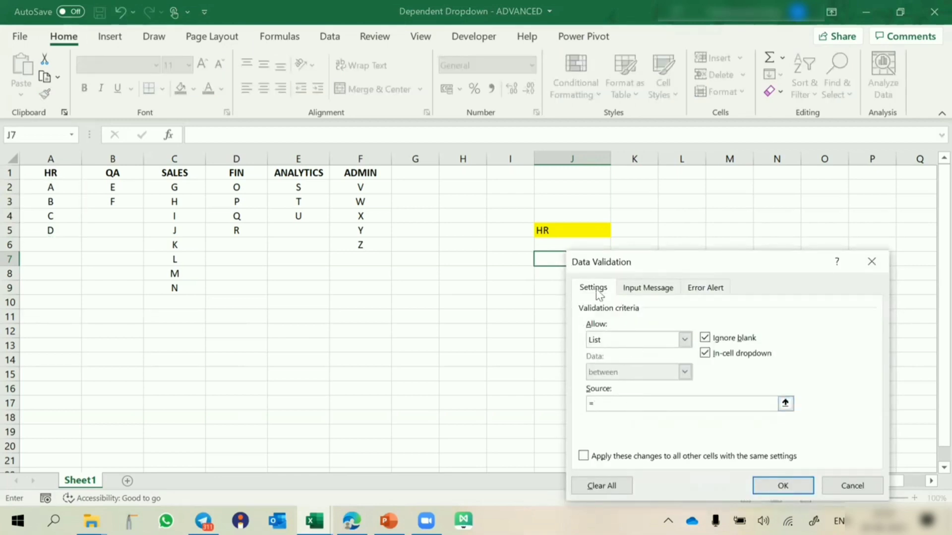
left_click(554, 224)
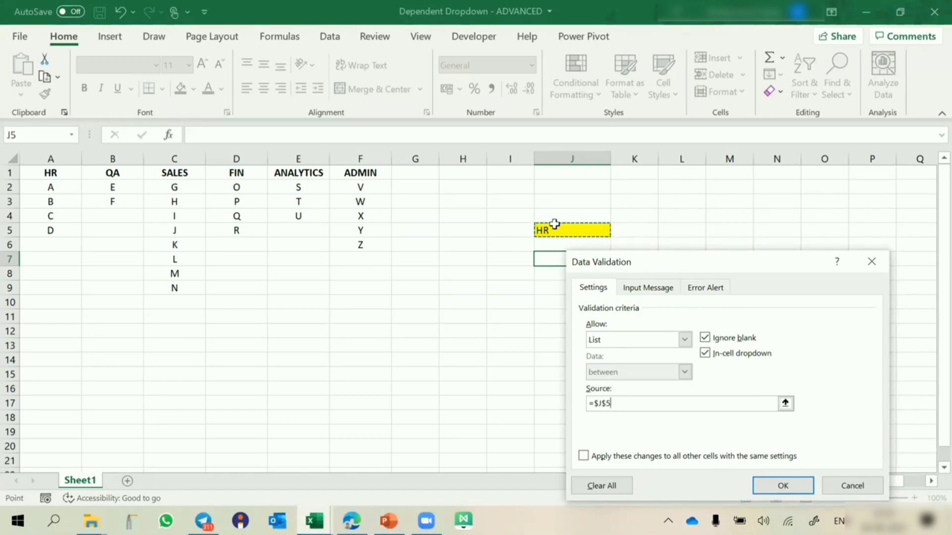
left_click(782, 486)
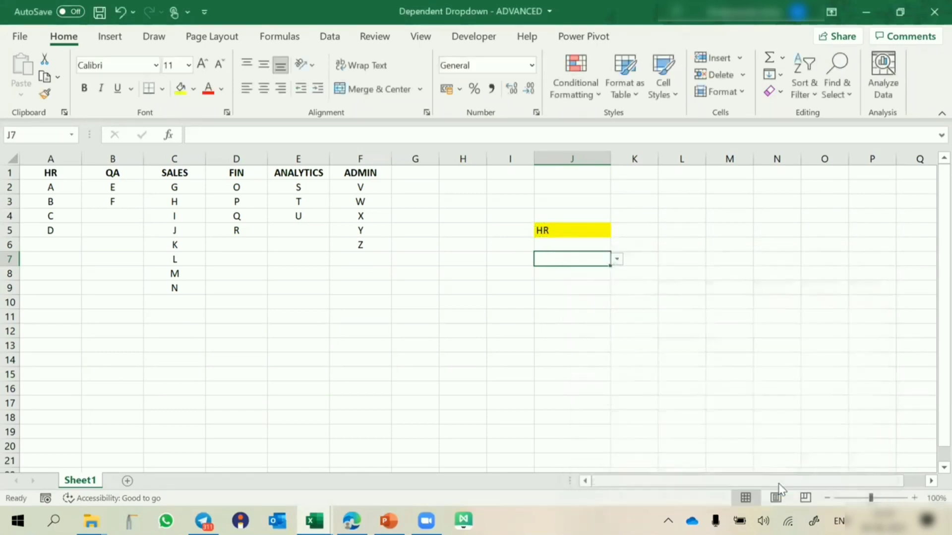
left_click(617, 260)
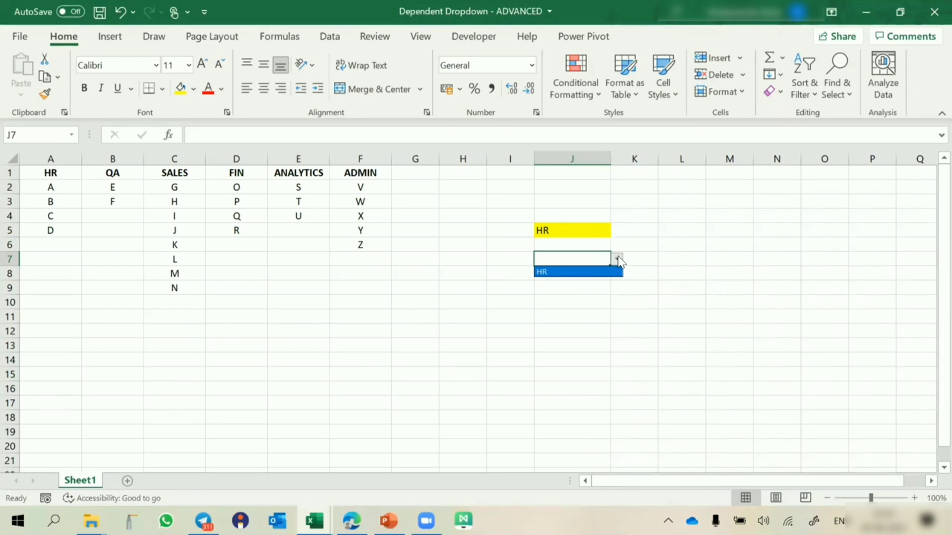
left_click(586, 260)
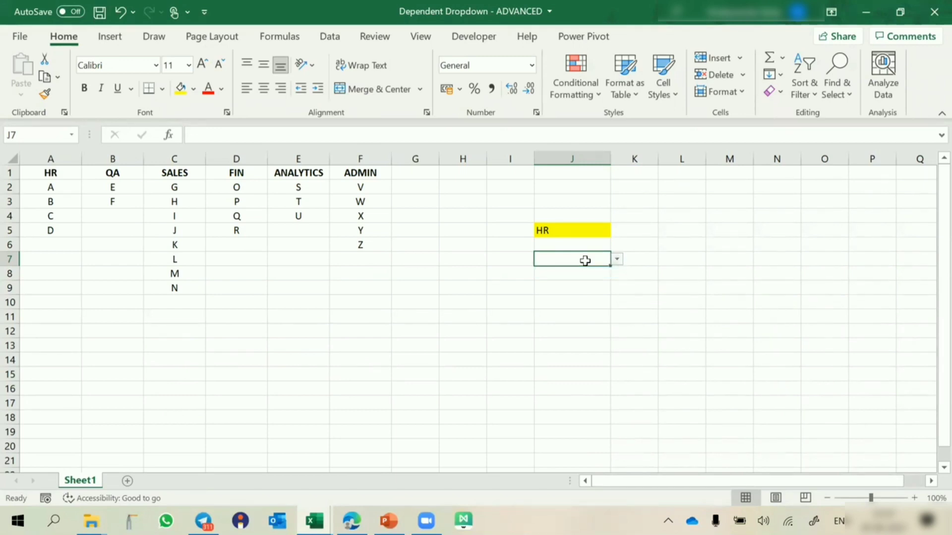
Step: Change the validation source of cell J7 to =INDIRECT($J$5) and check the choices in its dropdown
key("alt+d")
key("l")
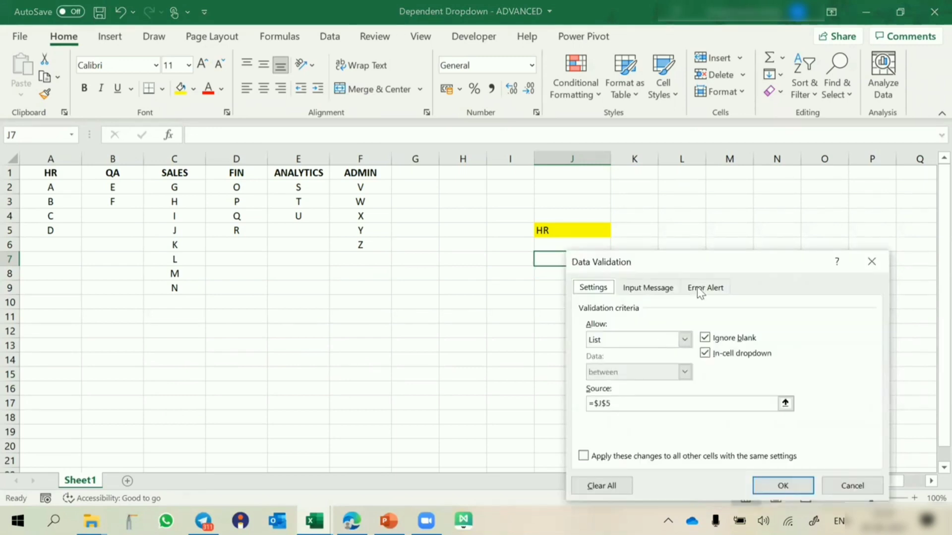
left_click_drag(684, 261, 802, 174)
left_click(750, 316)
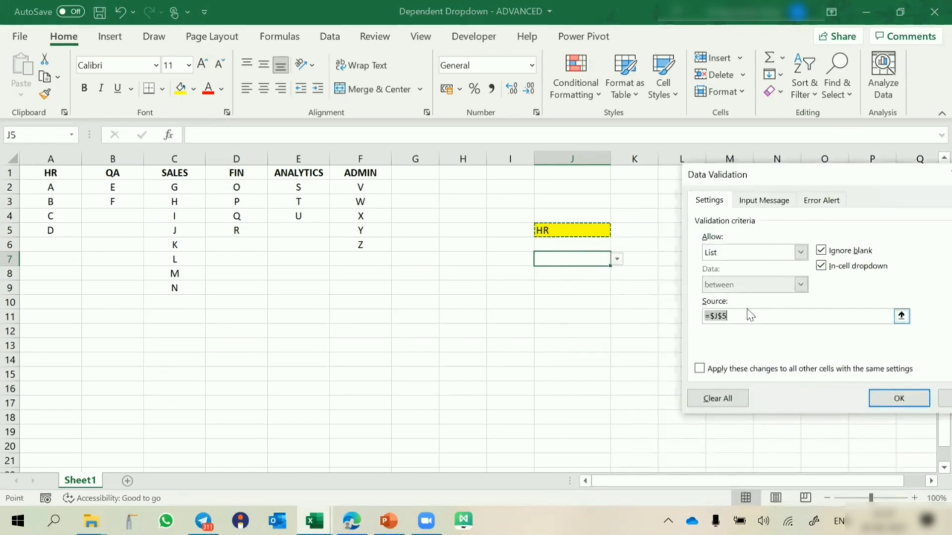
type("=H")
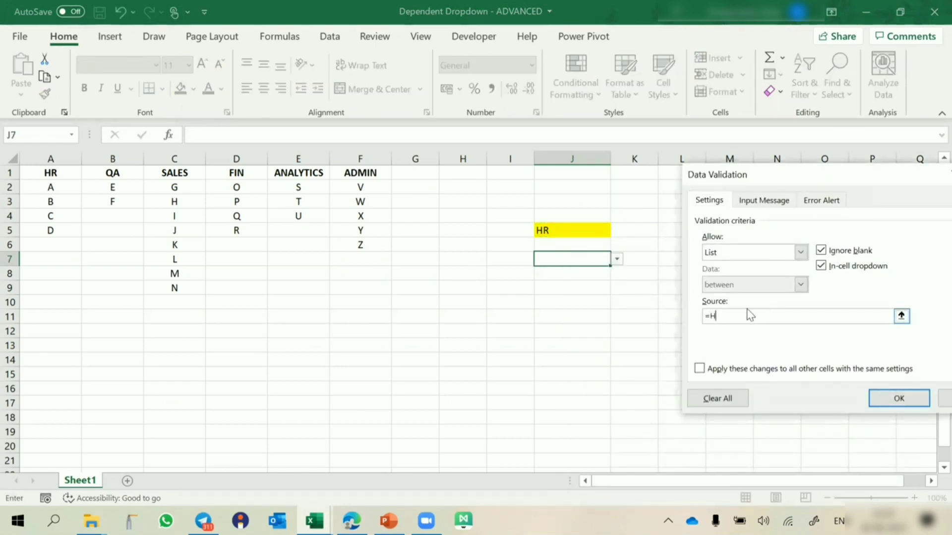
type("R")
left_click(567, 231)
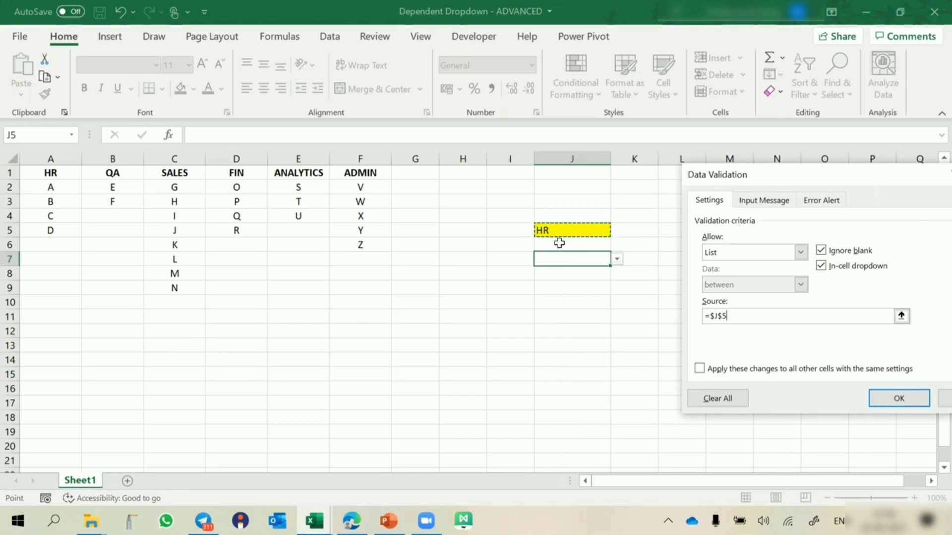
left_click(709, 316)
type("IND")
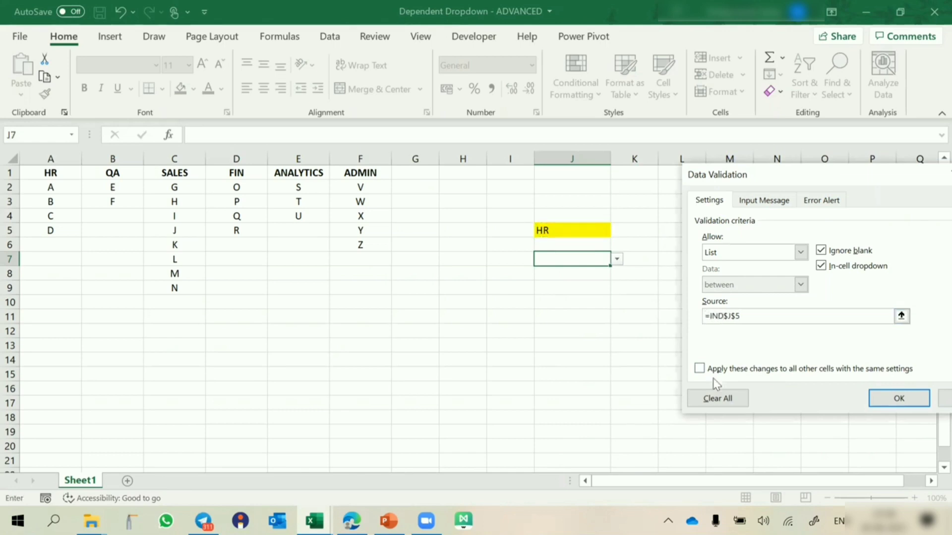
type("IRECT(")
left_click(888, 403)
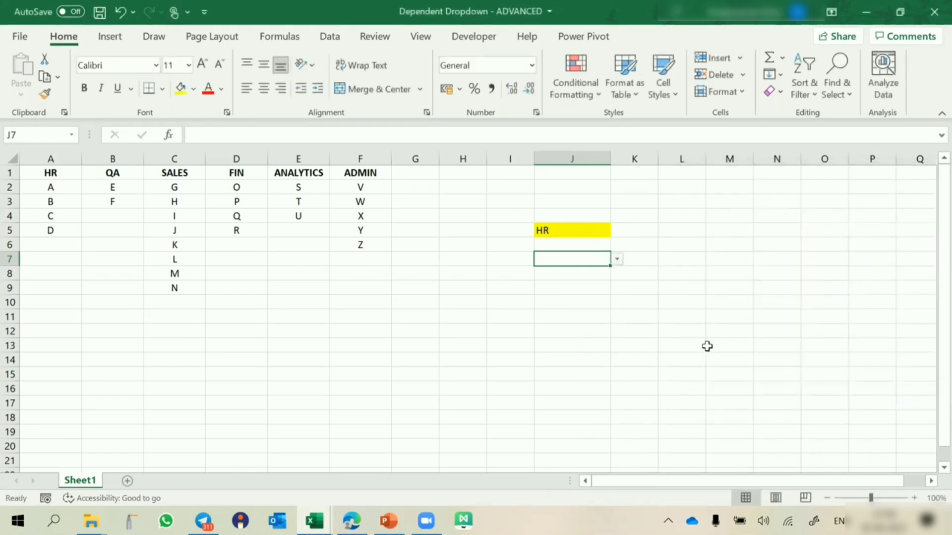
left_click(617, 261)
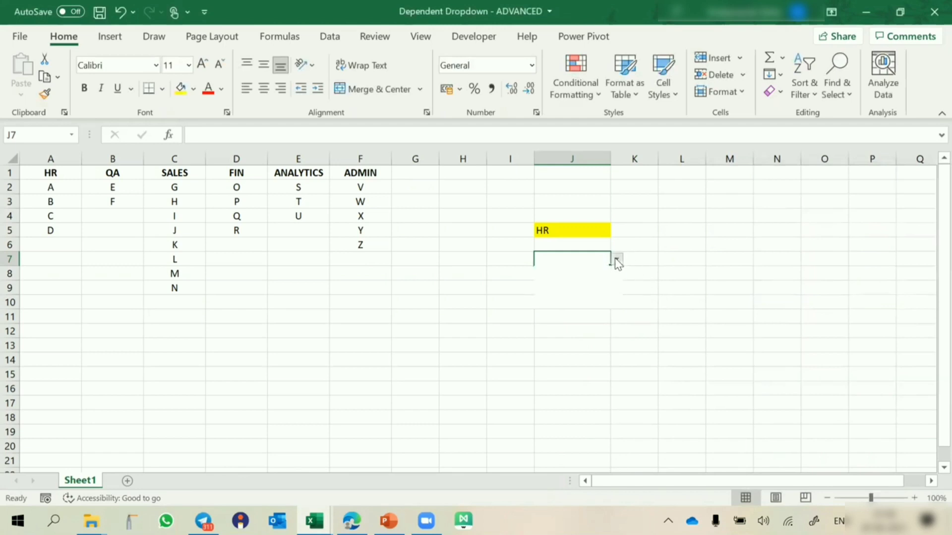
left_click(545, 323)
Step: Choose QA in the J5 dropdown and check which choices the J7 dropdown offers
left_click(577, 234)
left_click(616, 231)
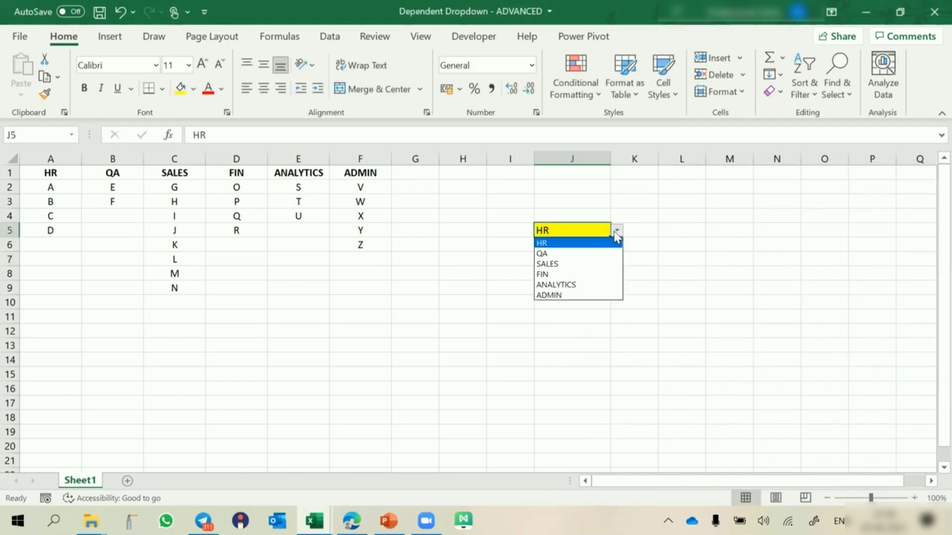
left_click(573, 255)
left_click(573, 256)
left_click(616, 260)
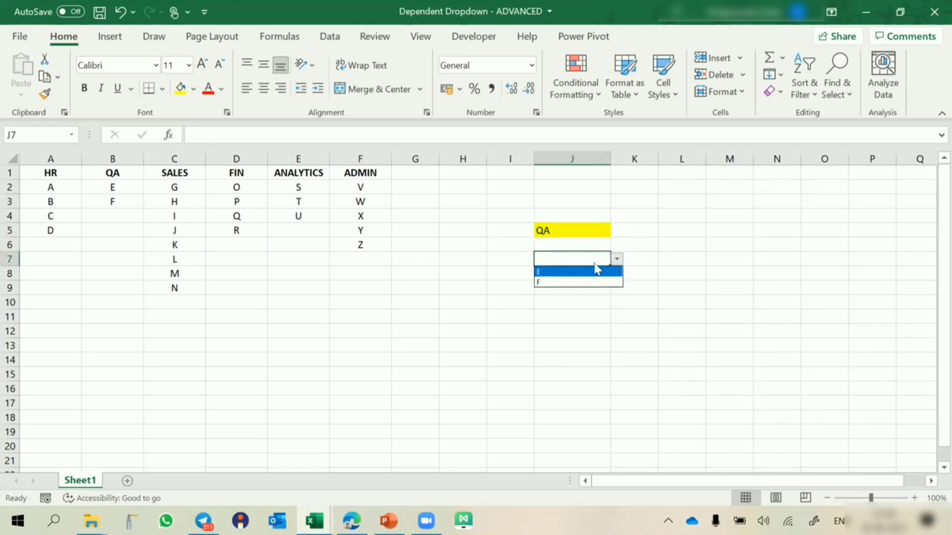
left_click(559, 300)
Step: Switch J5 to SALES and check the choices in the dependent dropdown of J7
left_click(575, 230)
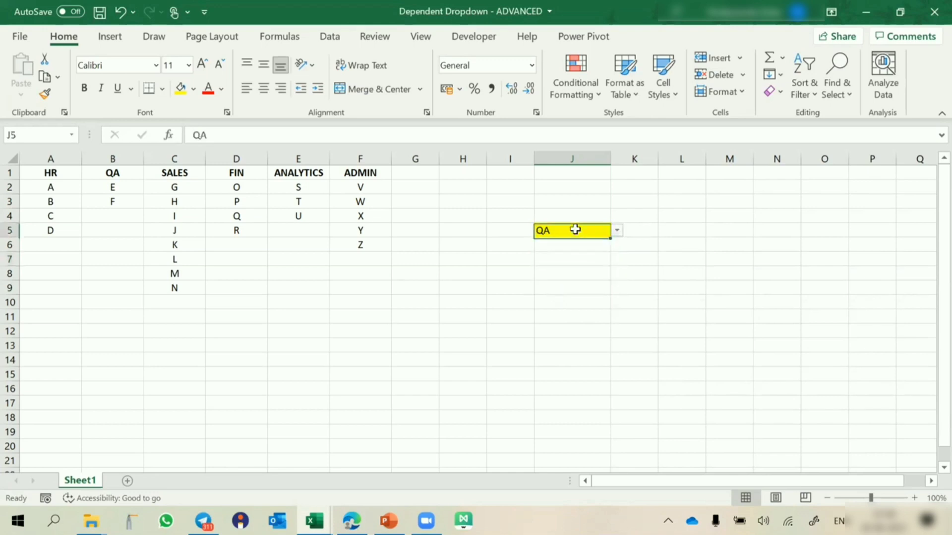
left_click(617, 231)
left_click(574, 265)
left_click(572, 260)
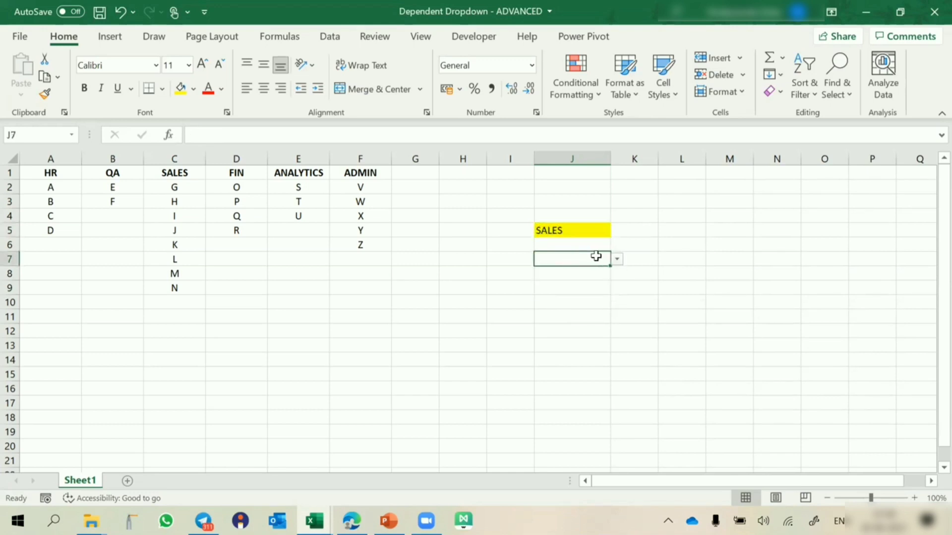
left_click(617, 260)
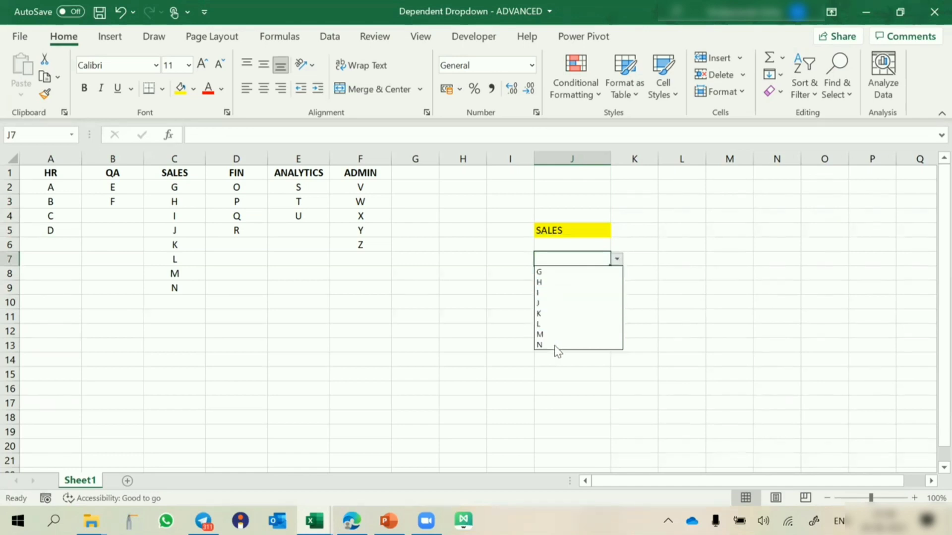
left_click(555, 370)
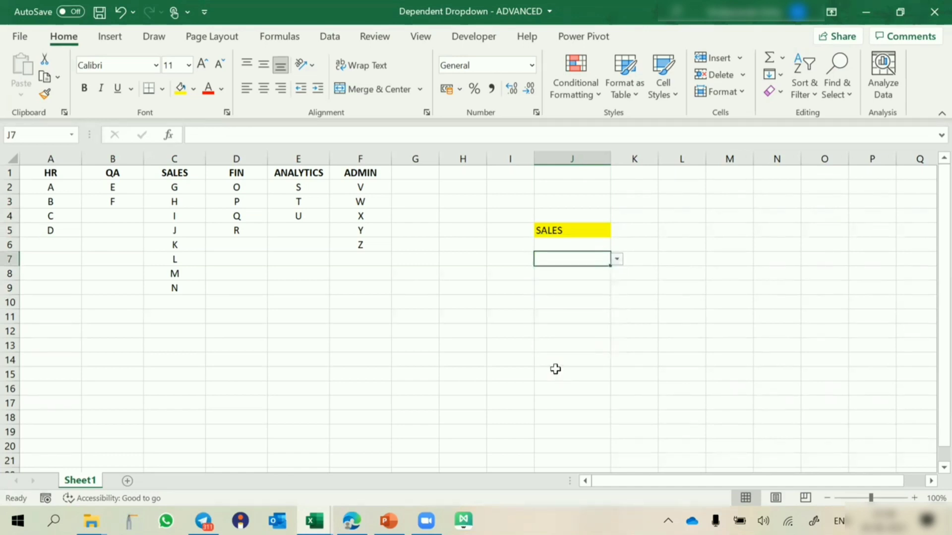
Step: Set J5 to FIN from its dropdown and check the matching list in J7
left_click(586, 231)
left_click(617, 231)
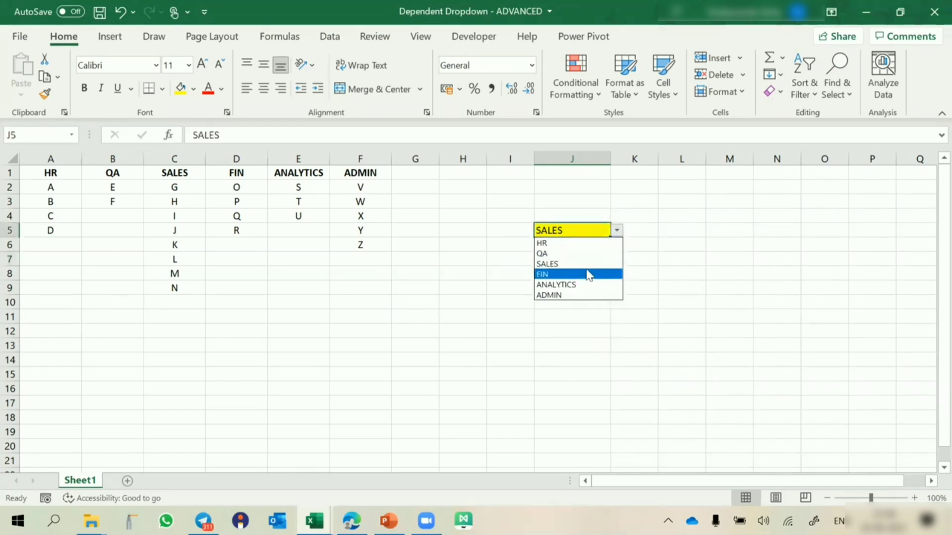
left_click(588, 273)
left_click(593, 259)
left_click(617, 258)
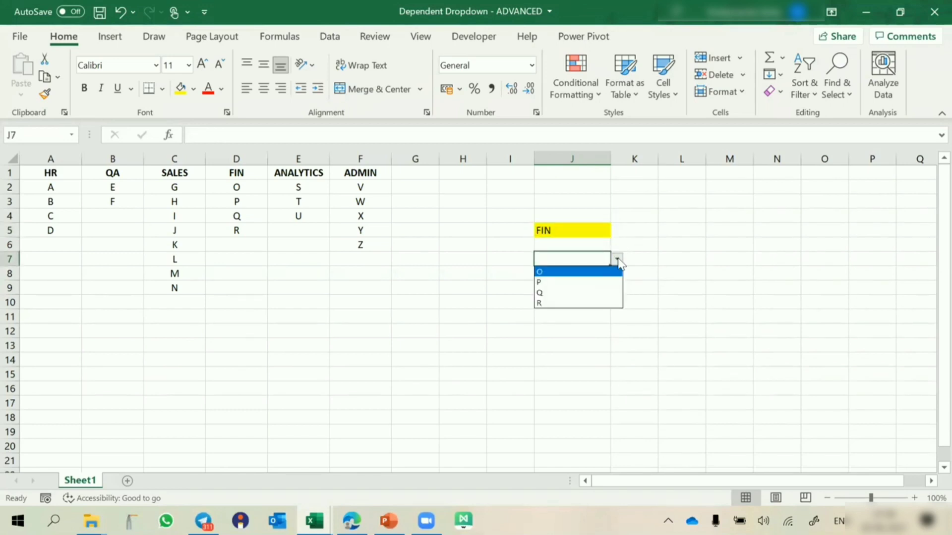
left_click(653, 262)
Step: Pick ANALYTICS in J5 and check the dependent list in J7 without choosing an entry
left_click(587, 233)
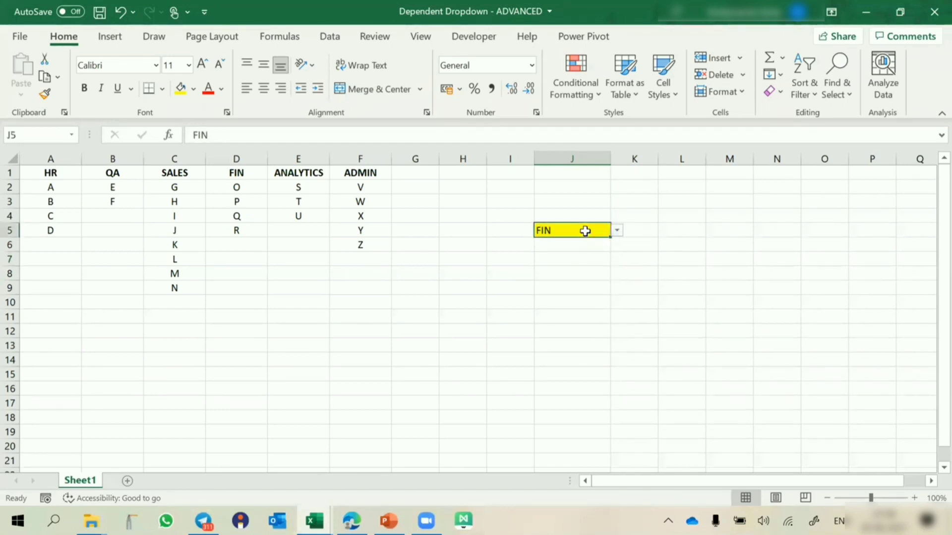
left_click(618, 231)
left_click(577, 284)
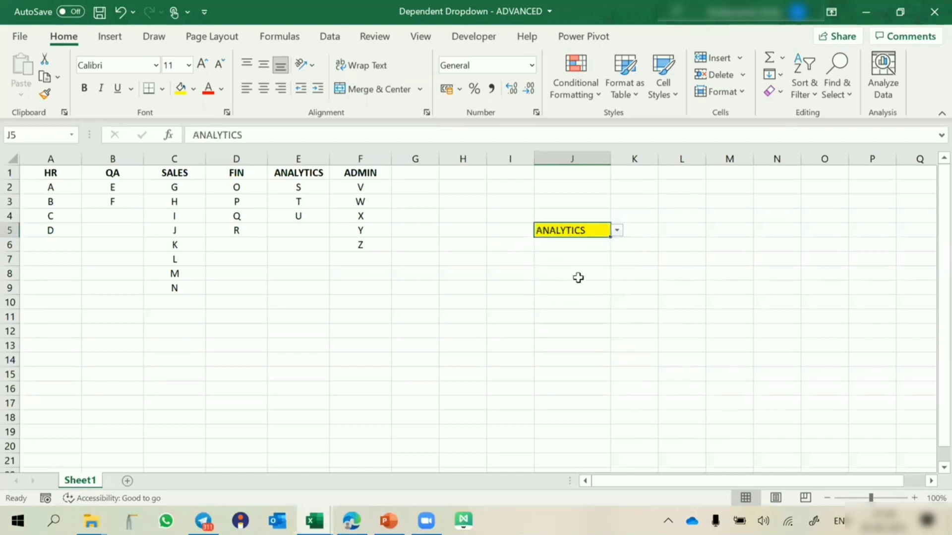
left_click(587, 260)
left_click(617, 258)
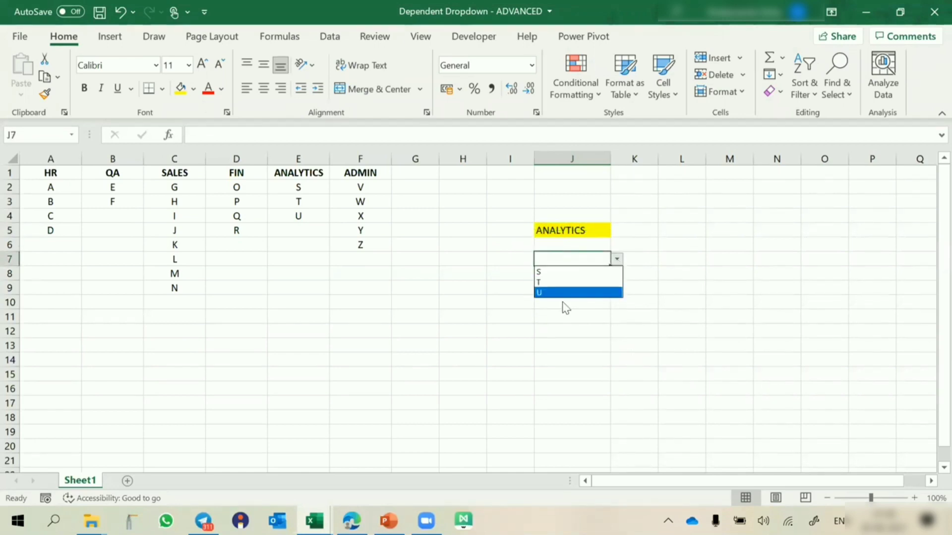
key("Escape")
Step: Choose ADMIN in the J5 dropdown and check the dependent choices in J7, leaving J7 empty
left_click(577, 228)
left_click(617, 231)
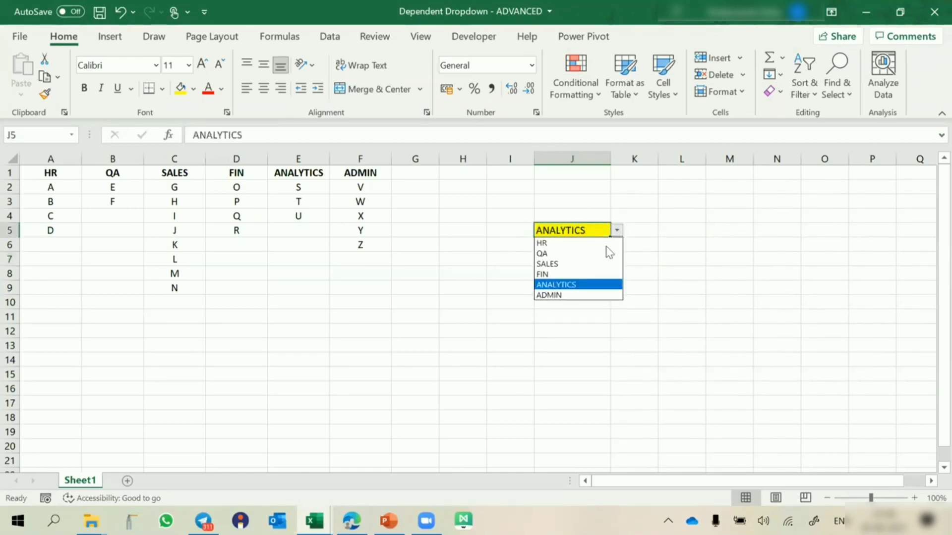
left_click(579, 296)
left_click(587, 258)
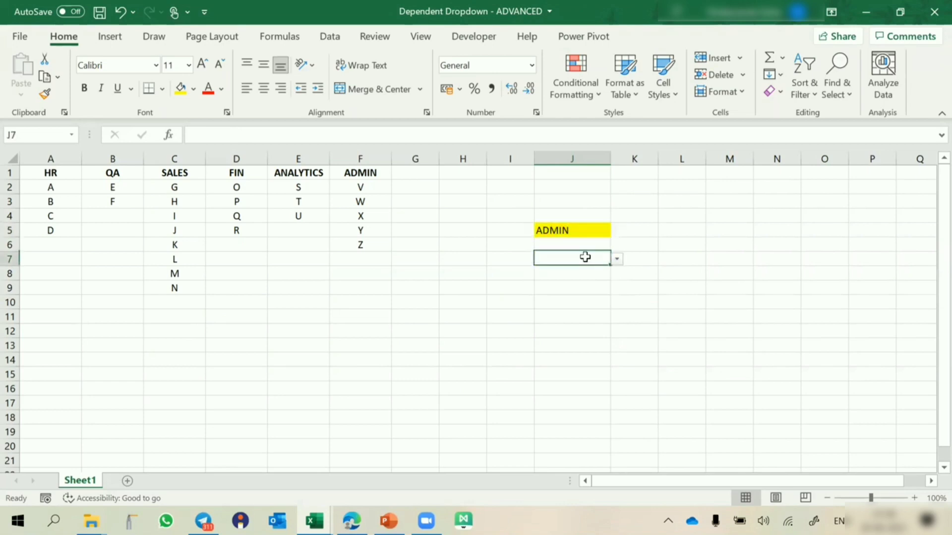
left_click(616, 260)
left_click(616, 260)
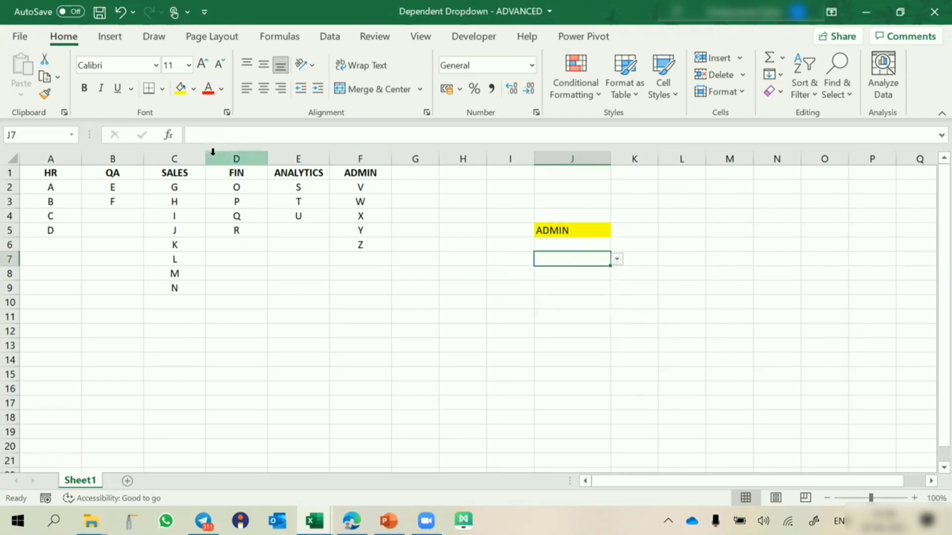
Step: Fill cell J7 with yellow and review its data validation settings
left_click(180, 89)
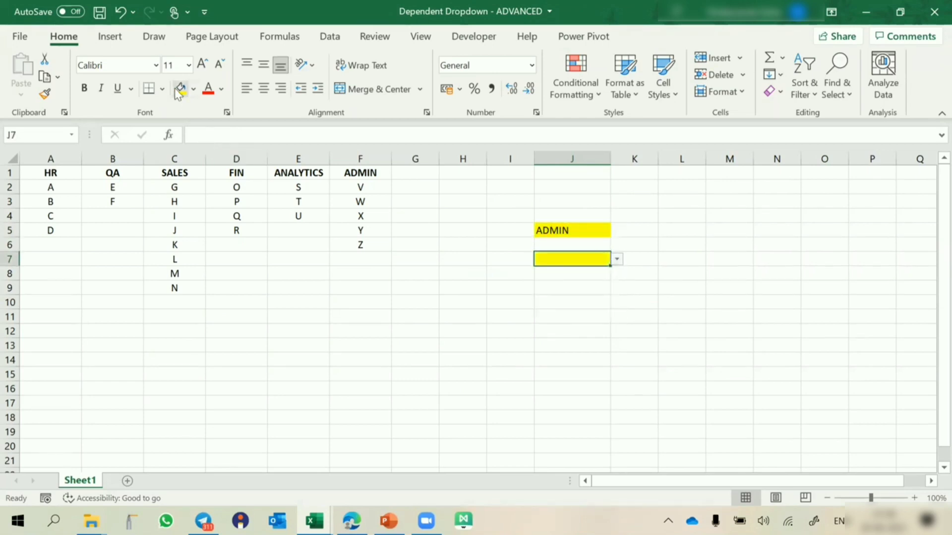
key("alt+d")
key("l")
Step: Go to the named range ANALYTICS to check the cells it covers, and save the workbook
left_click(71, 135)
left_click(31, 168)
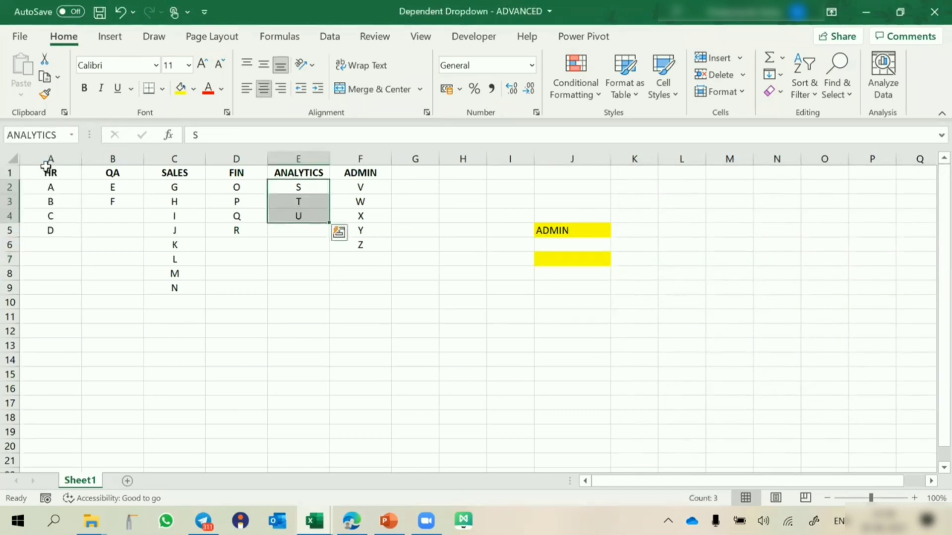
key("ctrl+s")
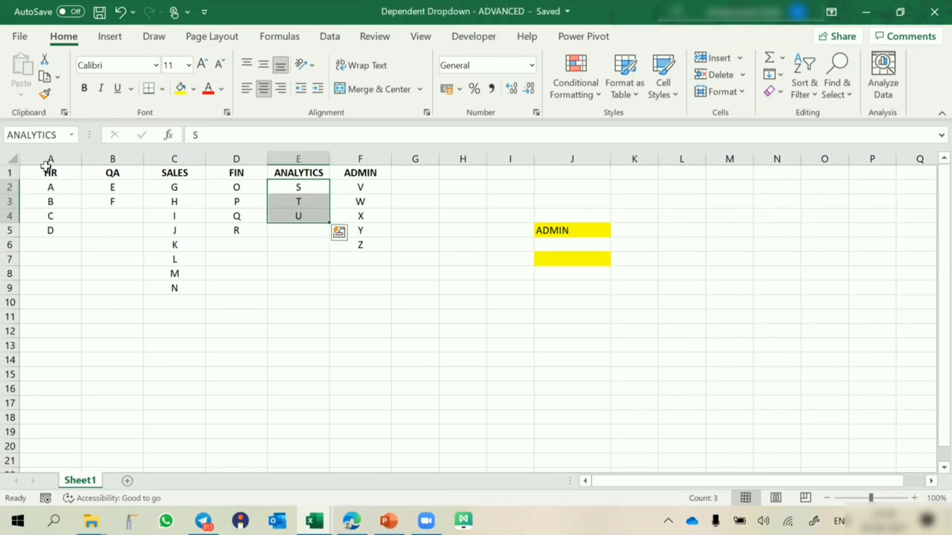